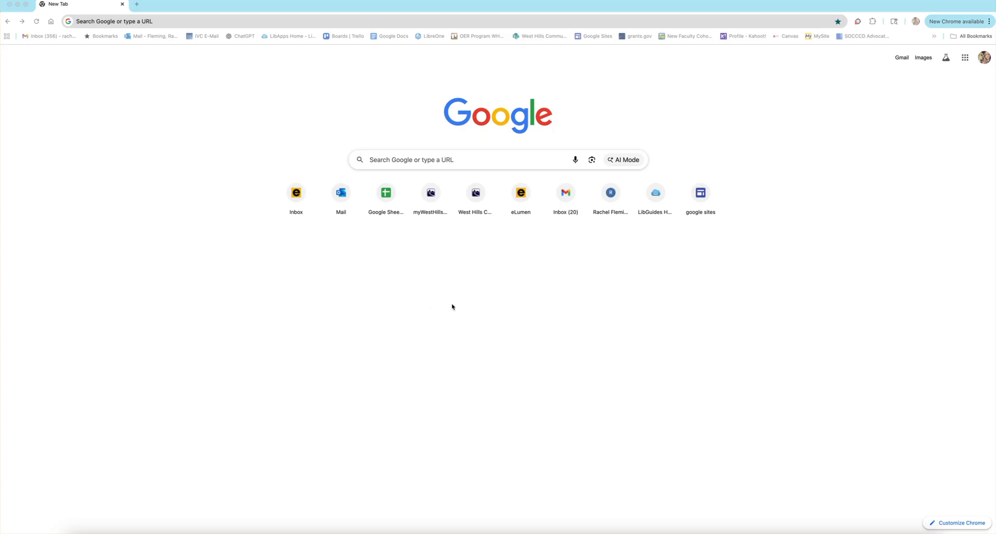
- Search the web for "ivc library" and open The IVC Library website
{"action": "left_click", "coordinate": [385, 162]}
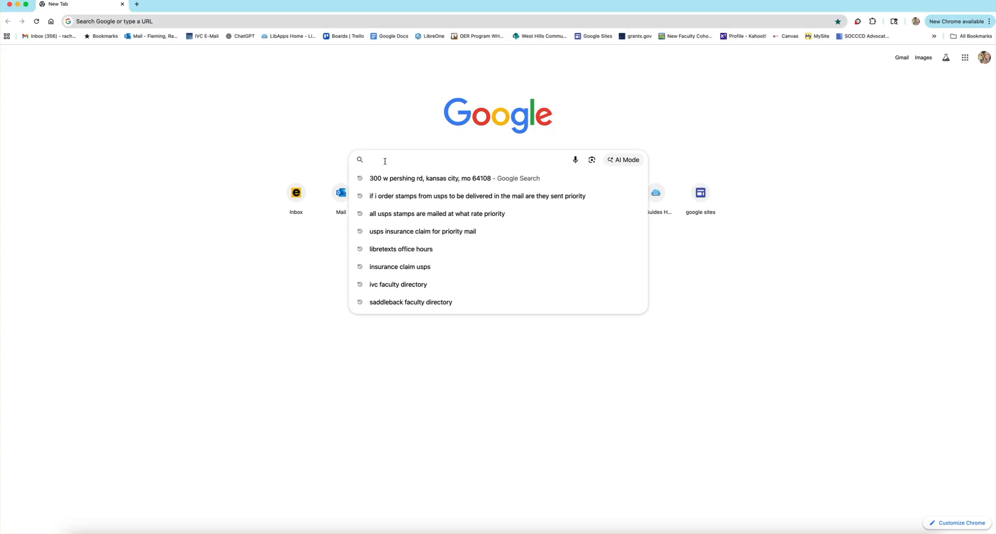
{"action": "type", "text": "ivc"}
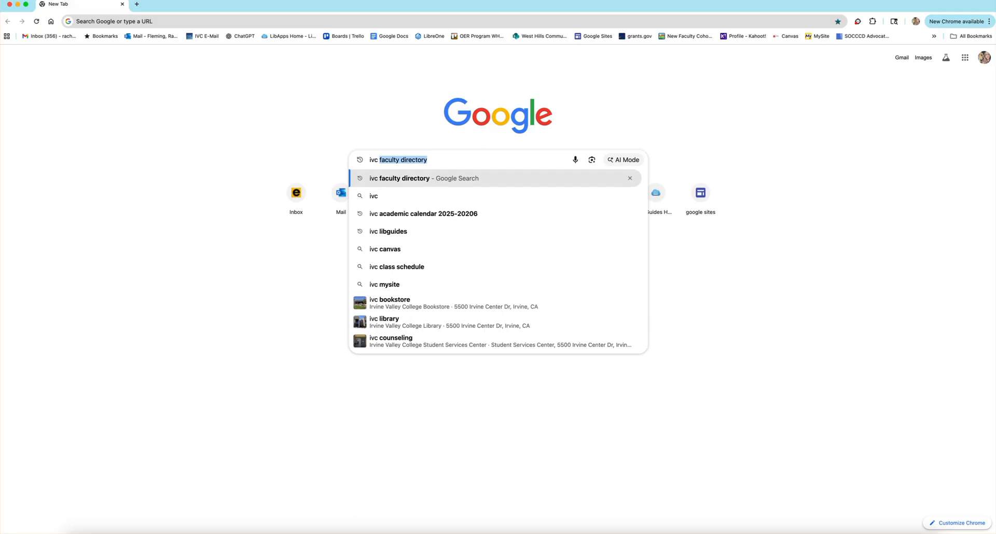
{"action": "type", "text": " library"}
{"action": "key", "text": "Return"}
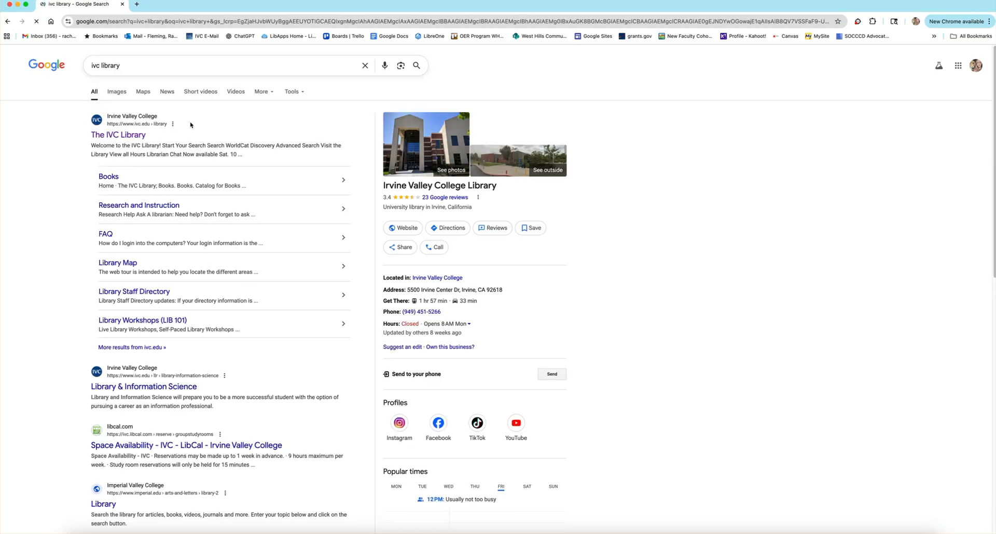
{"action": "left_click", "coordinate": [116, 135]}
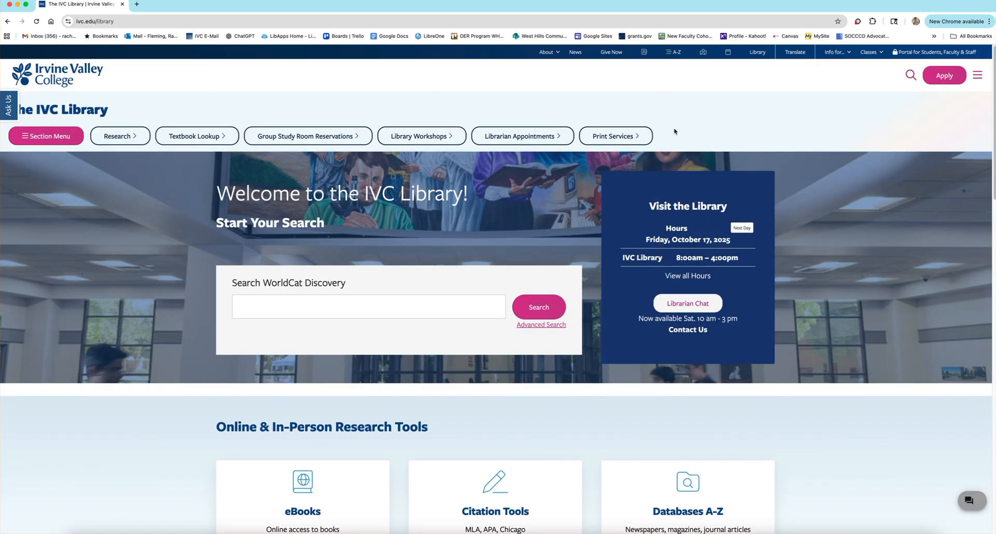
- Open the library's class research guides and go from there to the full list of LibGuides
{"action": "scroll", "coordinate": [675, 132], "scroll_direction": "down", "scroll_amount": 8}
{"action": "left_click", "coordinate": [291, 233]}
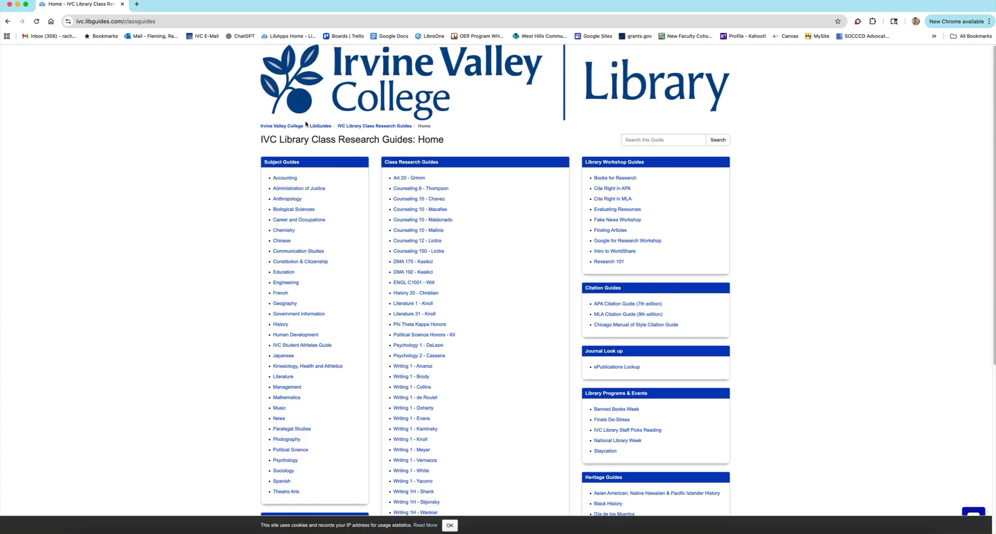
{"action": "left_click", "coordinate": [319, 126]}
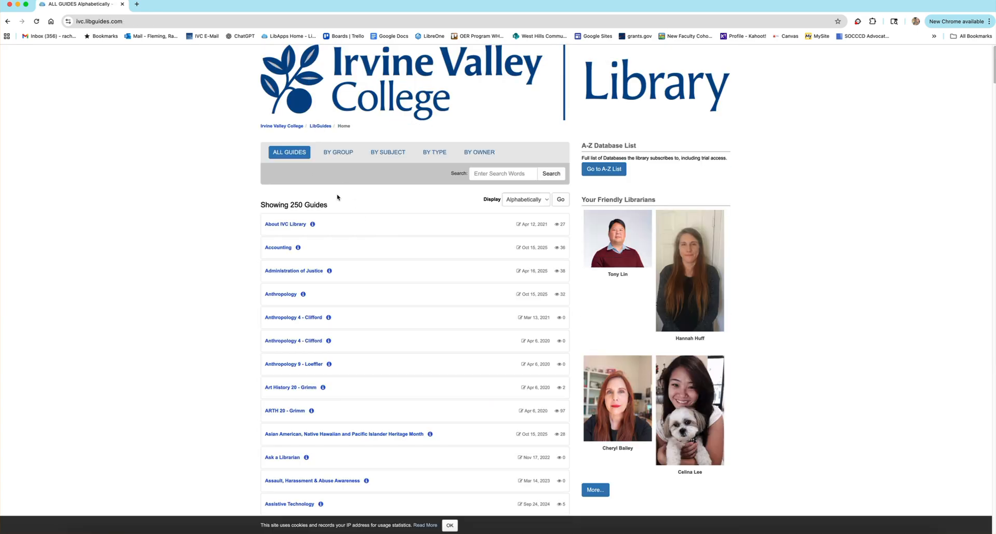
- Find the "OER & OA: DIY Faculty Resource" guide in the alphabetical guide list and open it
{"action": "scroll", "coordinate": [338, 197], "scroll_direction": "down", "scroll_amount": 20}
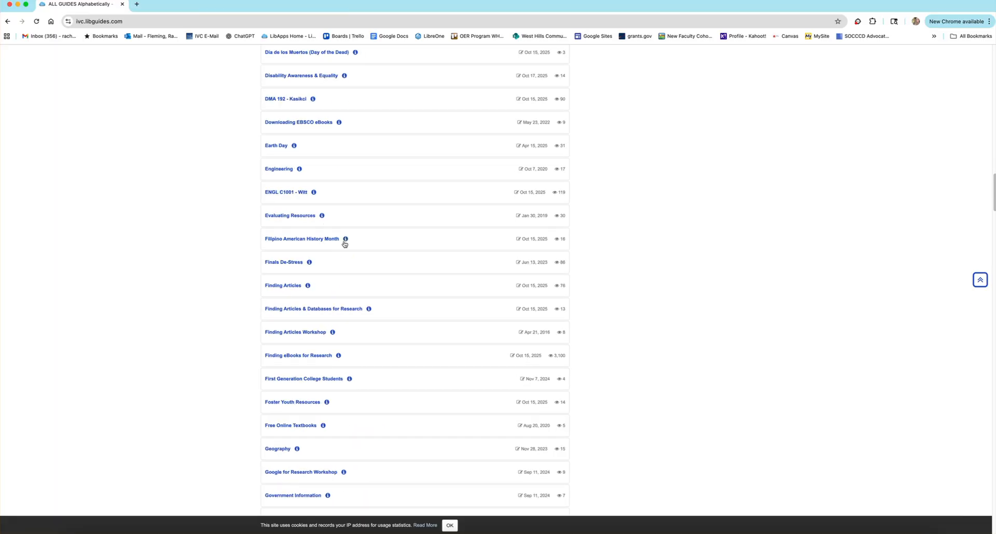
{"action": "scroll", "coordinate": [350, 215], "scroll_direction": "down", "scroll_amount": 6}
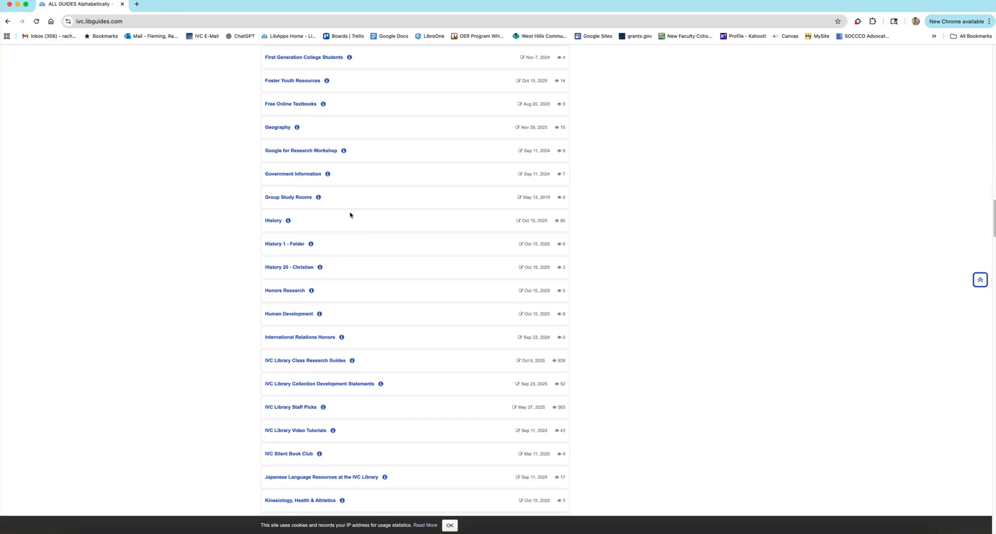
{"action": "scroll", "coordinate": [350, 215], "scroll_direction": "down", "scroll_amount": 7}
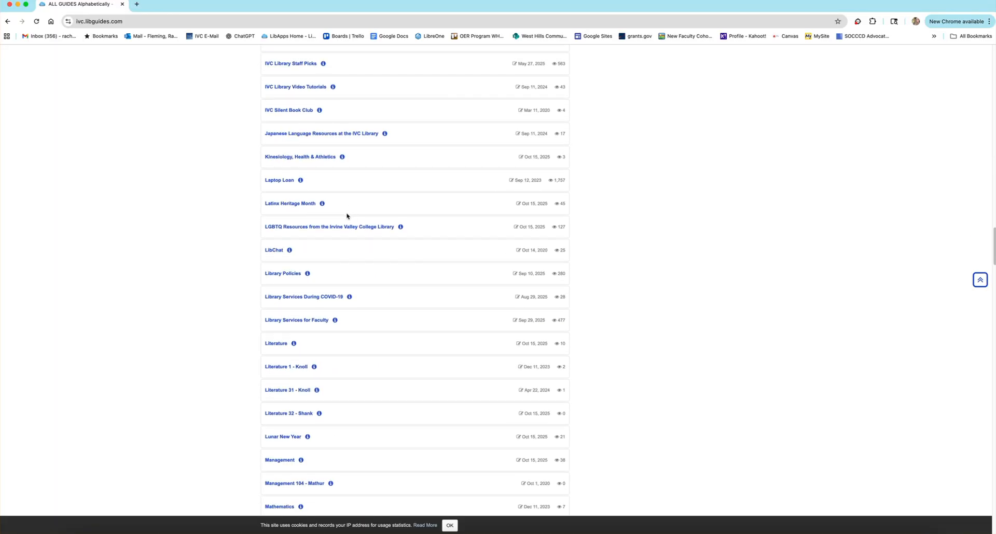
{"action": "scroll", "coordinate": [346, 213], "scroll_direction": "down", "scroll_amount": 10}
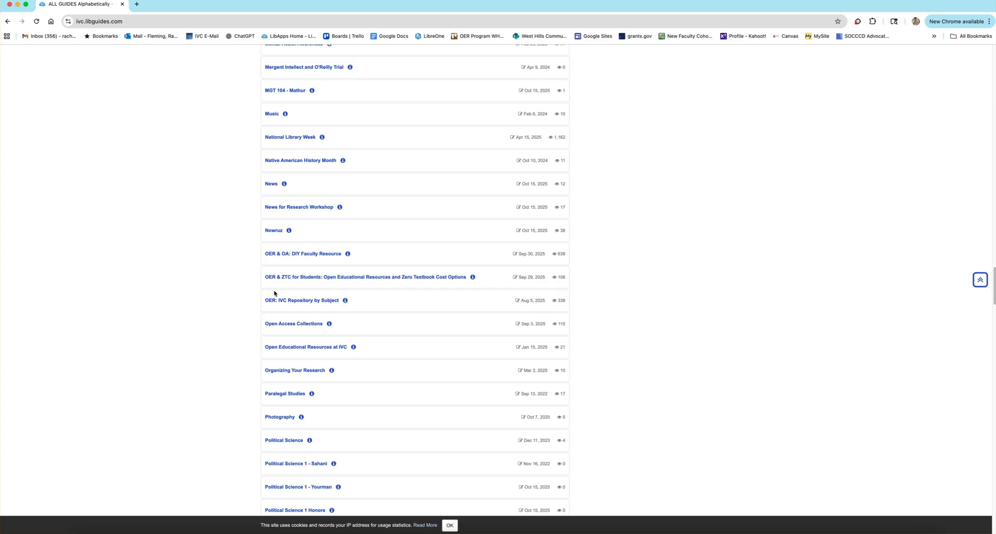
{"action": "left_click", "coordinate": [268, 255]}
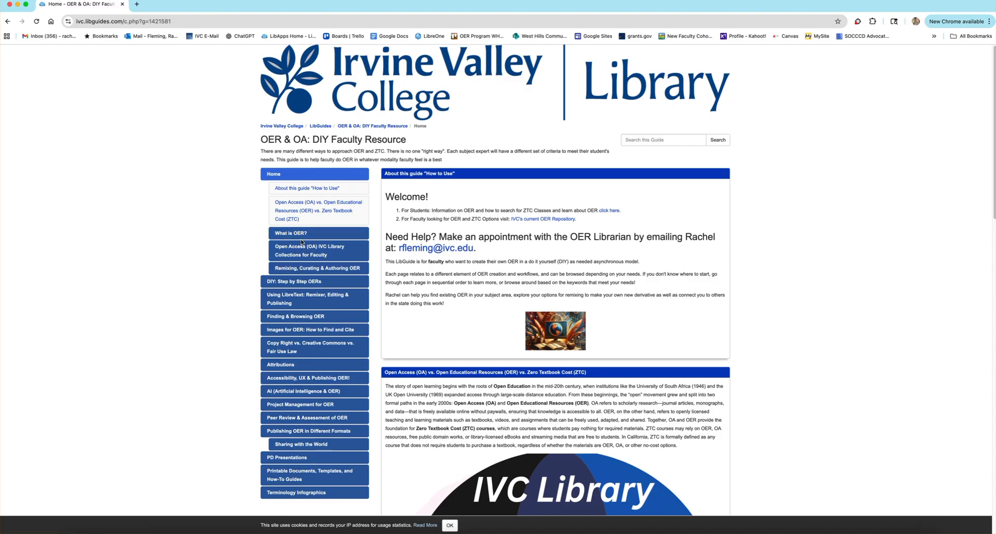
- Open the guide's "Using LibreText: Remixer, Editing & Publishing" page, view the linked libretexts.org site and return to the guide
{"action": "left_click", "coordinate": [309, 300]}
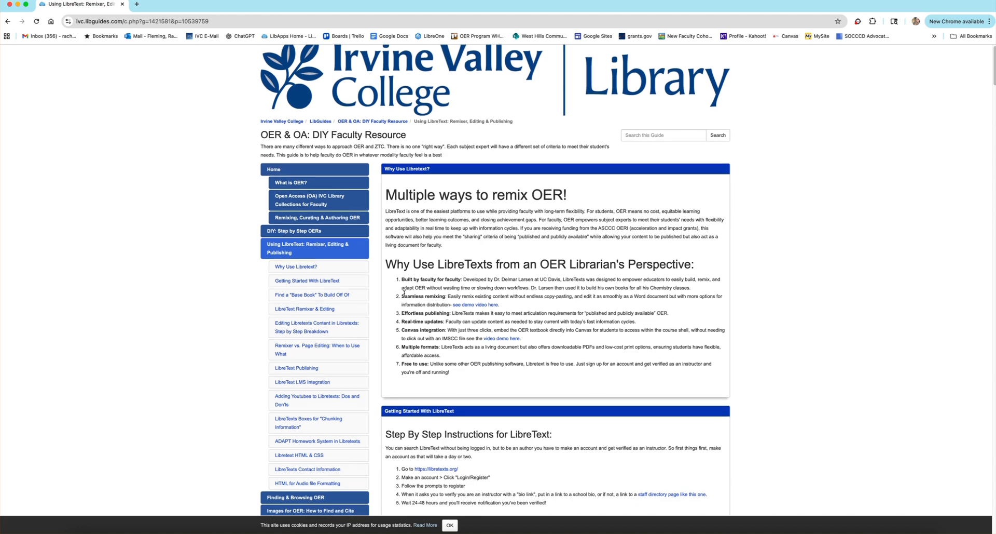
{"action": "scroll", "coordinate": [426, 343], "scroll_direction": "down", "scroll_amount": 3}
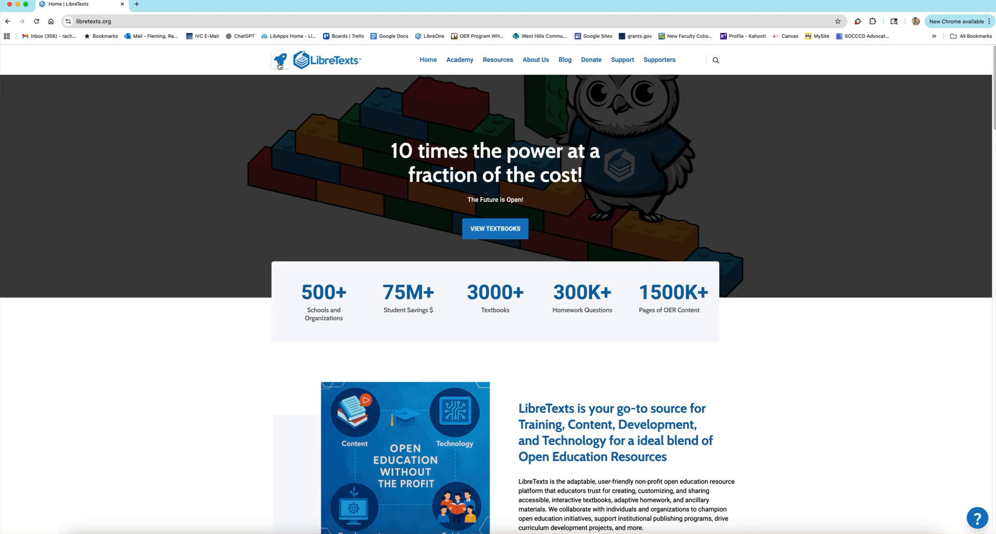
{"action": "left_click", "coordinate": [6, 21]}
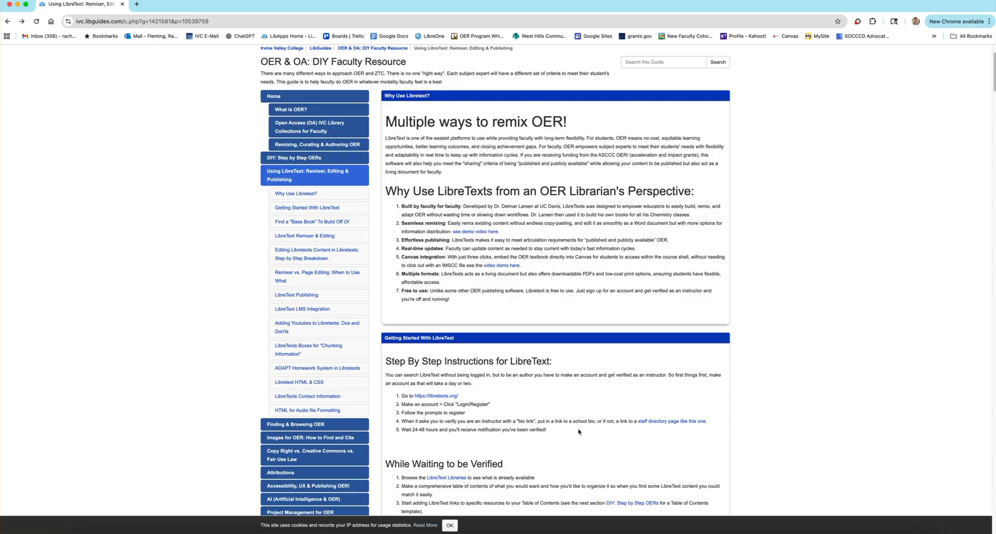
- Open the guide's example staff directory link in a separate tab and search the directory for a staff member's last name
{"action": "right_click", "coordinate": [667, 424]}
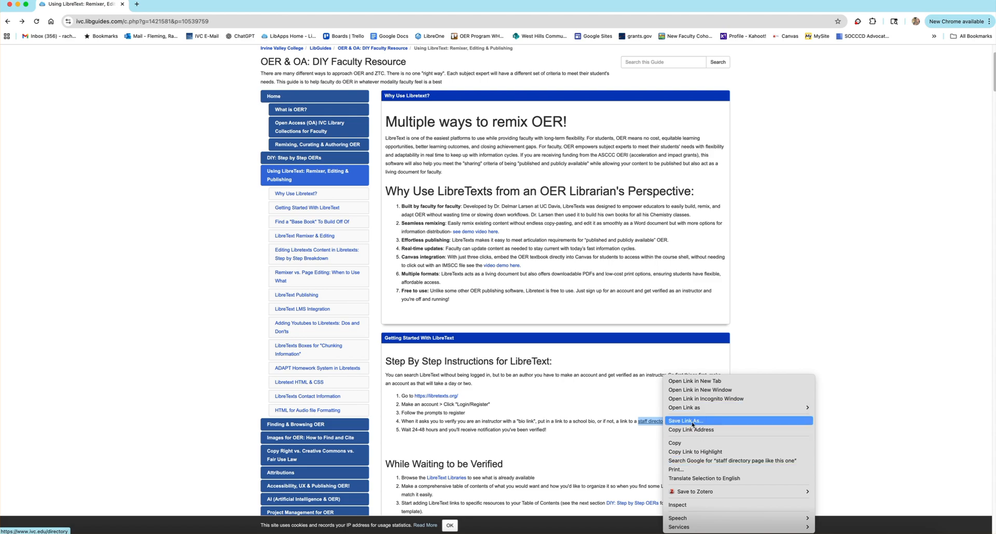
{"action": "left_click", "coordinate": [696, 381]}
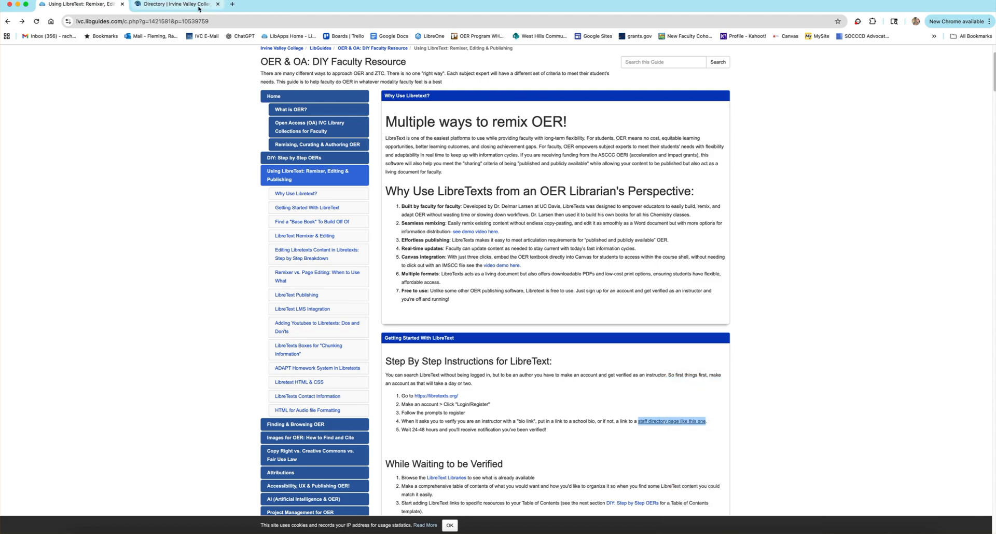
{"action": "left_click", "coordinate": [199, 6]}
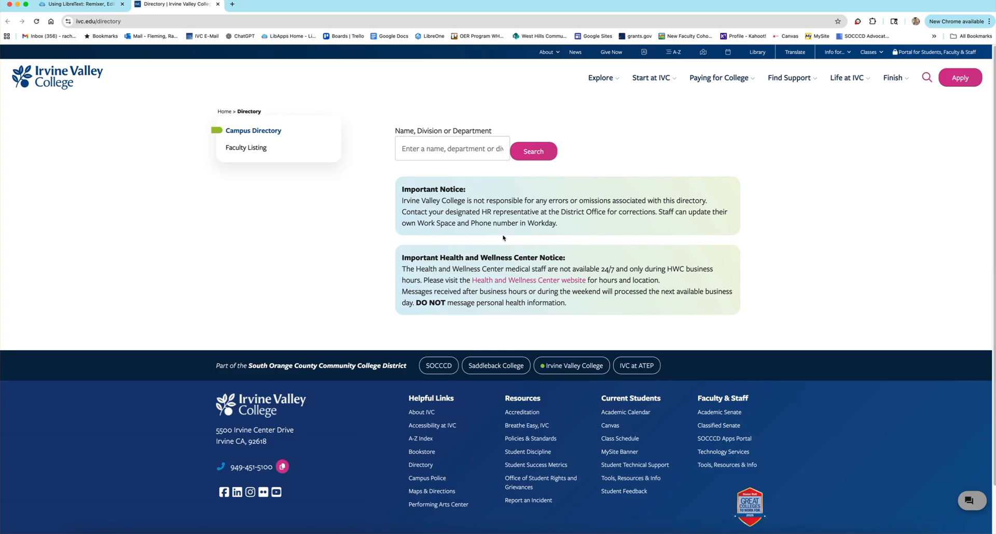
{"action": "left_click", "coordinate": [429, 154]}
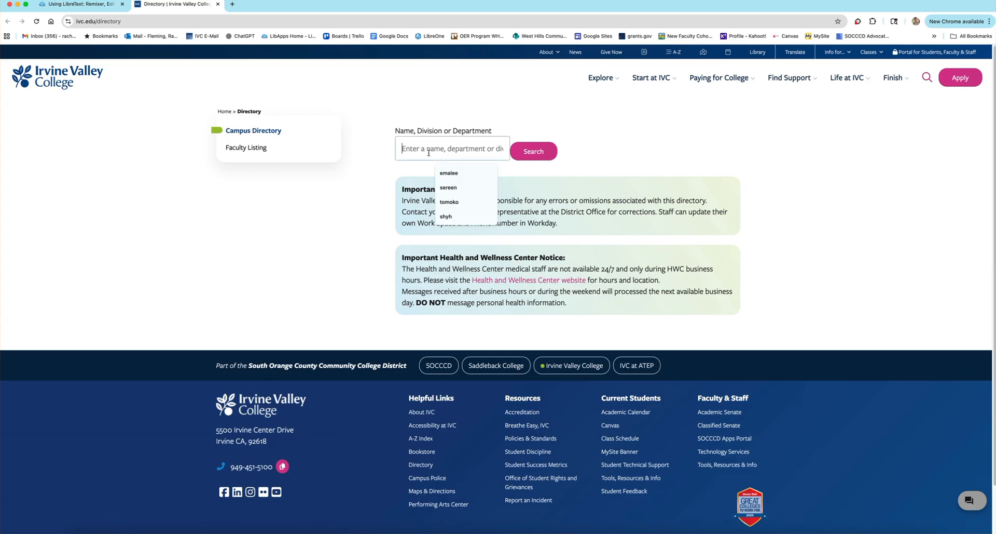
{"action": "type", "text": "fleming"}
{"action": "key", "text": "Return"}
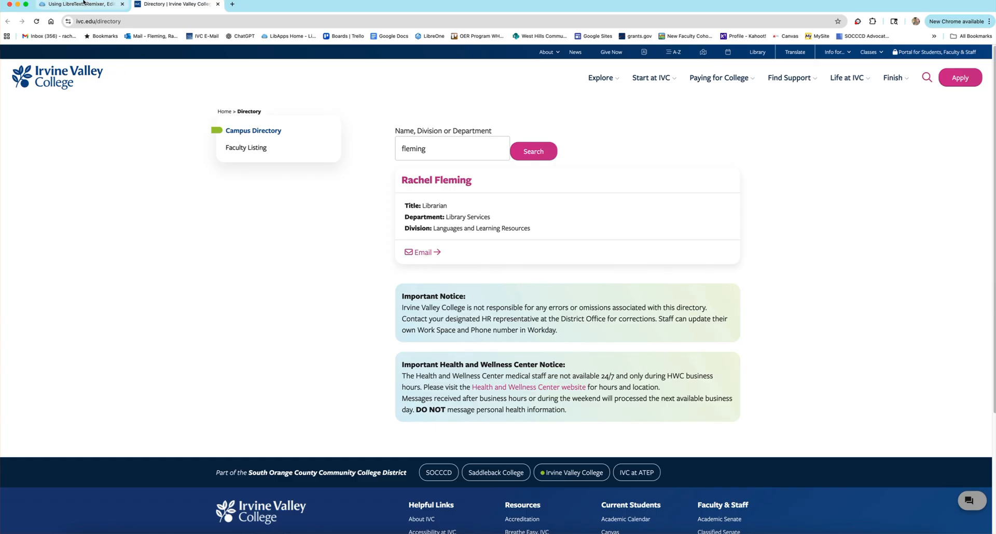
- Return to the guide, follow its libretexts.org link, and open Conductor through the LibreOne application launcher
{"action": "left_click", "coordinate": [87, 7]}
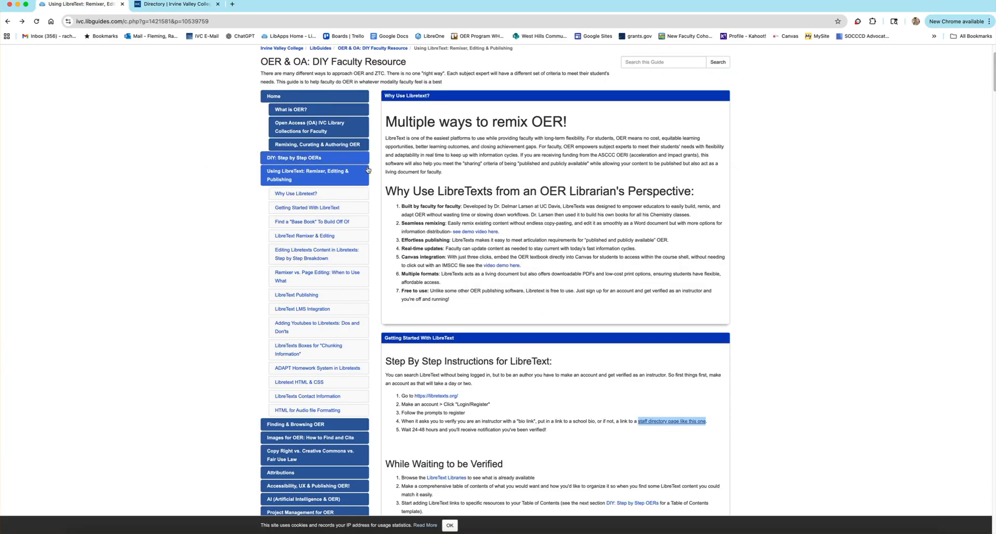
{"action": "left_click", "coordinate": [439, 396]}
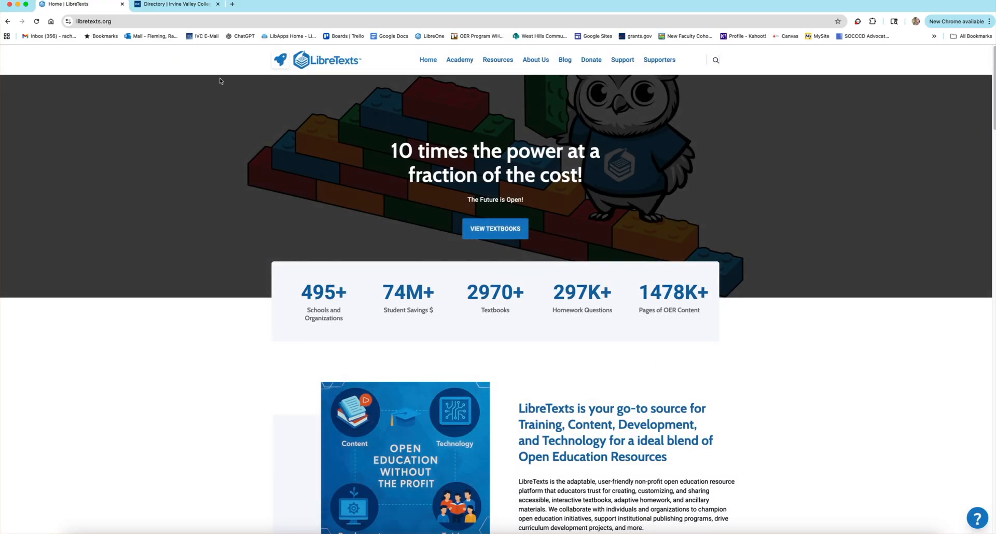
{"action": "left_click", "coordinate": [280, 61]}
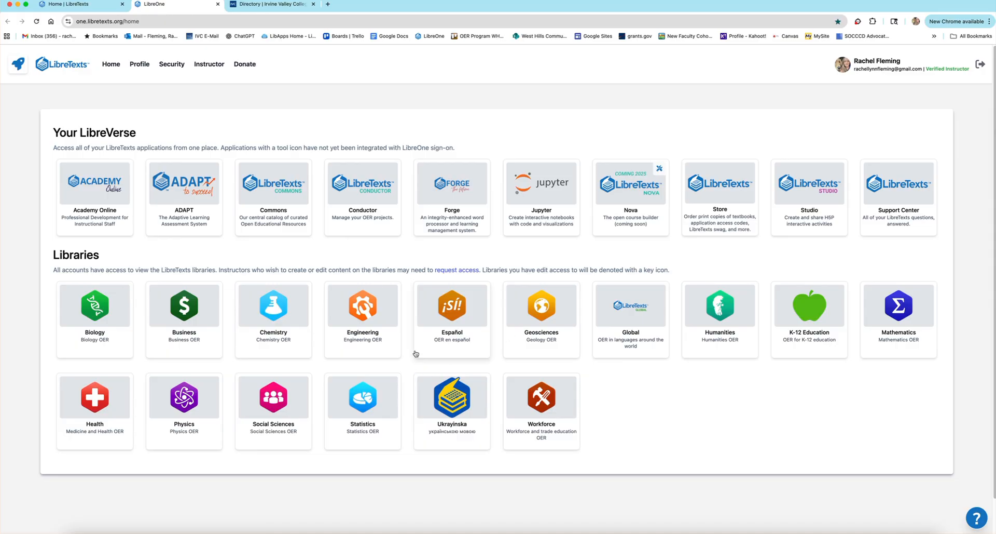
{"action": "left_click", "coordinate": [353, 207]}
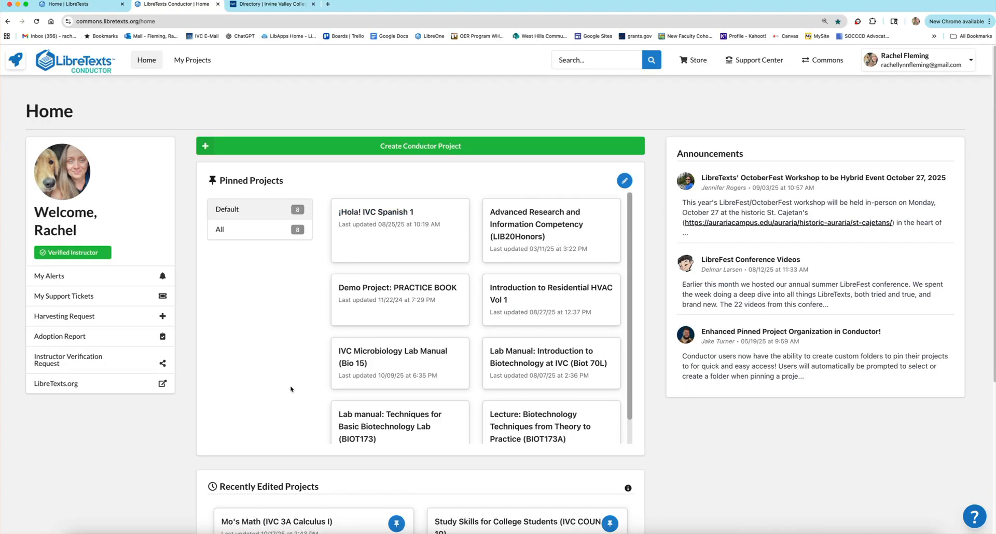
- Review the pinned projects and instructor verification status on the Conductor home page, and compare with the staff directory listing
{"action": "scroll", "coordinate": [530, 309], "scroll_direction": "down", "scroll_amount": 1}
{"action": "scroll", "coordinate": [530, 309], "scroll_direction": "down", "scroll_amount": 5}
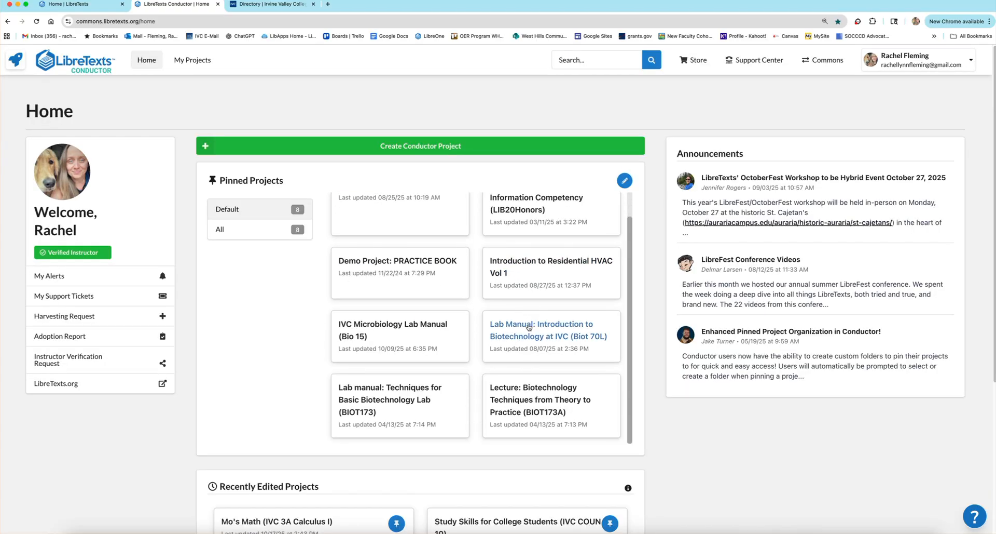
{"action": "scroll", "coordinate": [429, 410], "scroll_direction": "up", "scroll_amount": 8}
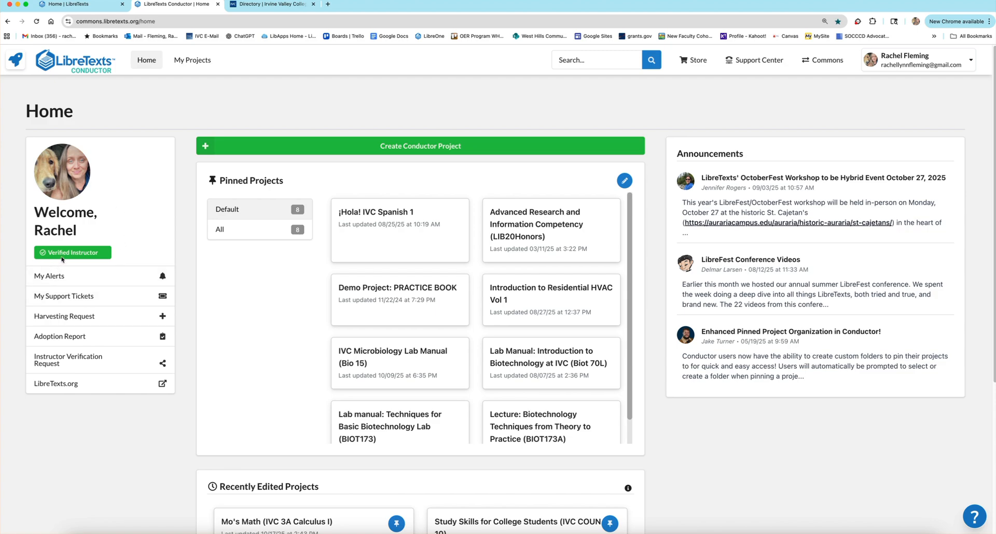
{"action": "mouse_move", "coordinate": [63, 257]}
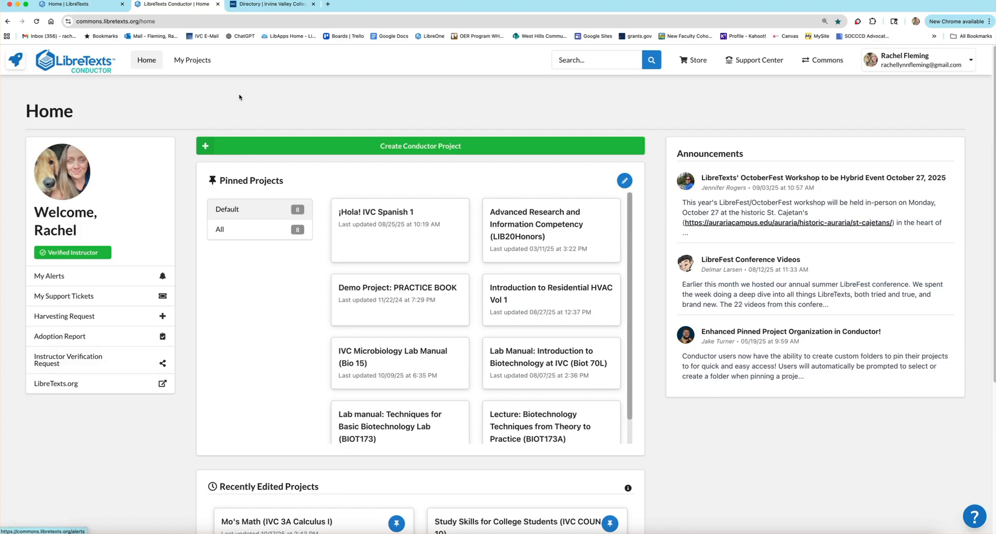
{"action": "left_click", "coordinate": [269, 5]}
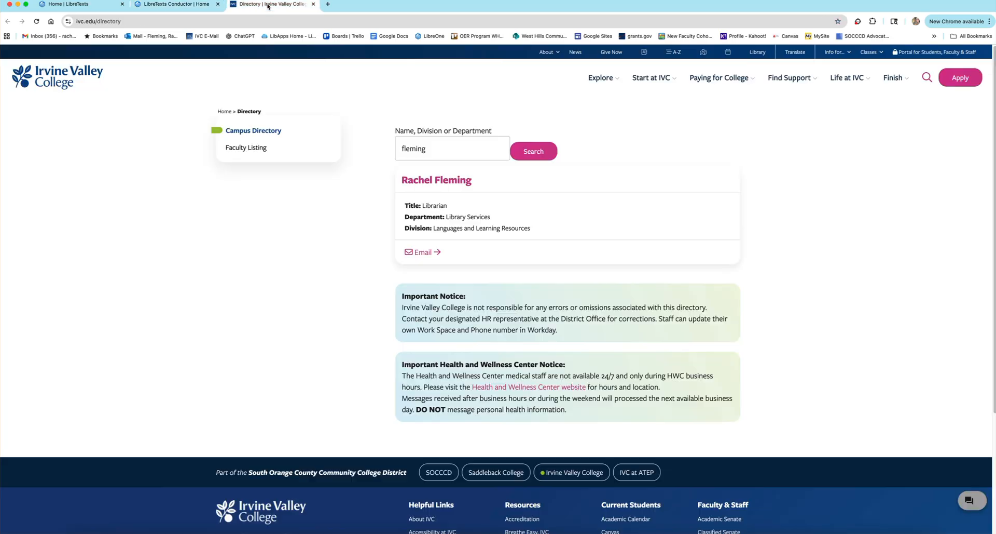
{"action": "left_click", "coordinate": [180, 8]}
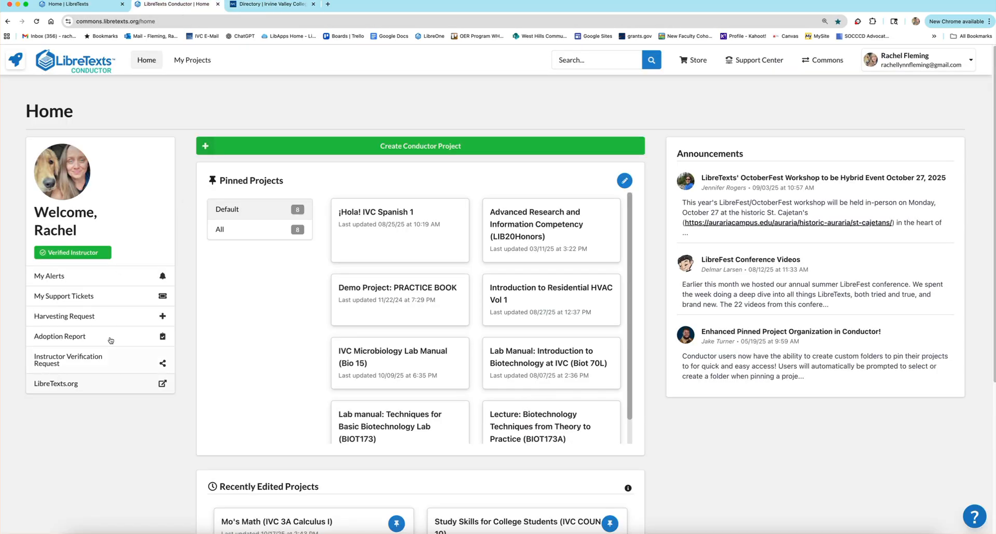
- Create a Conductor project titled "Demo Book on Humanities" with visibility Private (only collaborators)
{"action": "left_click", "coordinate": [423, 147]}
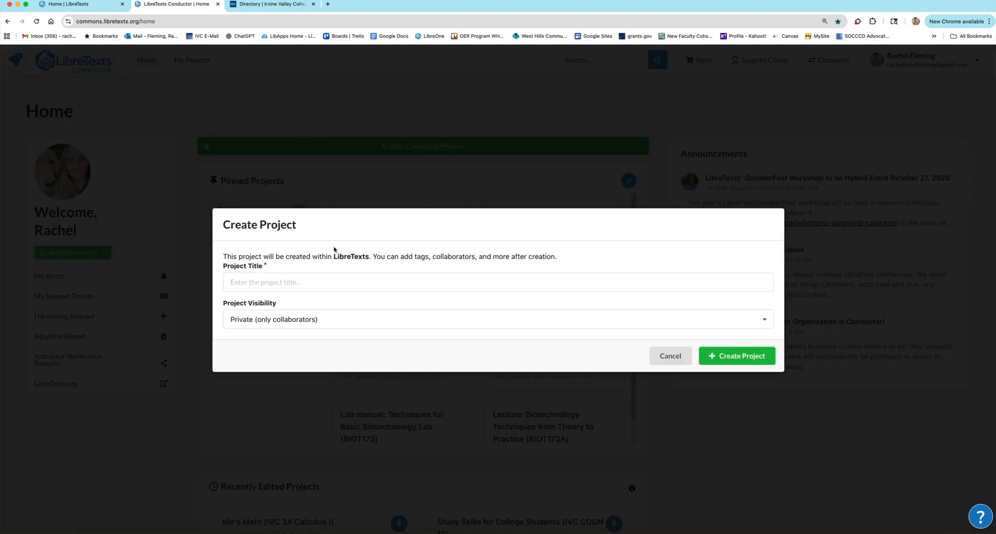
{"action": "left_click", "coordinate": [251, 286]}
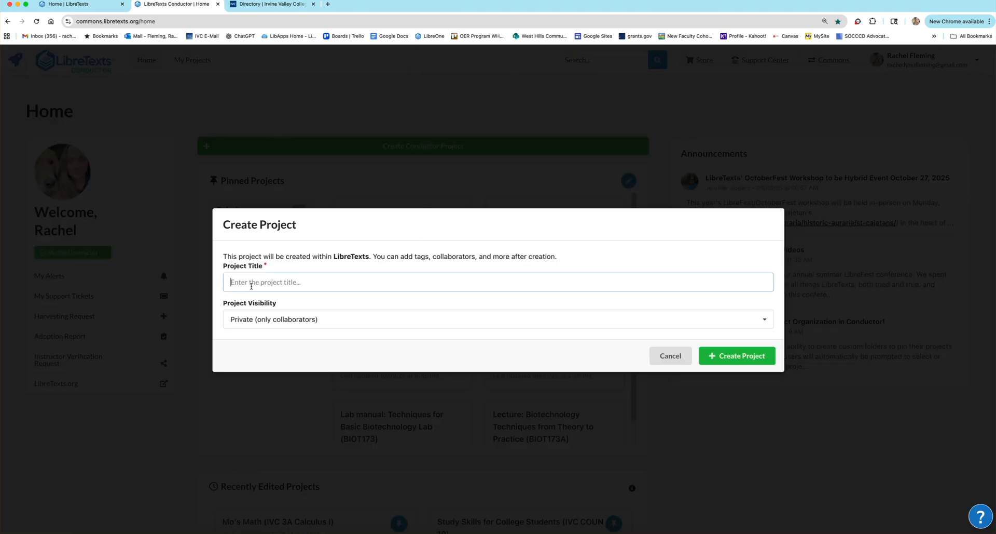
{"action": "type", "text": "Demo Book on Humanities"}
{"action": "left_click", "coordinate": [709, 360]}
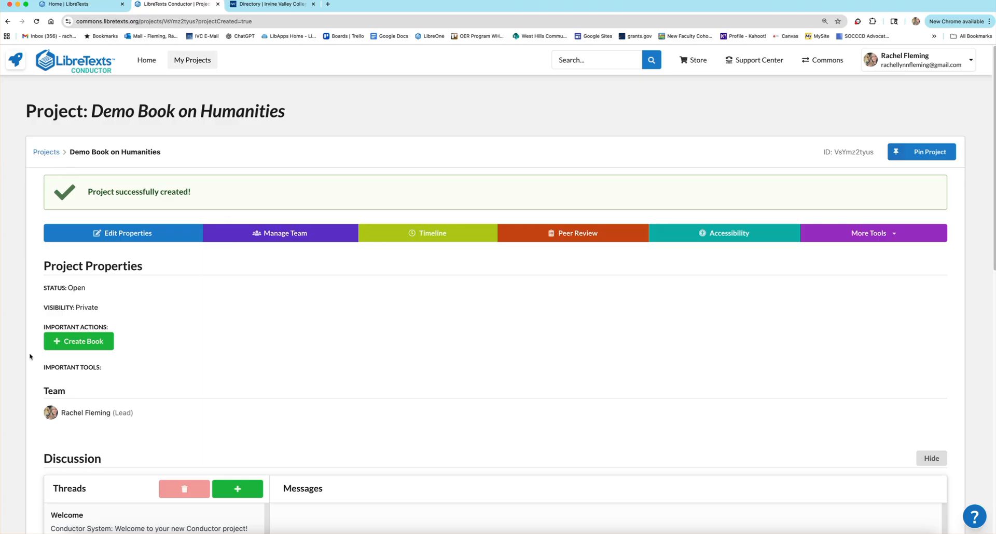
- Start creating a book for the project and select Humanities as its library
{"action": "left_click", "coordinate": [78, 344]}
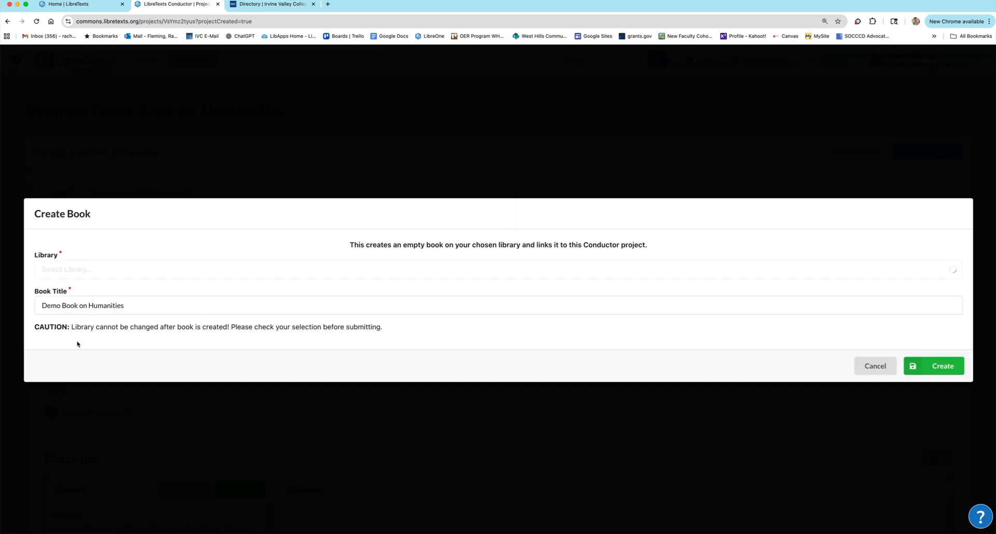
{"action": "left_click", "coordinate": [88, 273]}
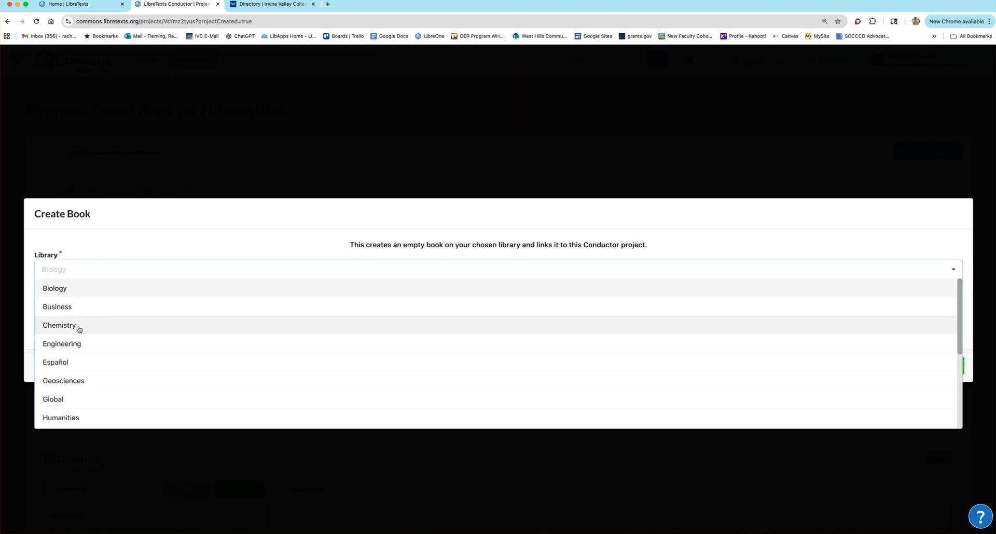
{"action": "scroll", "coordinate": [97, 401], "scroll_direction": "down", "scroll_amount": 1}
{"action": "scroll", "coordinate": [97, 401], "scroll_direction": "down", "scroll_amount": 2}
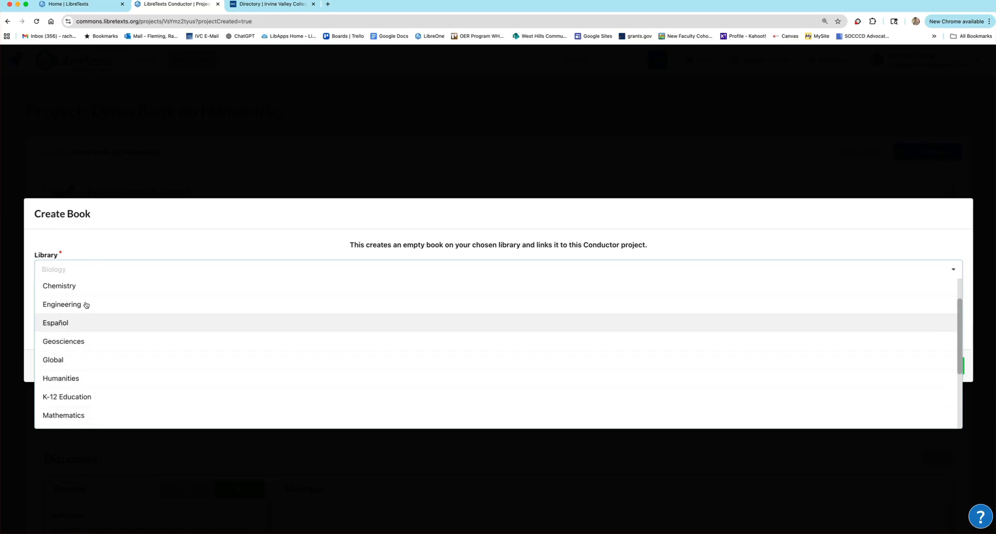
{"action": "scroll", "coordinate": [91, 383], "scroll_direction": "up", "scroll_amount": 2}
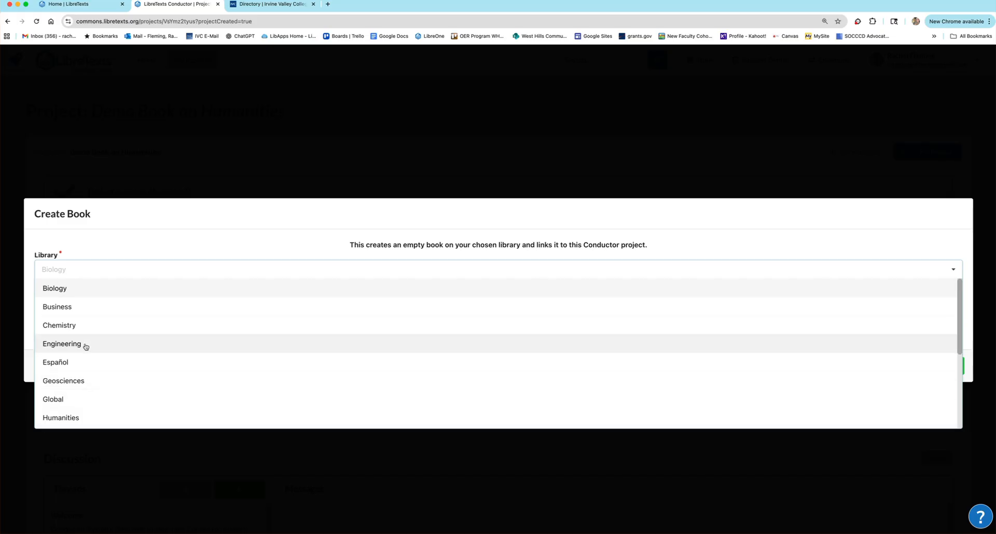
{"action": "left_click", "coordinate": [61, 418]}
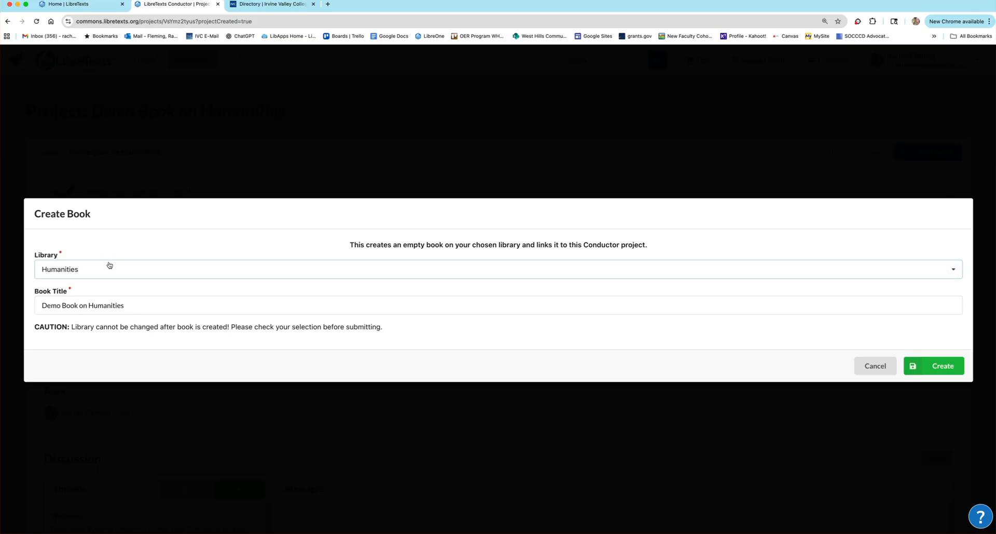
- Search the web in a separate tab for "library services AND libretext", view the "5.2: Library Collections and Services" page, and close it
{"action": "left_click", "coordinate": [328, 4]}
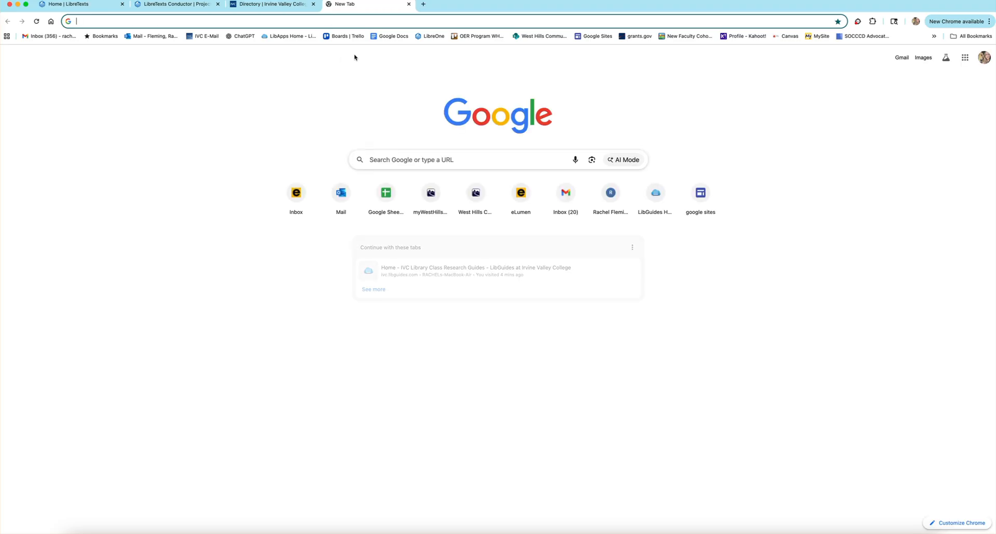
{"action": "type", "text": "library se"}
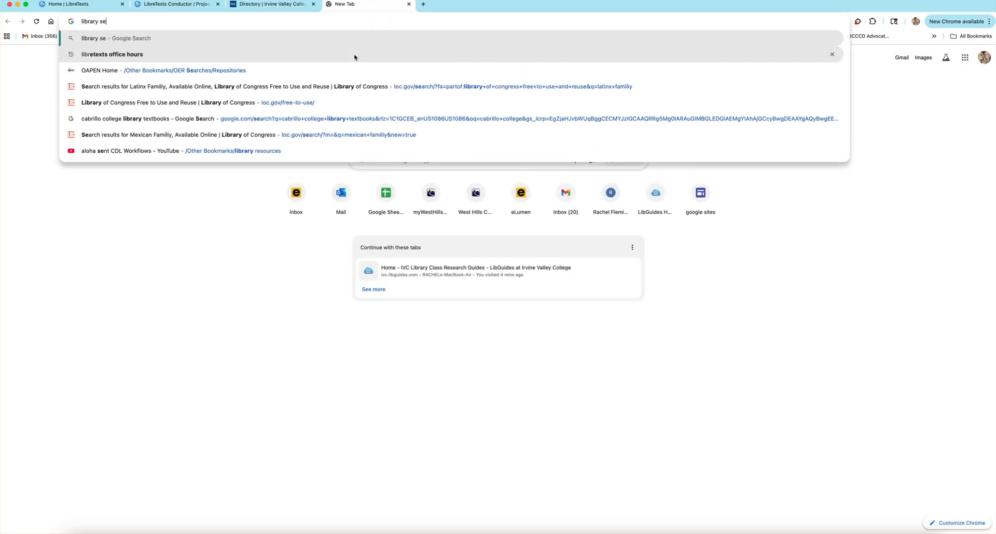
{"action": "type", "text": "rvices AND libretext"}
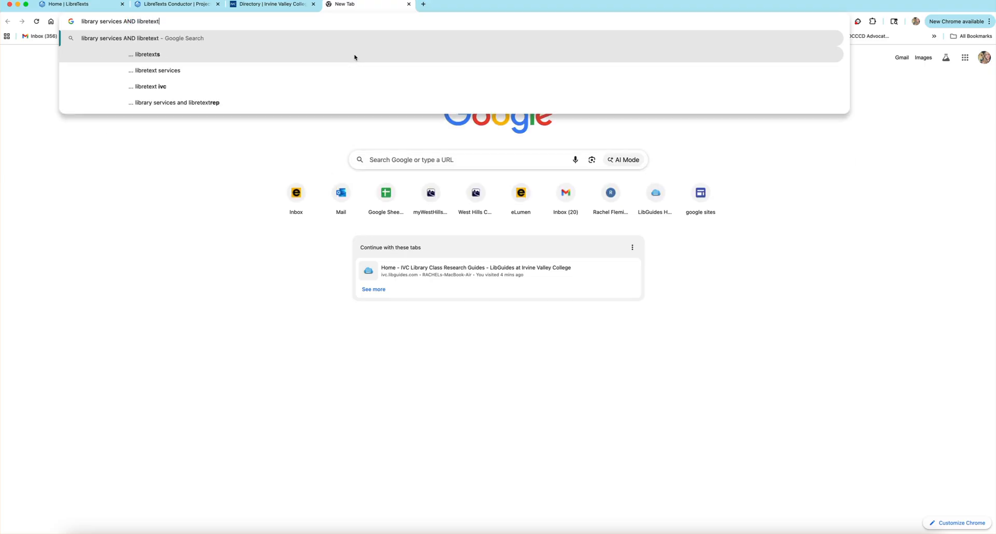
{"action": "key", "text": "Return"}
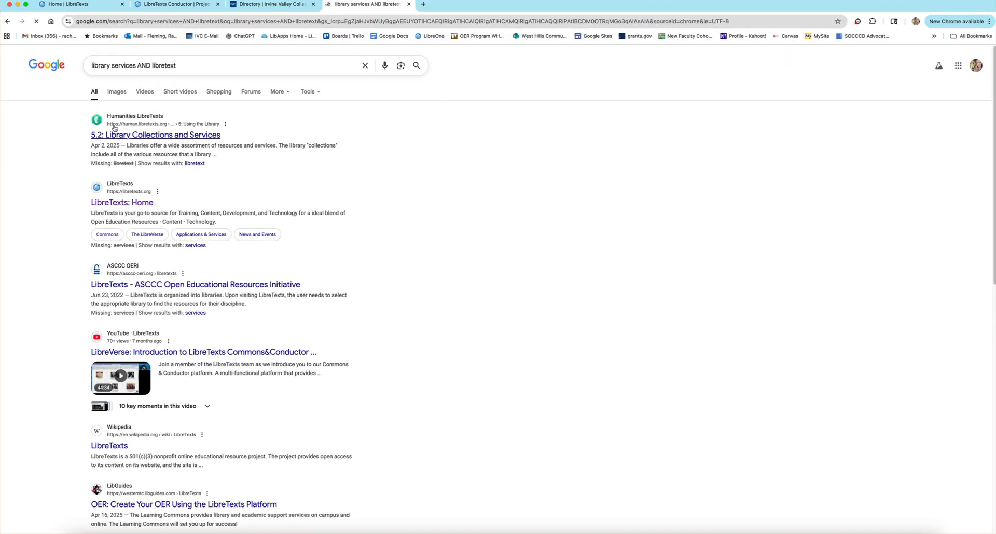
{"action": "left_click", "coordinate": [124, 140]}
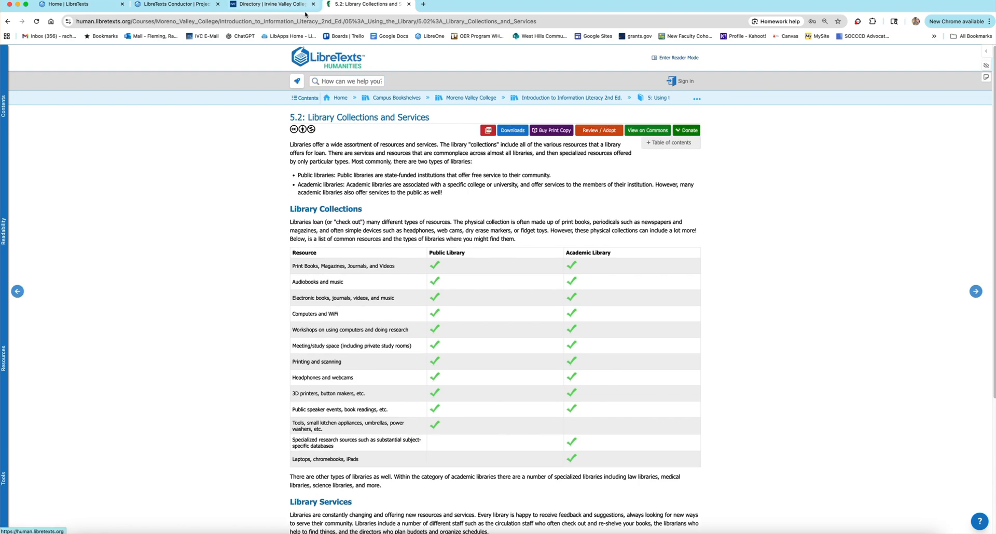
{"action": "left_click", "coordinate": [409, 5]}
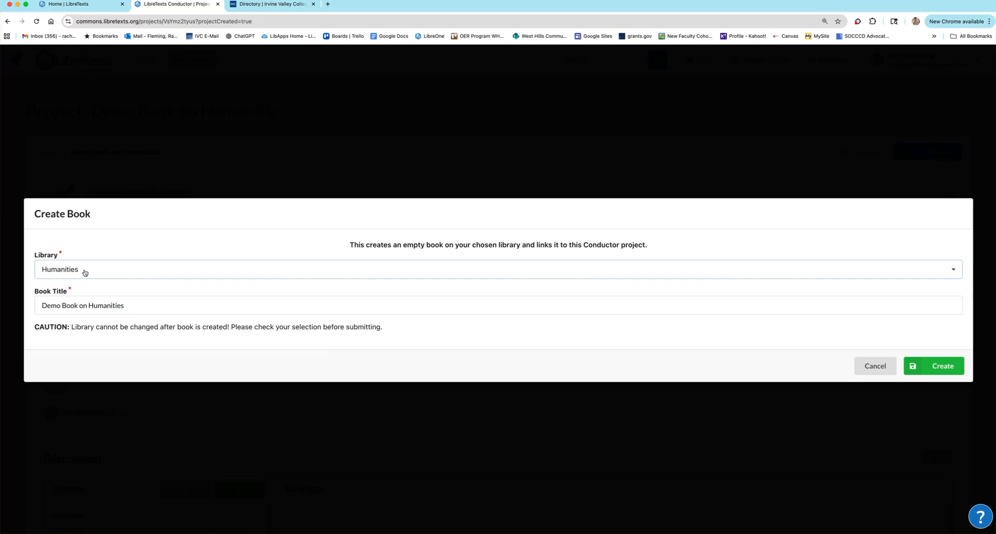
- Set the book title to "Title Demo Book on Humanities" and create the book
{"action": "left_click", "coordinate": [129, 305]}
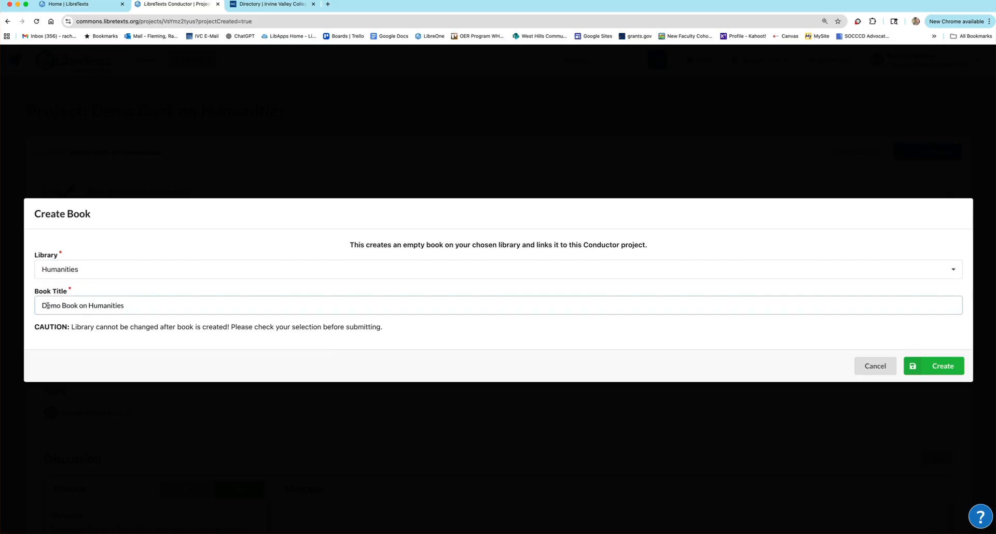
{"action": "type", "text": "Title"}
{"action": "left_click", "coordinate": [947, 371]}
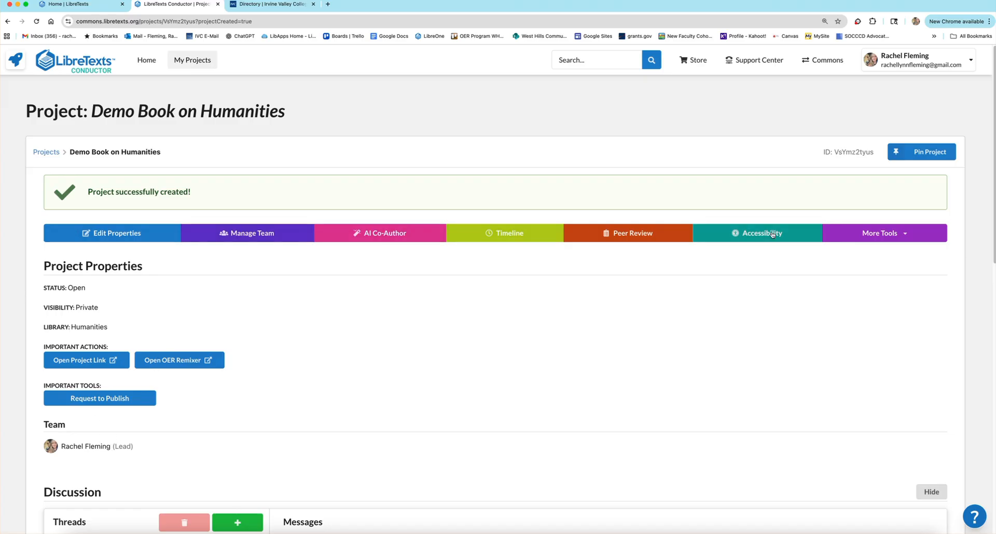
- Review the project's team management options for inviting and adding members, and close them
{"action": "left_click", "coordinate": [263, 238]}
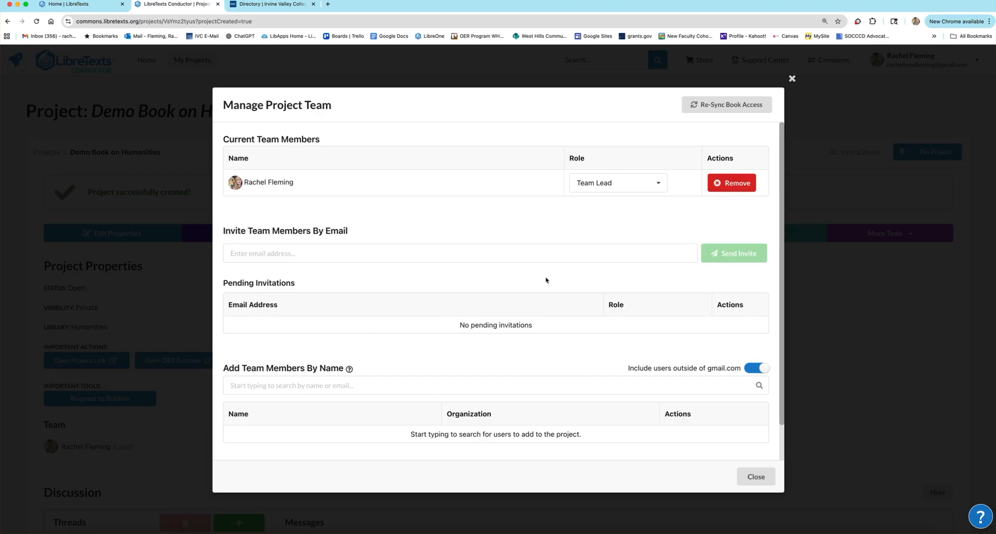
{"action": "scroll", "coordinate": [583, 288], "scroll_direction": "down", "scroll_amount": 1}
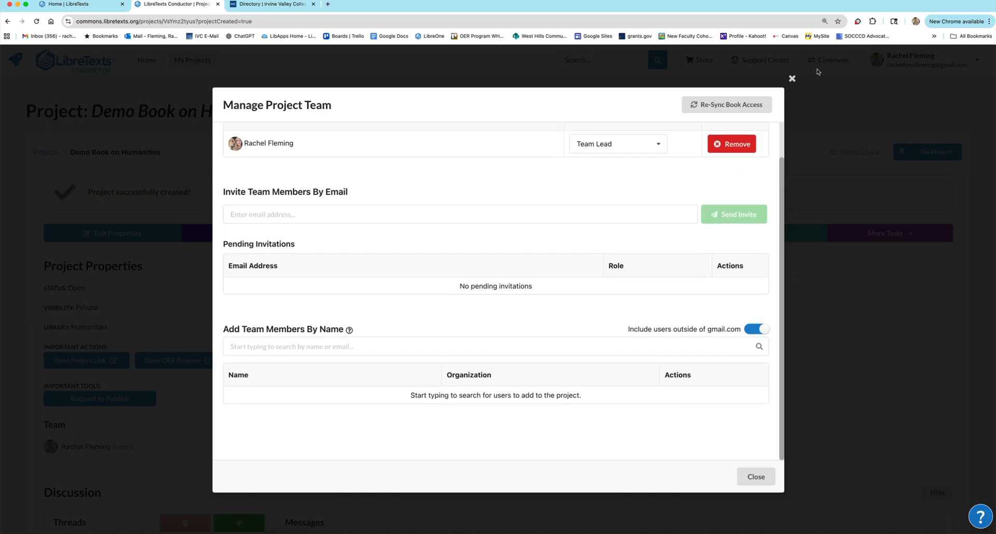
{"action": "left_click", "coordinate": [793, 78]}
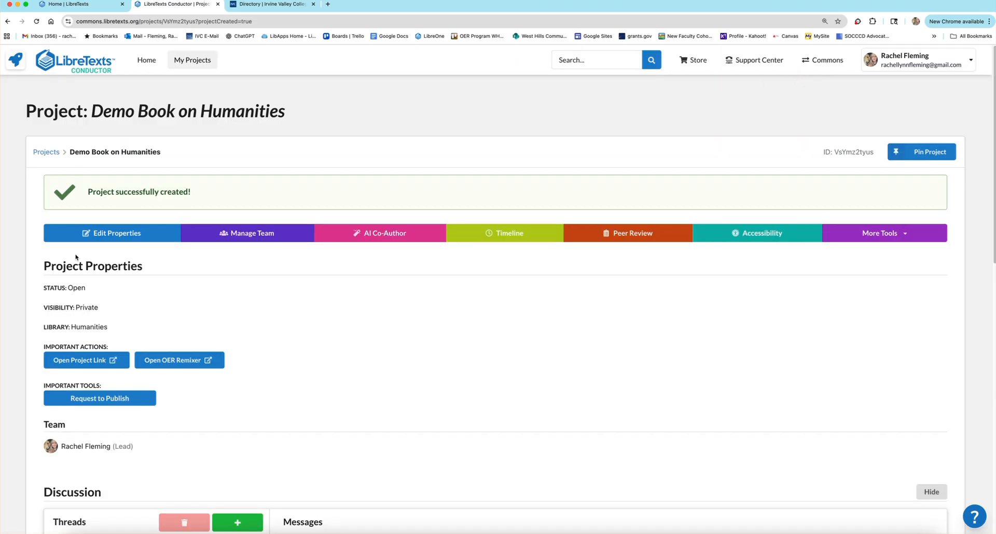
- Follow the project link to the Humanities library and log in with LibreOne through Google Workspace
{"action": "left_click", "coordinate": [71, 360]}
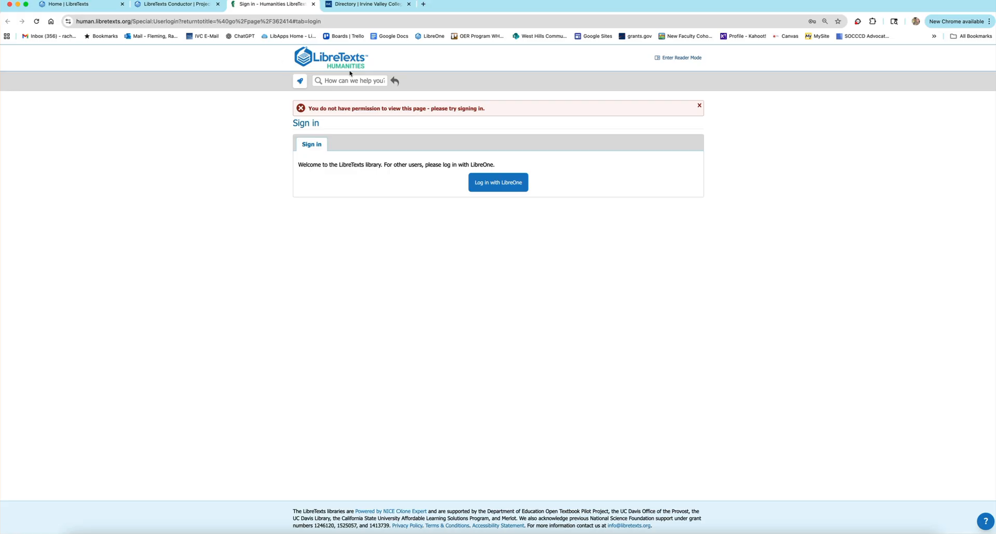
{"action": "left_click", "coordinate": [501, 186]}
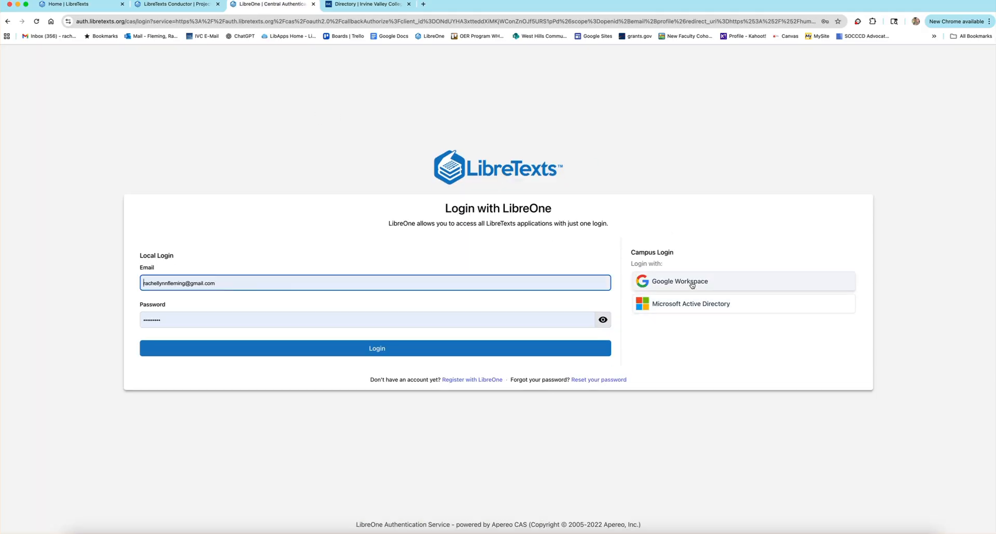
{"action": "left_click", "coordinate": [692, 285]}
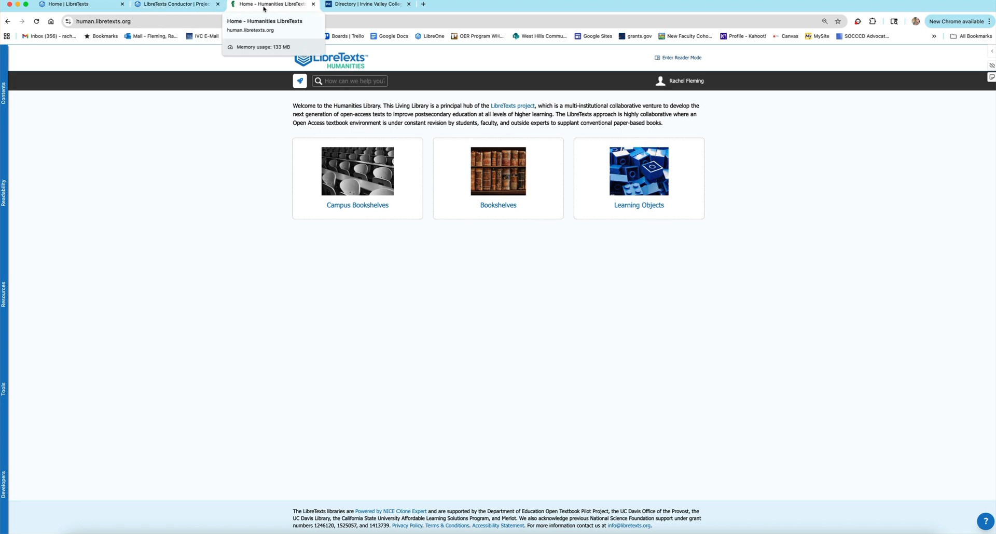
- Reopen the project link from the Conductor project, view the book's First Chapter, and return to the book's main page
{"action": "left_click", "coordinate": [181, 8]}
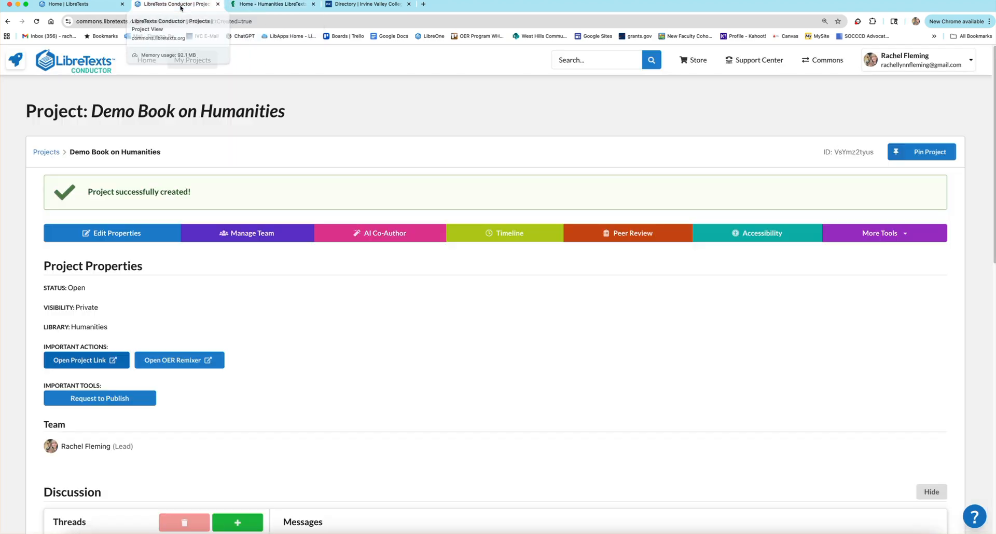
{"action": "left_click", "coordinate": [86, 362]}
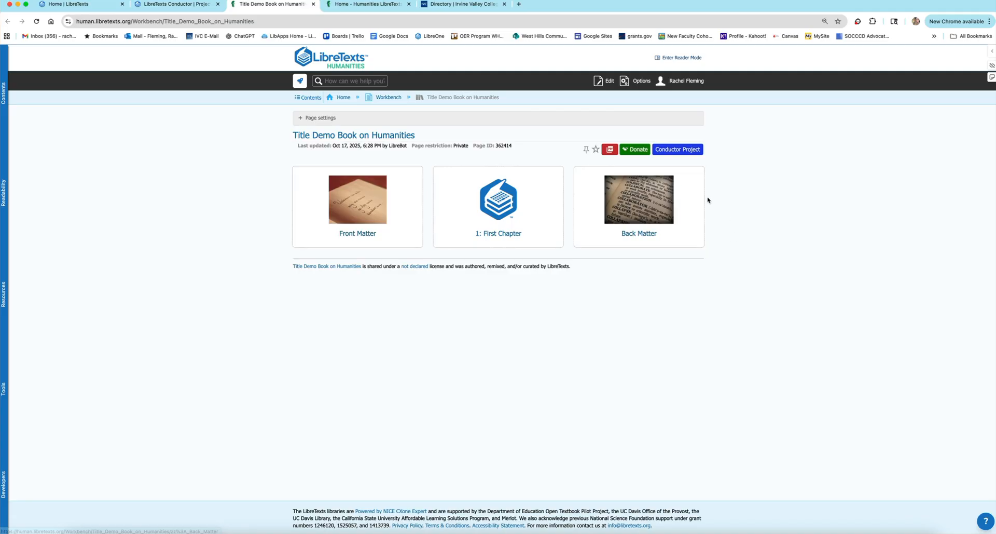
{"action": "left_click", "coordinate": [496, 219]}
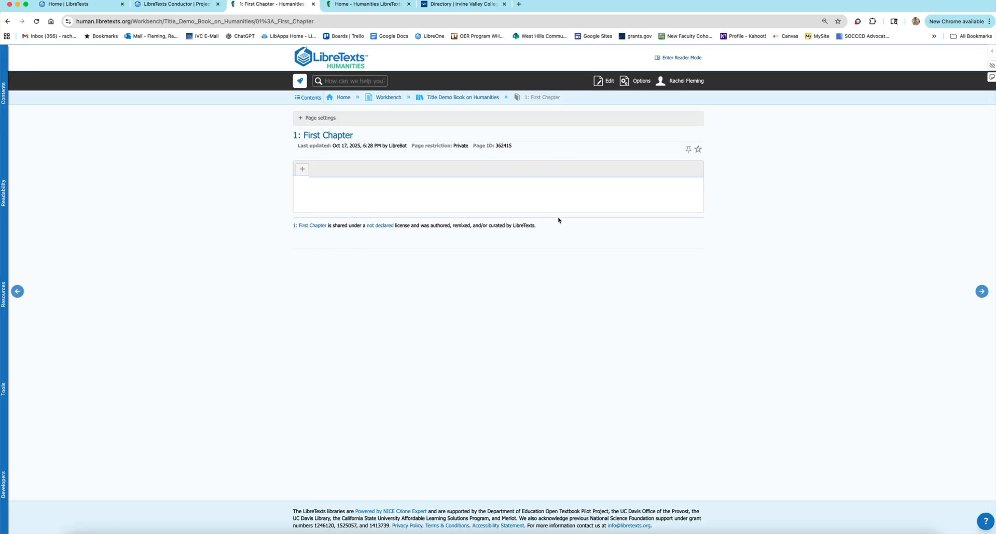
{"action": "left_click", "coordinate": [478, 99]}
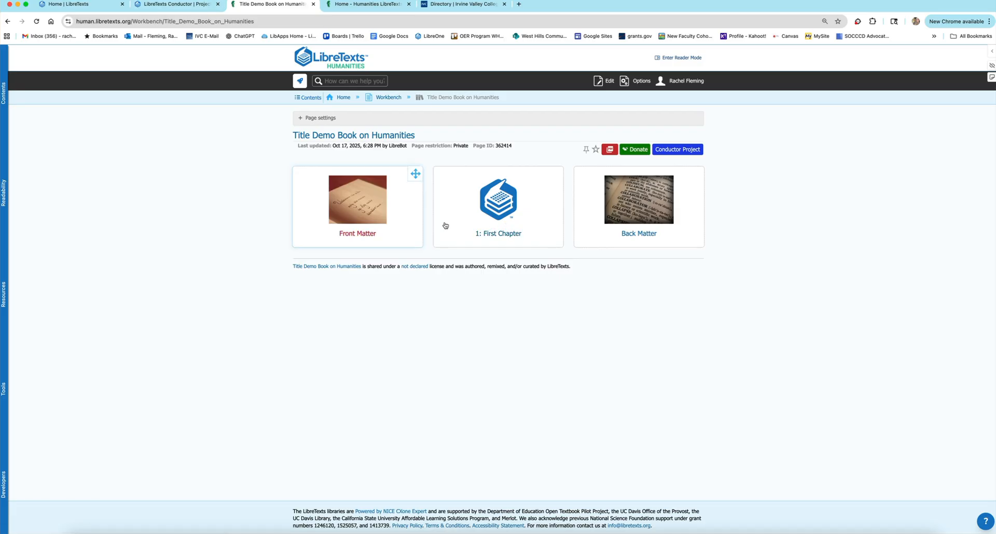
- Open the book in the OER Remixer from the Conductor project and compare it with the project page
{"action": "left_click", "coordinate": [178, 6]}
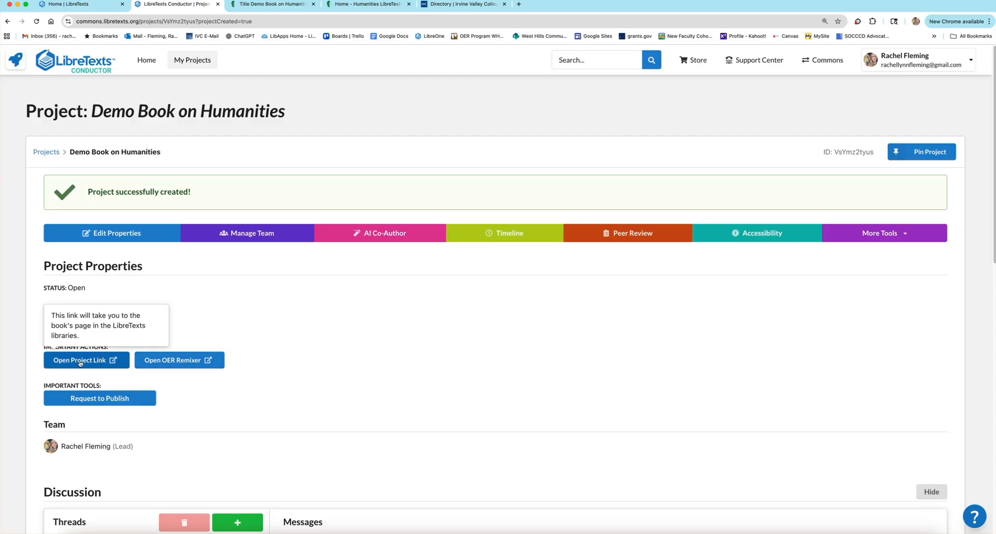
{"action": "left_click", "coordinate": [182, 360]}
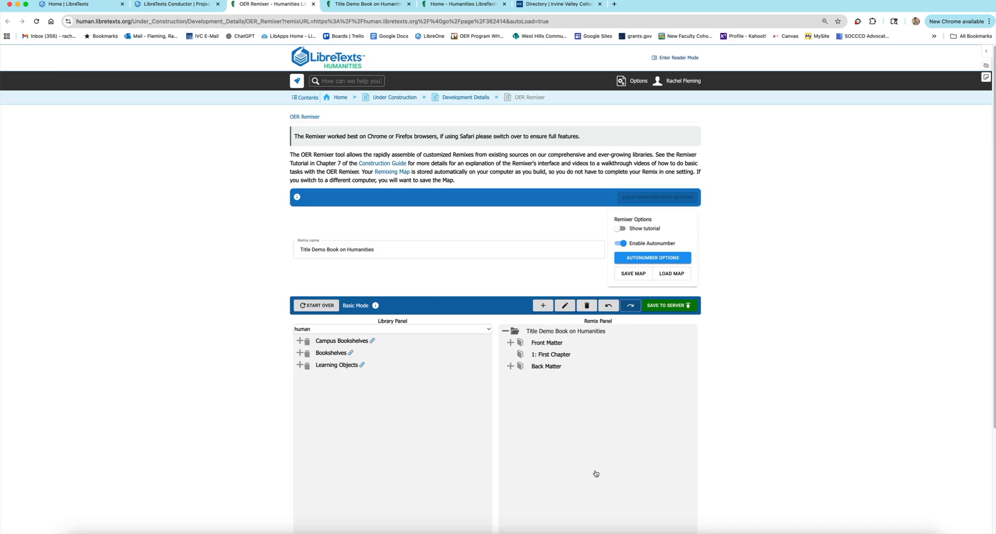
{"action": "left_click", "coordinate": [190, 8]}
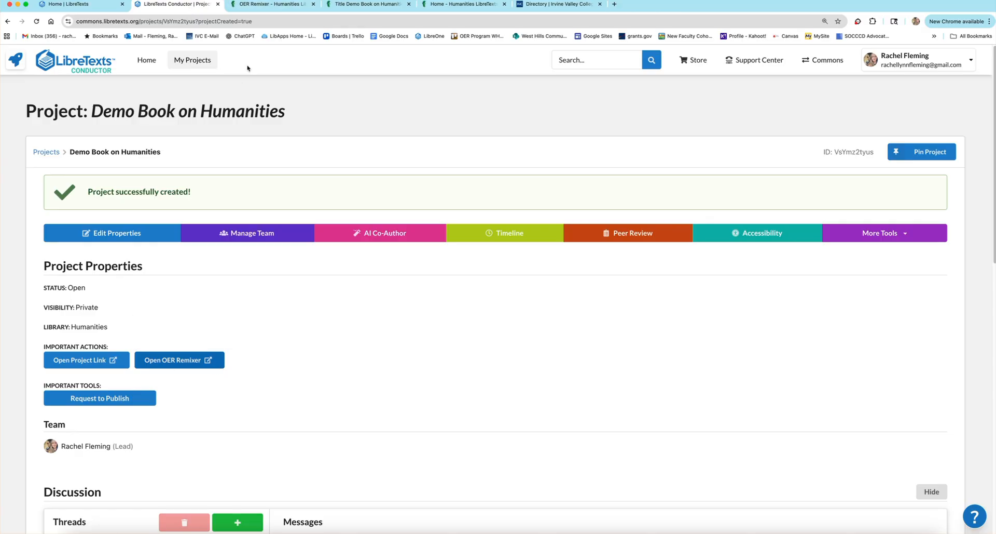
{"action": "left_click", "coordinate": [273, 7]}
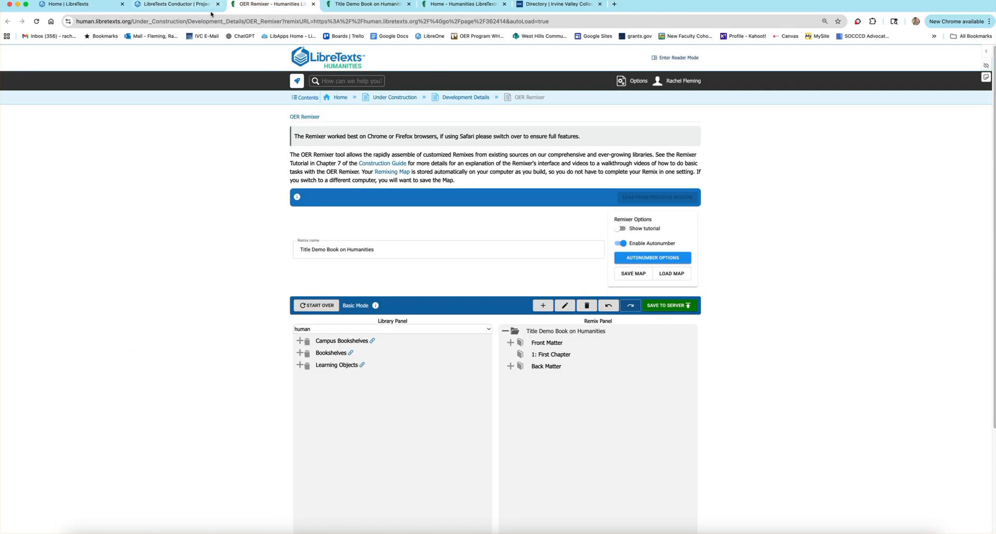
{"action": "left_click", "coordinate": [209, 6]}
{"action": "left_click", "coordinate": [251, 6]}
{"action": "left_click", "coordinate": [208, 6]}
{"action": "left_click", "coordinate": [267, 8]}
- Search the web in a separate tab for "openstax history" and open the OpenStax U.S. History book page
{"action": "left_click", "coordinate": [615, 4]}
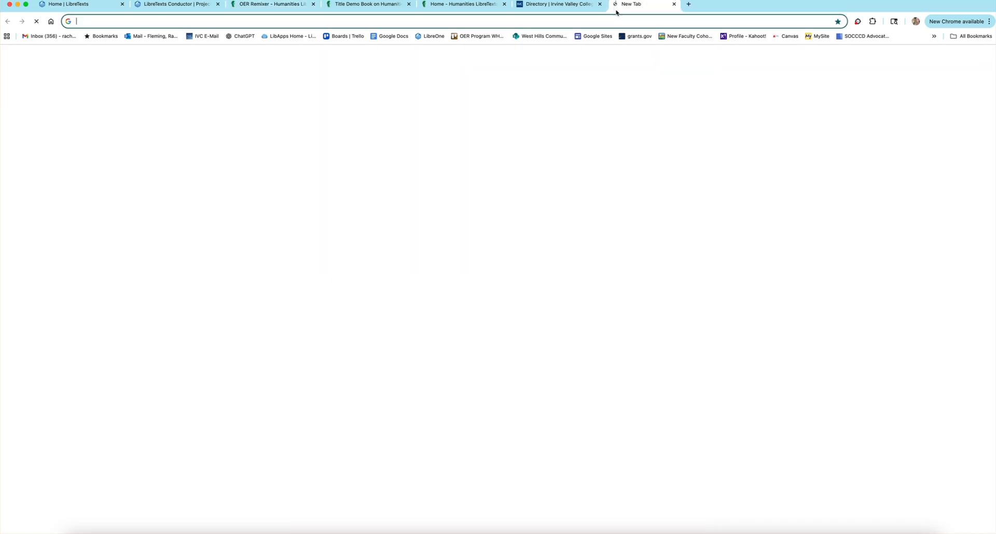
{"action": "type", "text": "openstax history"}
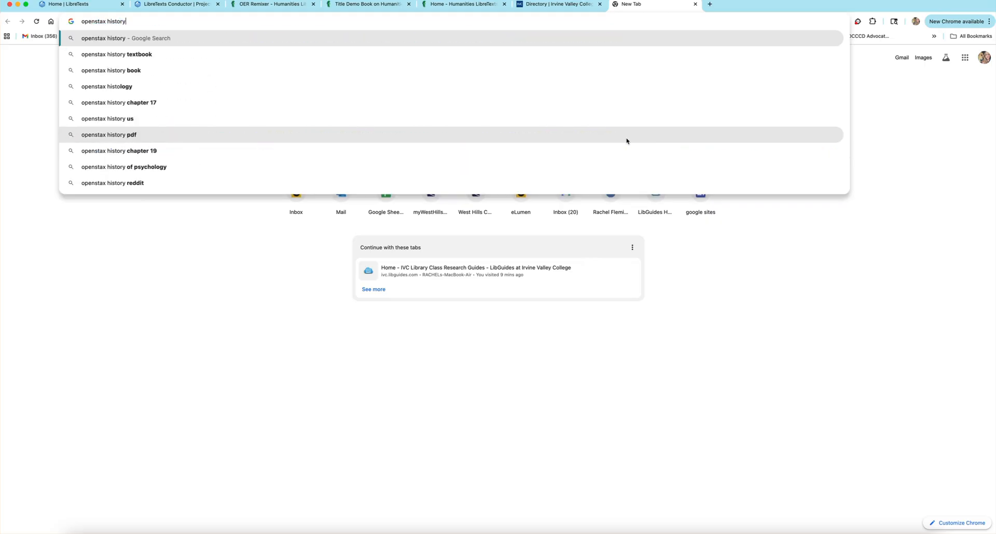
{"action": "key", "text": "Return"}
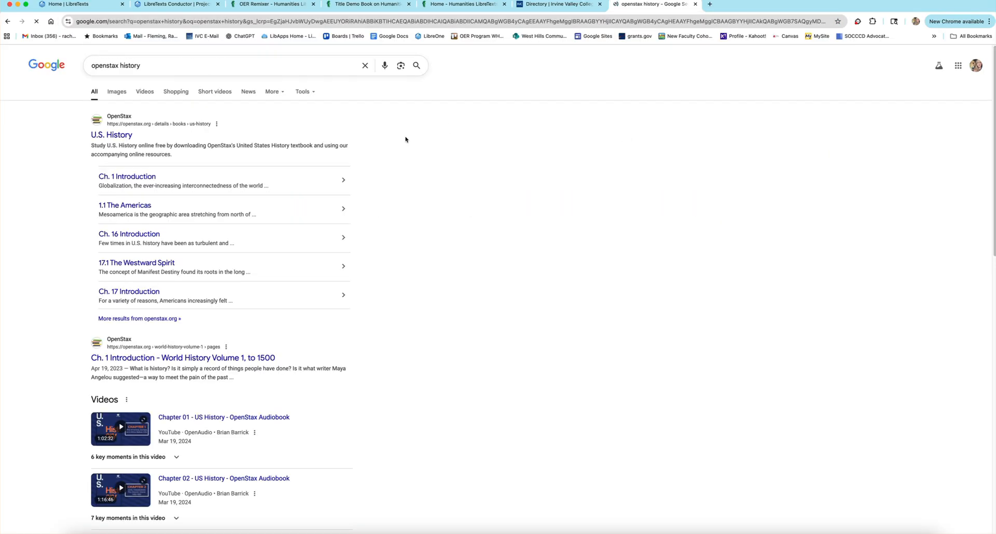
{"action": "left_click", "coordinate": [107, 136]}
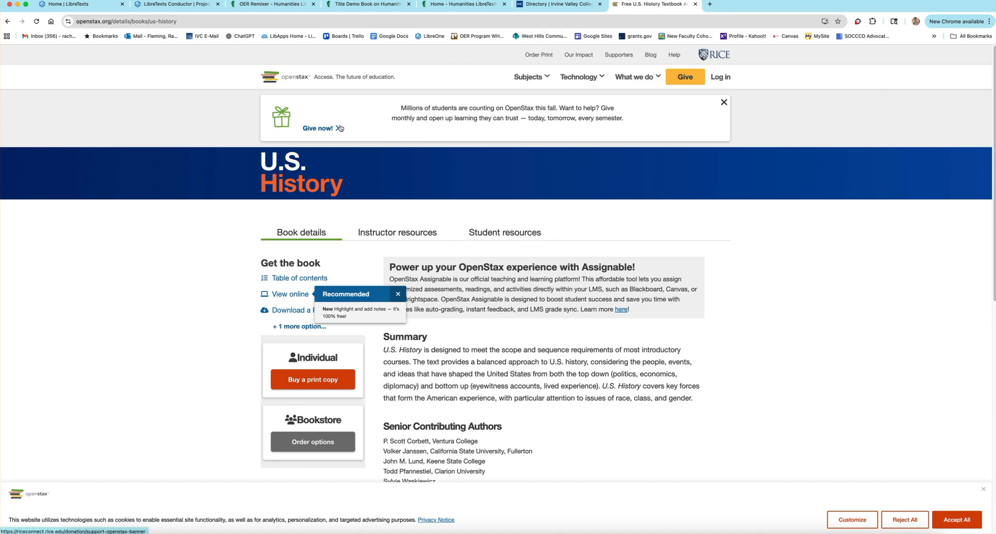
- Return to the OER Remixer and browse the Humanities bookshelves through History and National History to the chapters of U.S. History (OpenStax)
{"action": "left_click", "coordinate": [450, 6]}
{"action": "left_click", "coordinate": [391, 8]}
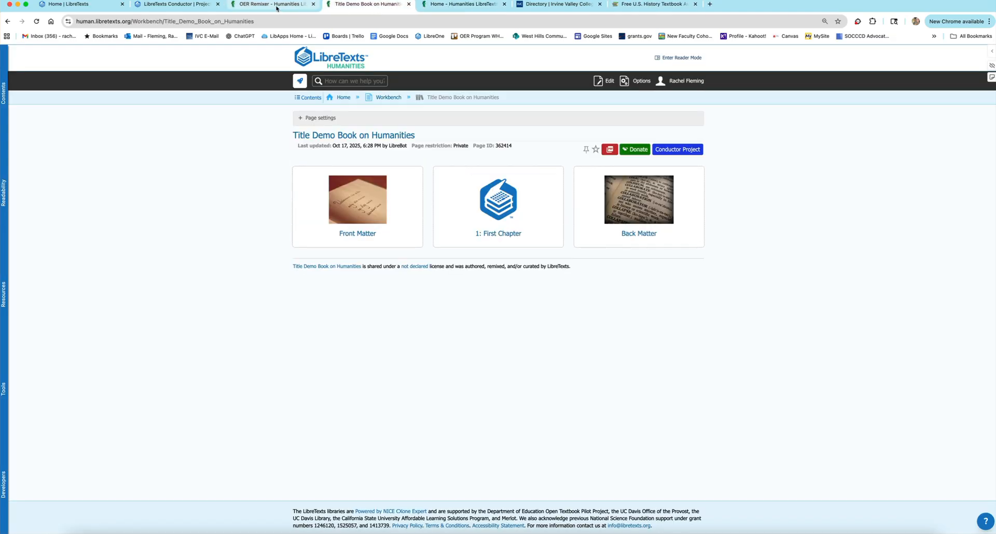
{"action": "left_click", "coordinate": [275, 8]}
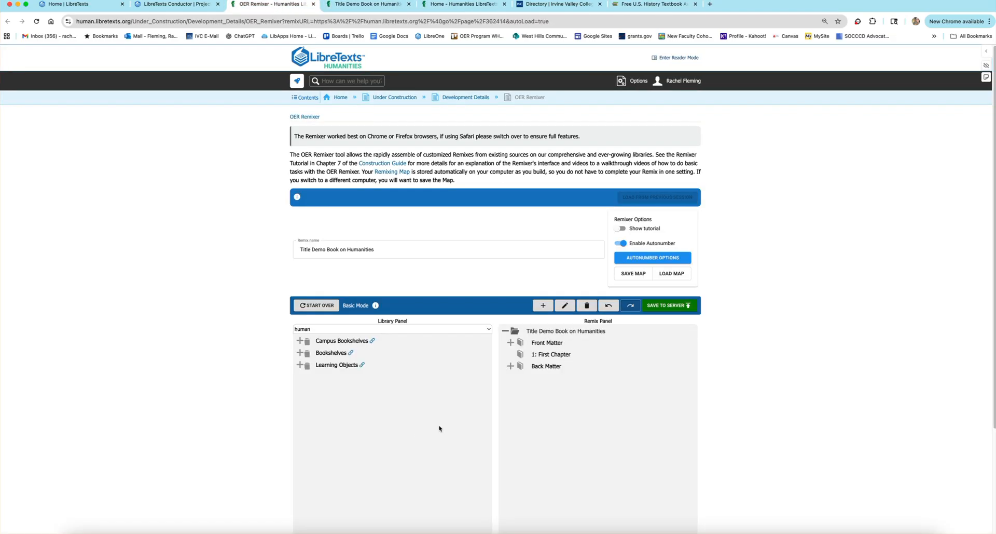
{"action": "left_click", "coordinate": [300, 353]}
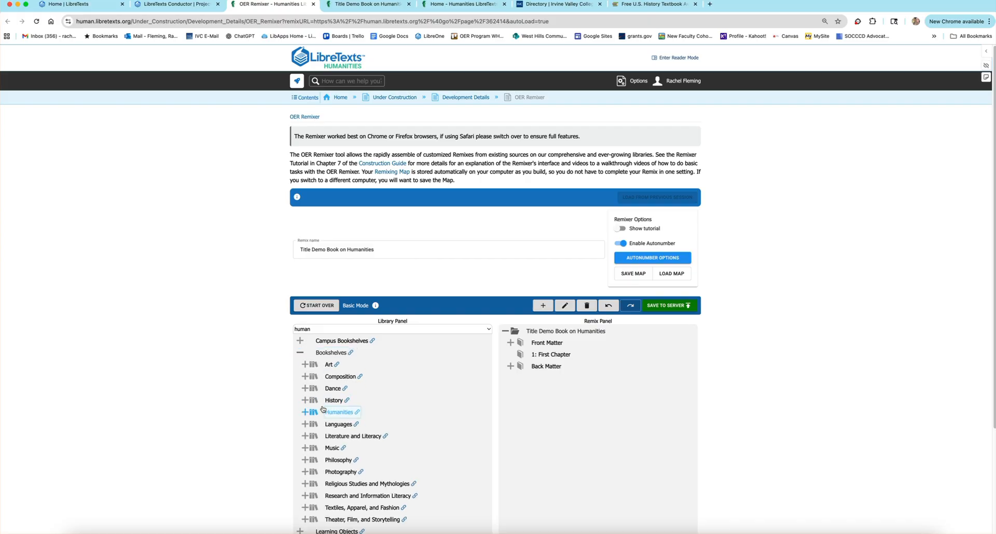
{"action": "scroll", "coordinate": [323, 408], "scroll_direction": "down", "scroll_amount": 2}
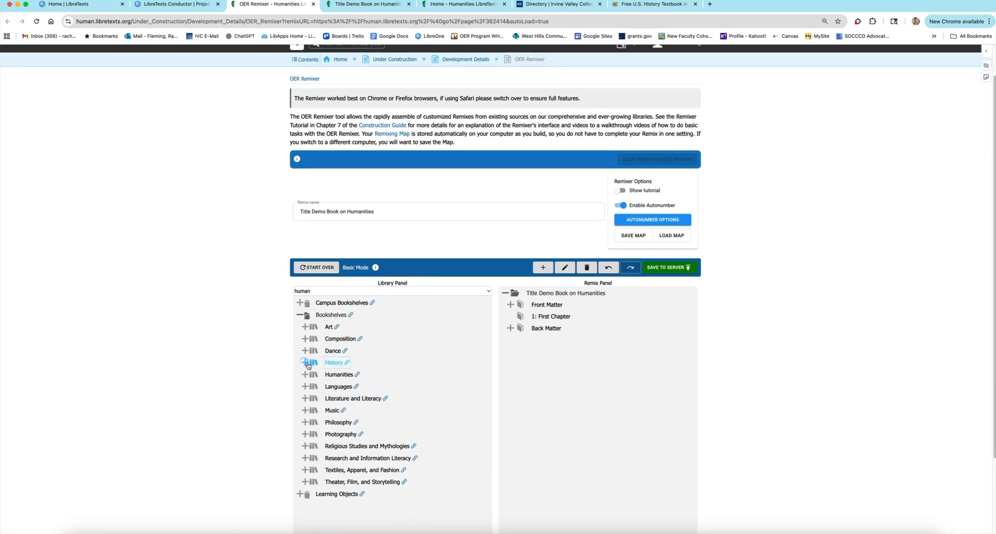
{"action": "left_click", "coordinate": [305, 362]}
{"action": "scroll", "coordinate": [308, 363], "scroll_direction": "down", "scroll_amount": 2}
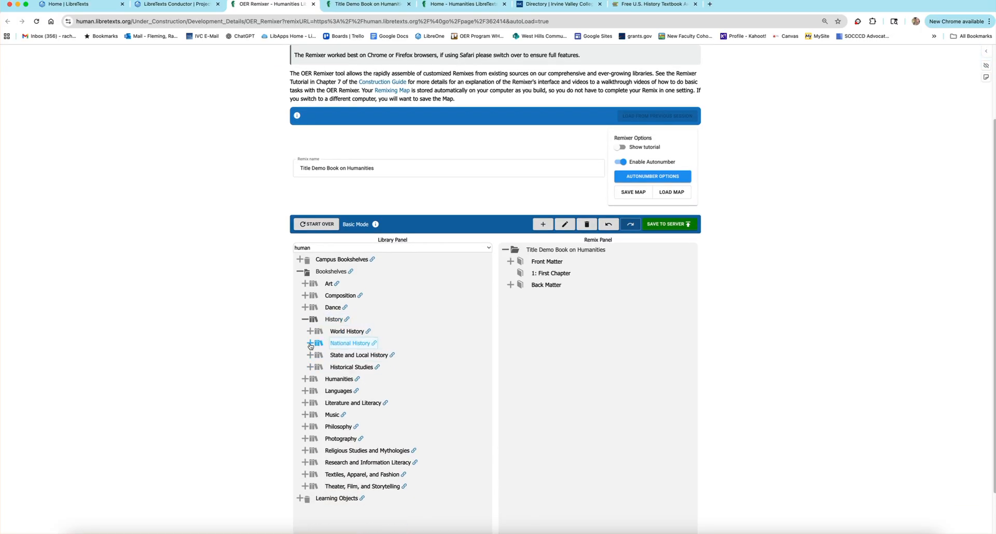
{"action": "left_click", "coordinate": [310, 344]}
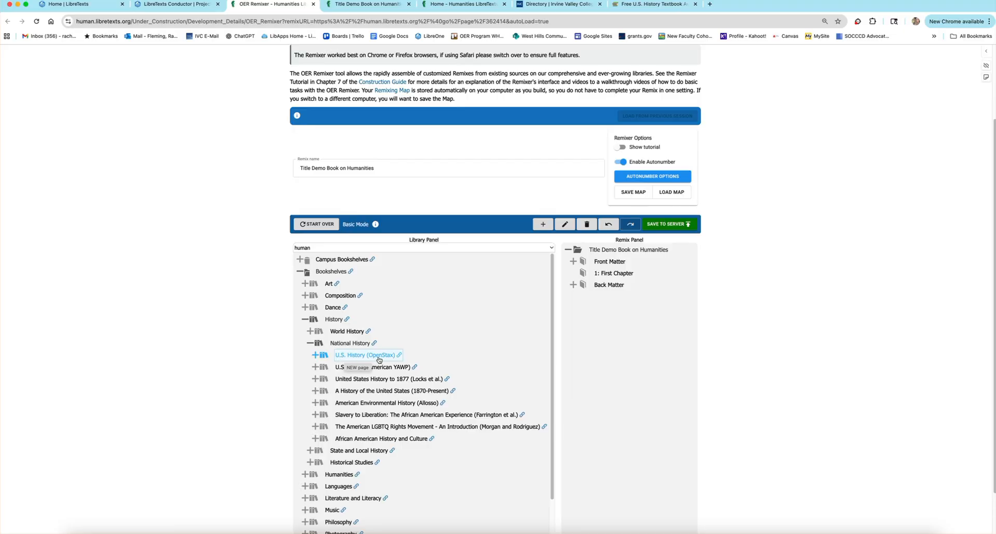
{"action": "left_click", "coordinate": [316, 356]}
{"action": "scroll", "coordinate": [389, 447], "scroll_direction": "down", "scroll_amount": 6}
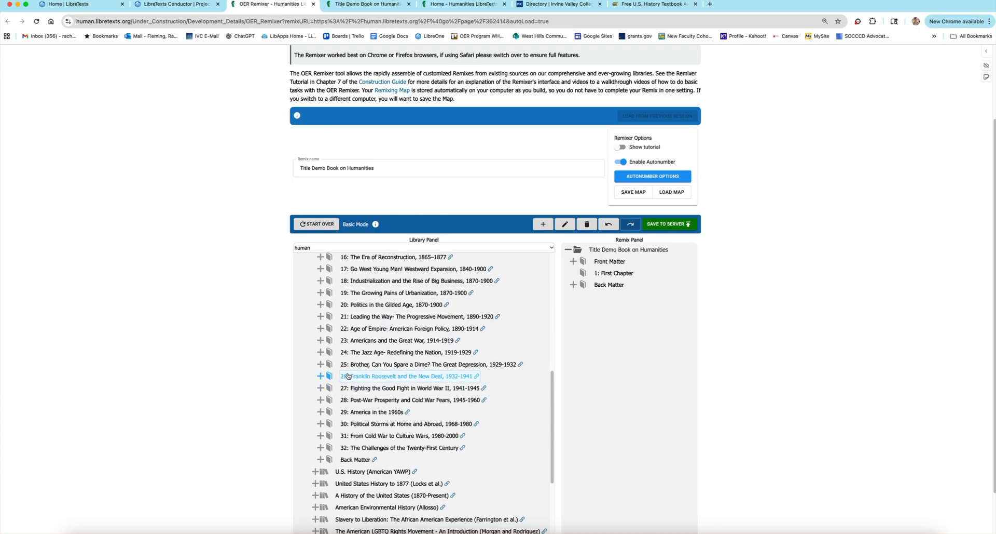
{"action": "scroll", "coordinate": [388, 447], "scroll_direction": "up", "scroll_amount": 5}
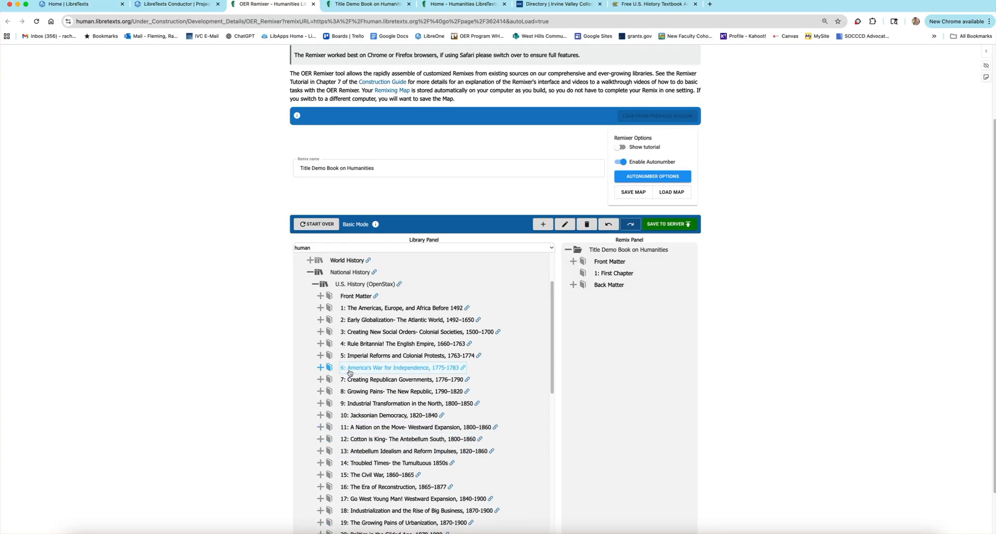
- Add chapters 1 to 4 of U.S. History (OpenStax) to the remix in order, between the Front Matter and First Chapter
{"action": "left_click_drag", "start_coordinate": [353, 308], "coordinate": [578, 269]}
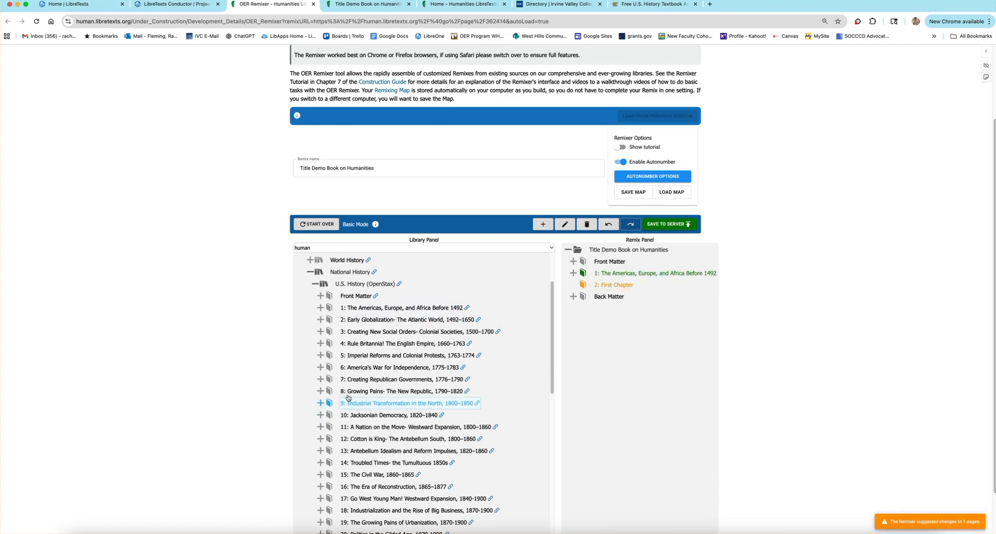
{"action": "left_click_drag", "start_coordinate": [369, 319], "coordinate": [628, 286]}
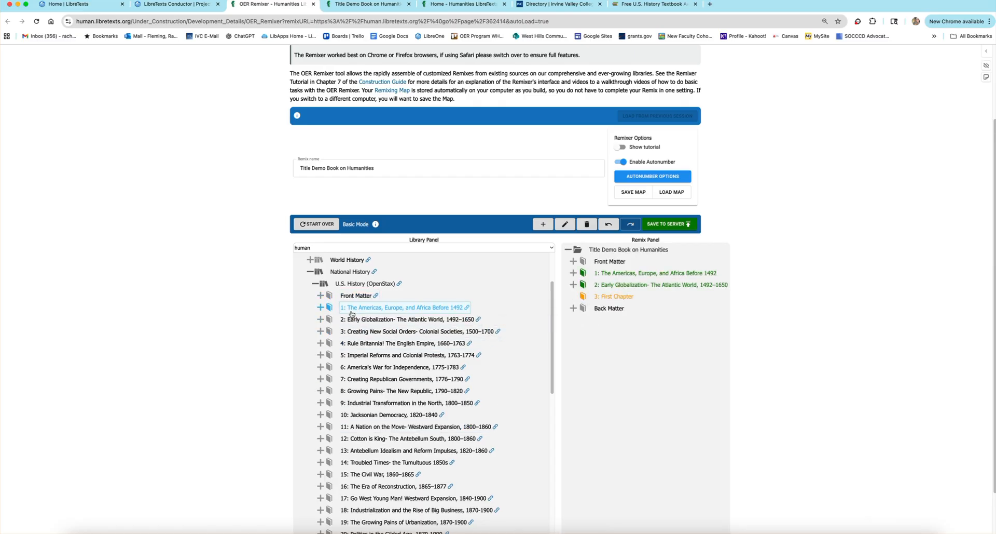
{"action": "left_click_drag", "start_coordinate": [366, 331], "coordinate": [590, 301]}
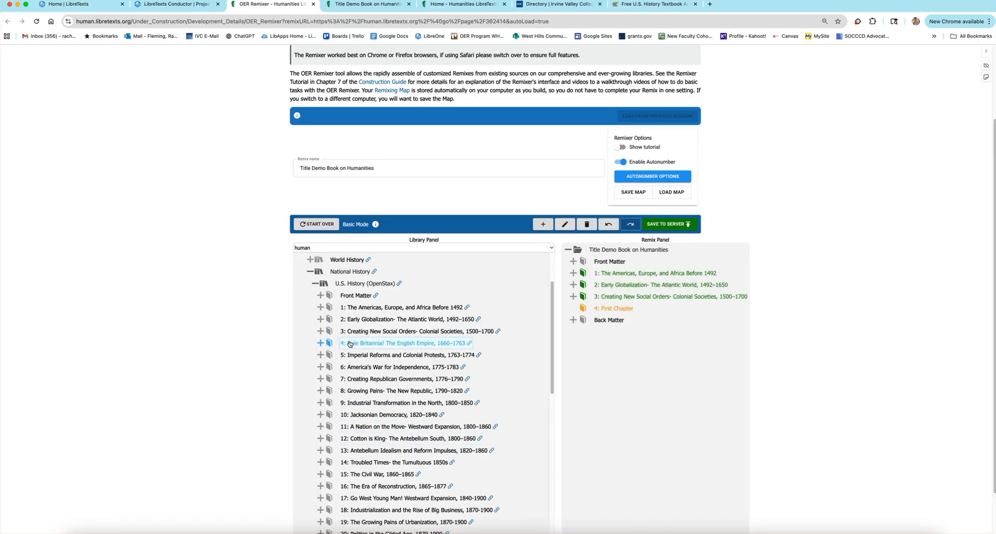
{"action": "left_click_drag", "start_coordinate": [399, 342], "coordinate": [600, 306]}
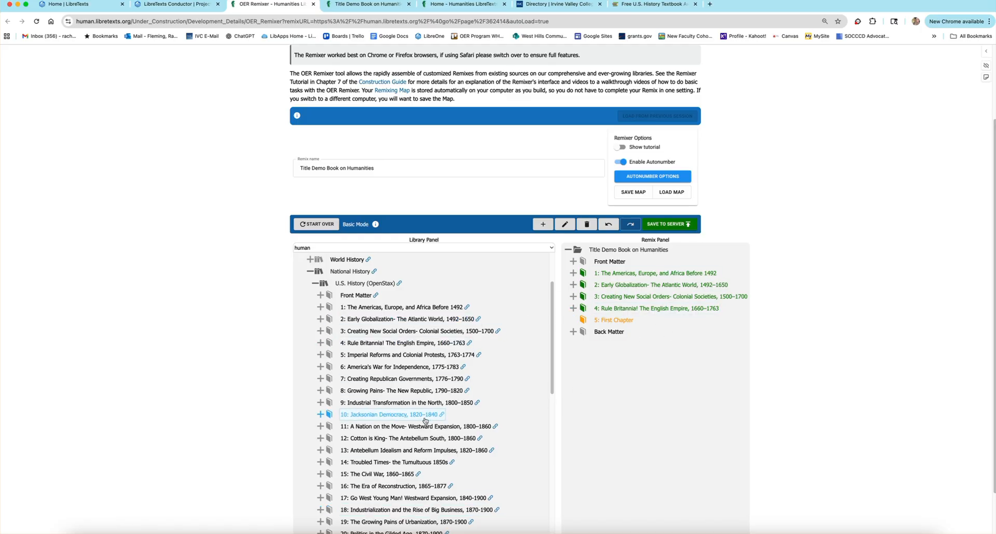
{"action": "scroll", "coordinate": [428, 363], "scroll_direction": "down", "scroll_amount": 5}
{"action": "scroll", "coordinate": [430, 358], "scroll_direction": "down", "scroll_amount": 5}
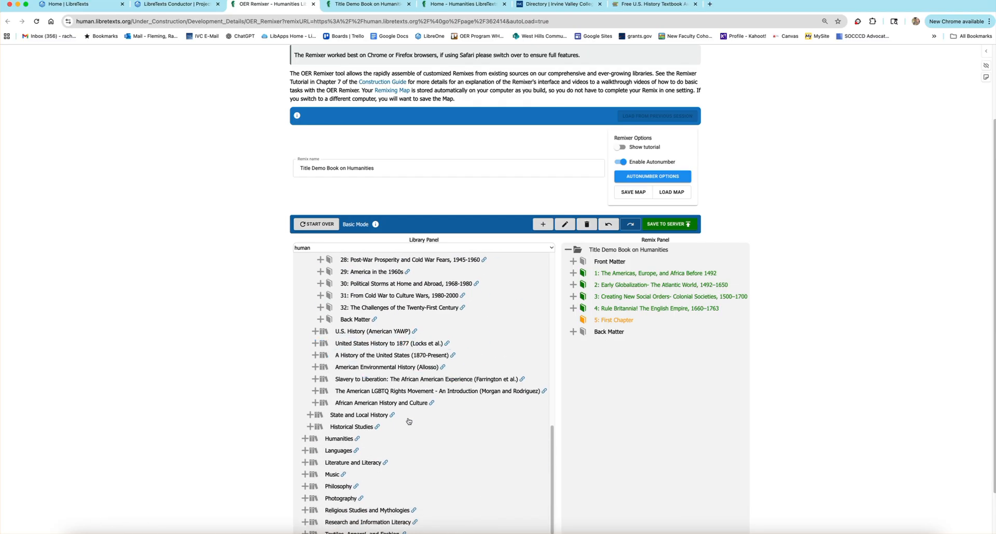
{"action": "scroll", "coordinate": [416, 364], "scroll_direction": "up", "scroll_amount": 10}
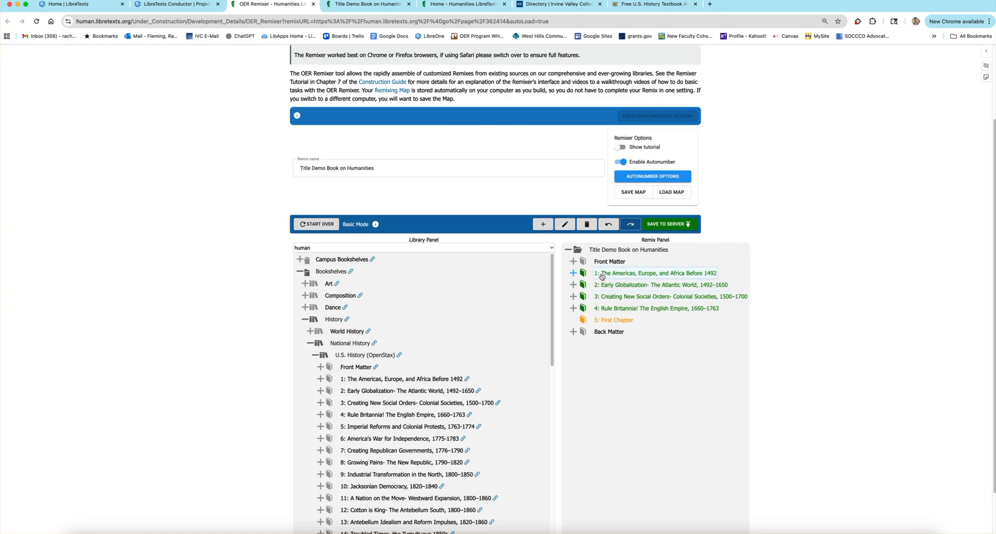
- Rename the remix's First Chapter page to "About this book" and save the edit
{"action": "double_click", "coordinate": [614, 319]}
{"action": "left_click_drag", "start_coordinate": [448, 231], "coordinate": [423, 229]}
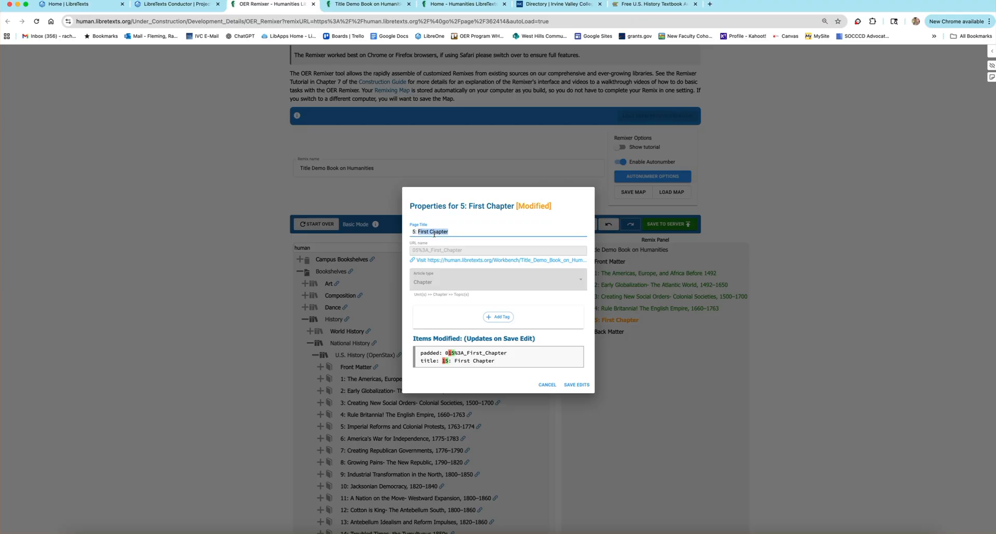
{"action": "type", "text": "About this book"}
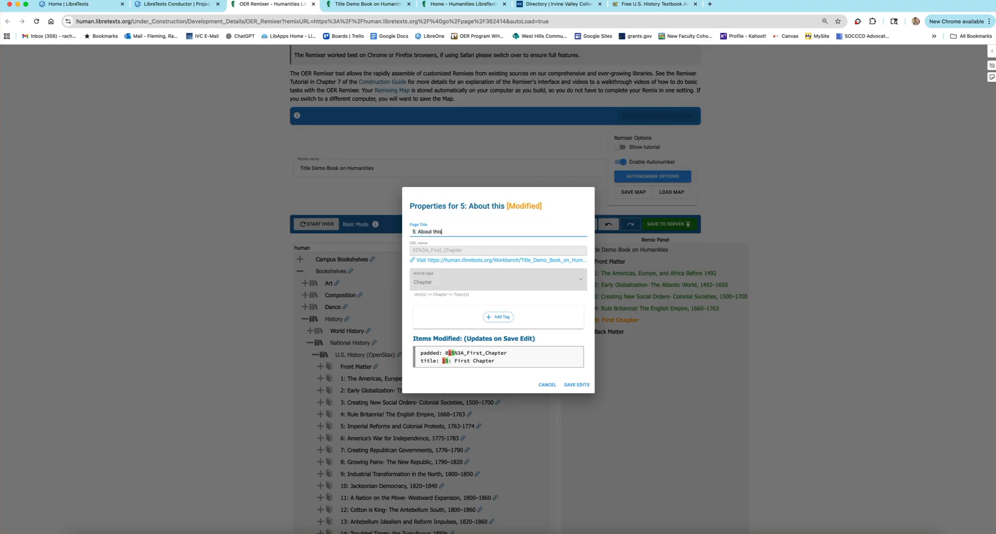
{"action": "left_click", "coordinate": [575, 385]}
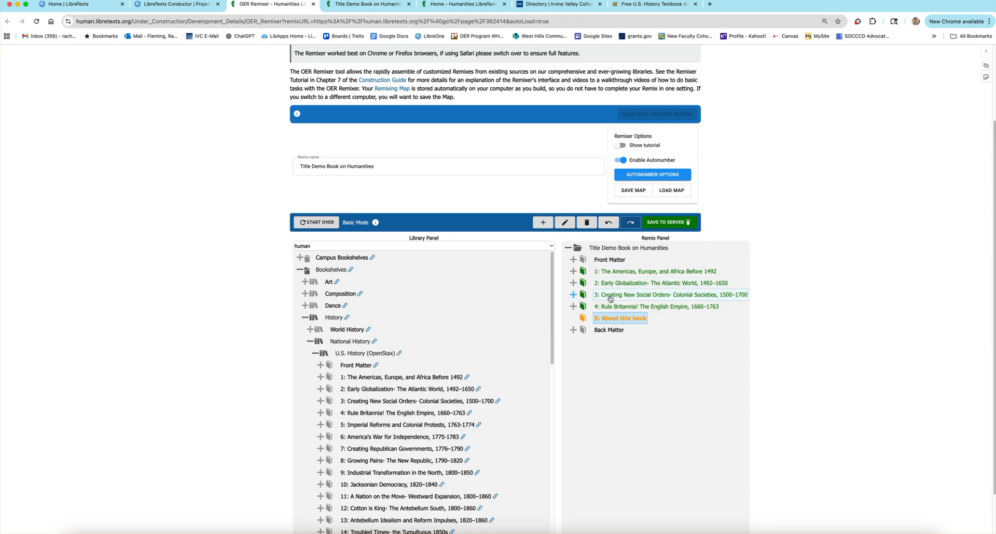
- Try moving "Creating New Social Orders" above "Early Globalization" in the remix, and put it back in its original order
{"action": "left_click_drag", "start_coordinate": [611, 298], "coordinate": [612, 283]}
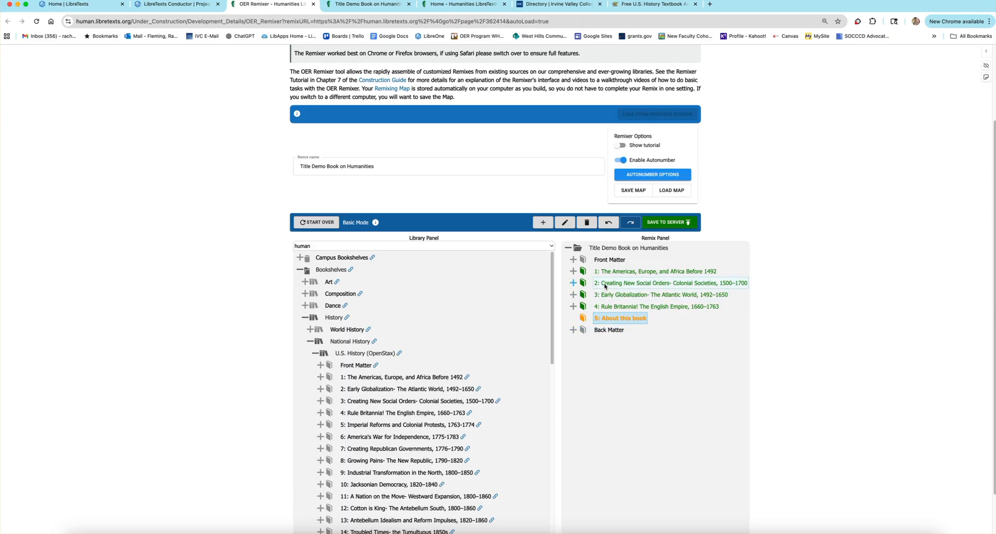
{"action": "left_click_drag", "start_coordinate": [605, 285], "coordinate": [605, 303]}
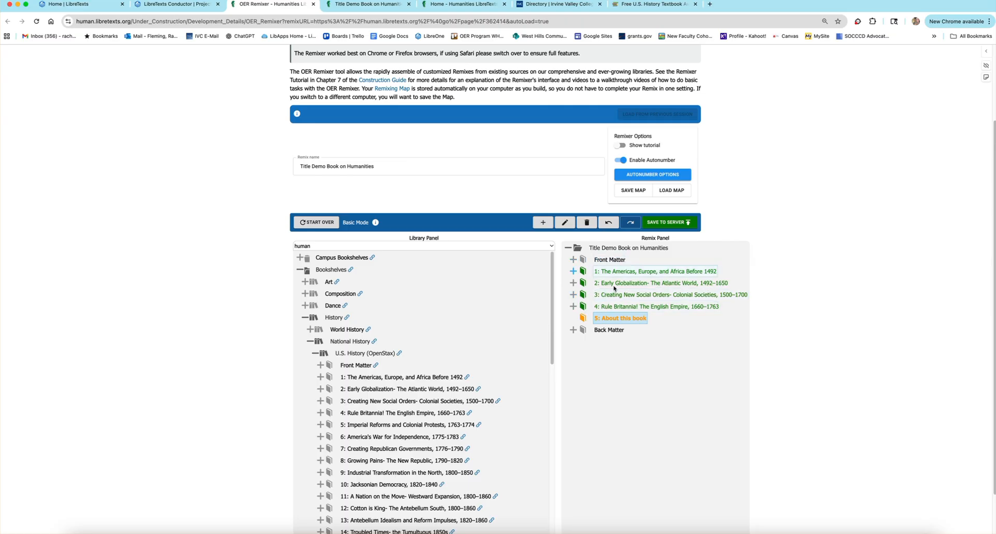
{"action": "scroll", "coordinate": [392, 396], "scroll_direction": "down", "scroll_amount": 1}
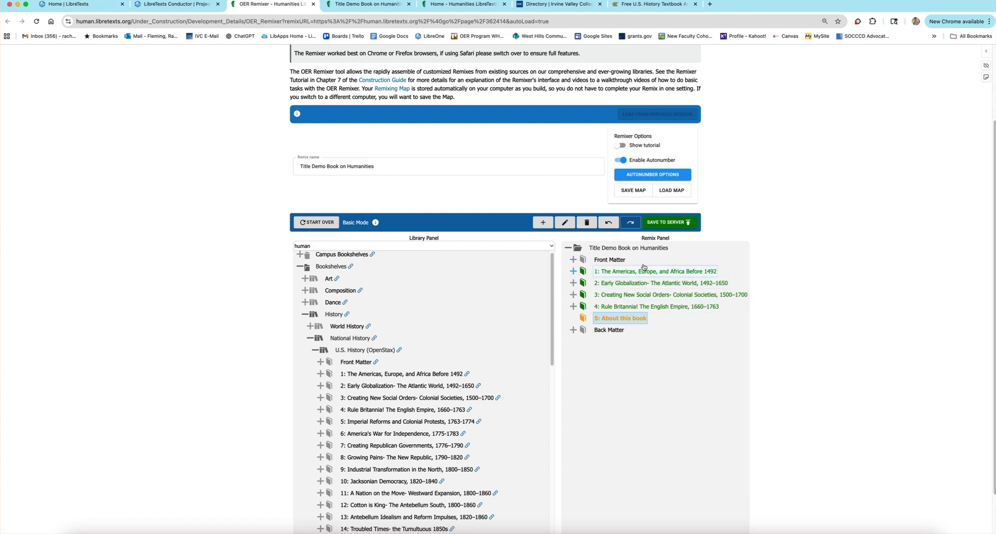
- Save the remix to the server from the publish summary and open the new text
{"action": "left_click", "coordinate": [678, 225]}
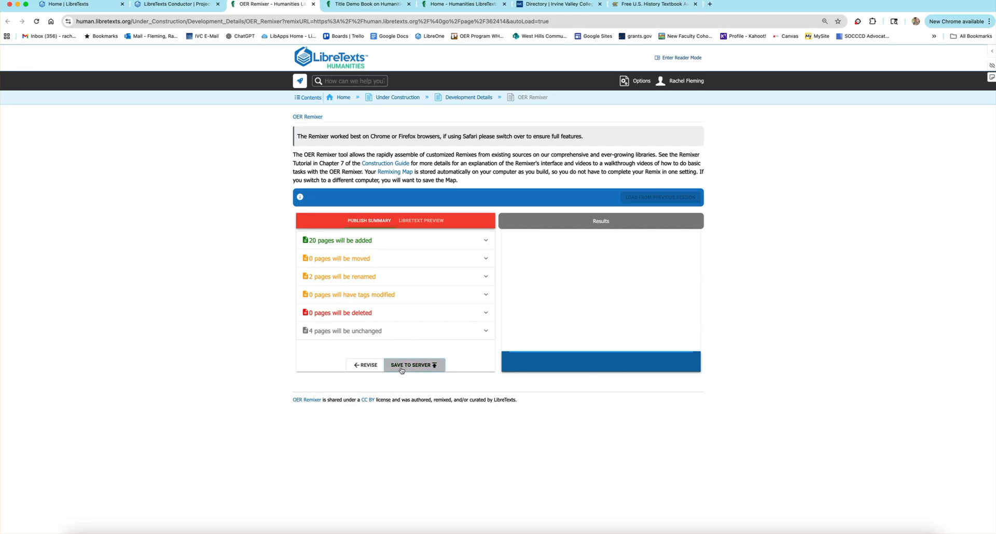
{"action": "left_click", "coordinate": [436, 359]}
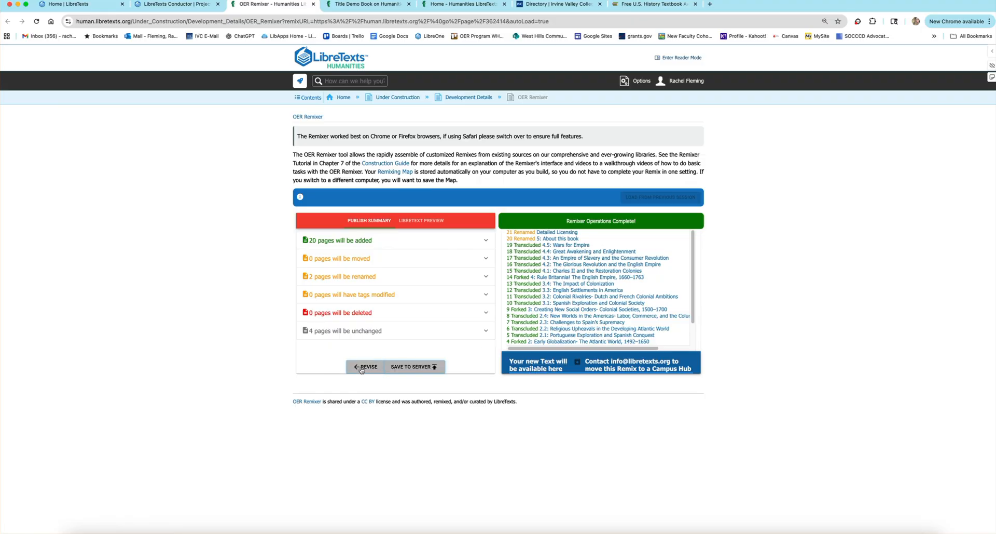
{"action": "left_click", "coordinate": [530, 367]}
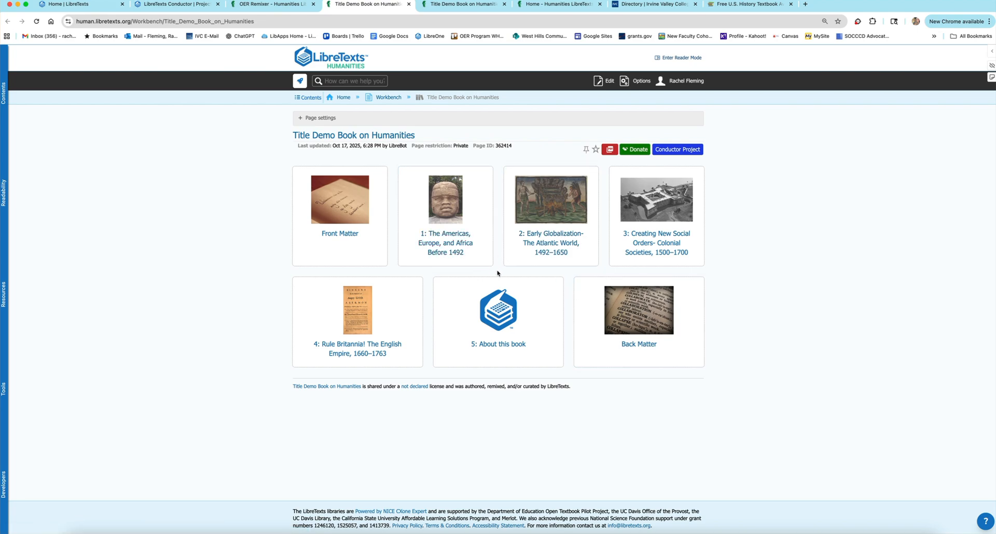
- Open section 1.2, "Europe on the Brink of Change", from the first chapter and look through its content
{"action": "left_click", "coordinate": [453, 246]}
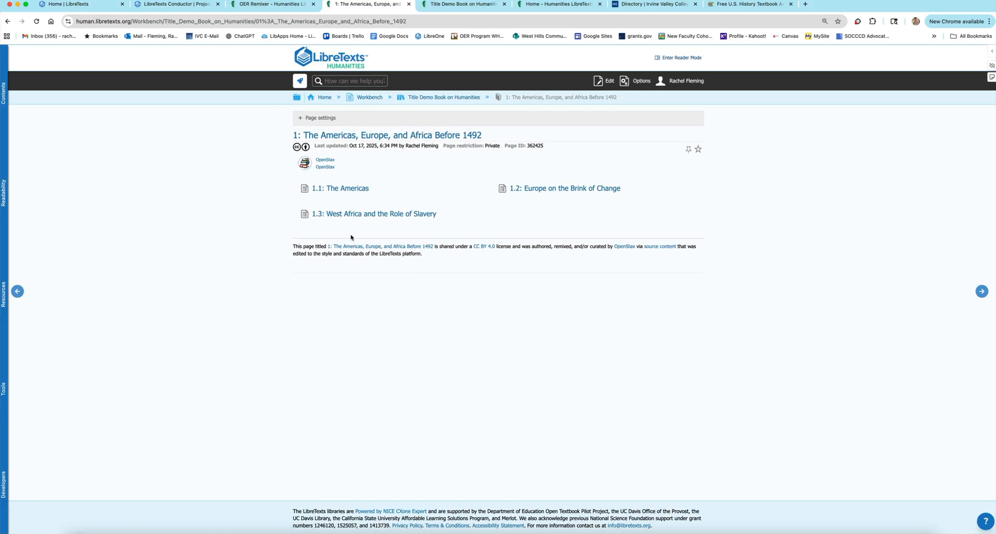
{"action": "left_click", "coordinate": [544, 192]}
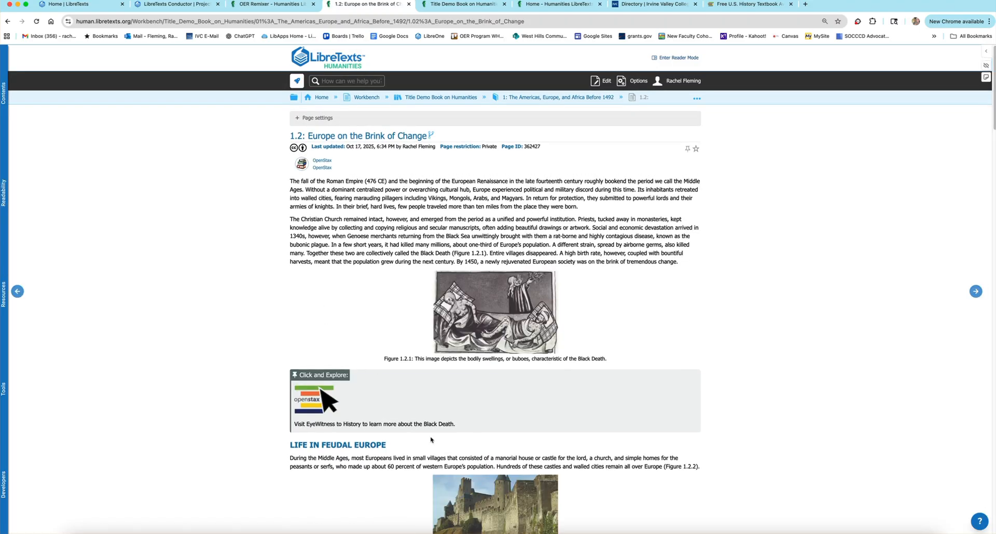
{"action": "scroll", "coordinate": [583, 378], "scroll_direction": "down", "scroll_amount": 20}
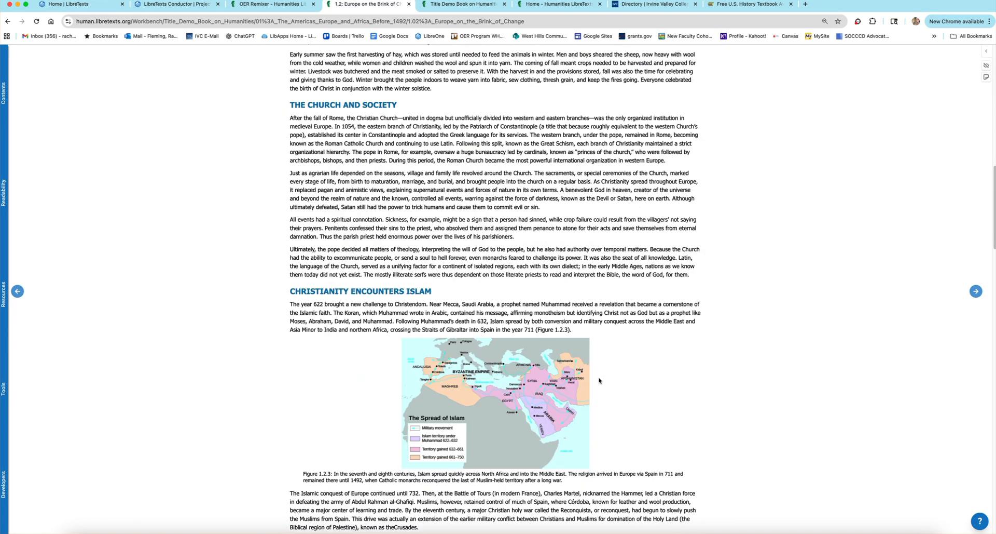
{"action": "scroll", "coordinate": [582, 371], "scroll_direction": "down", "scroll_amount": 20}
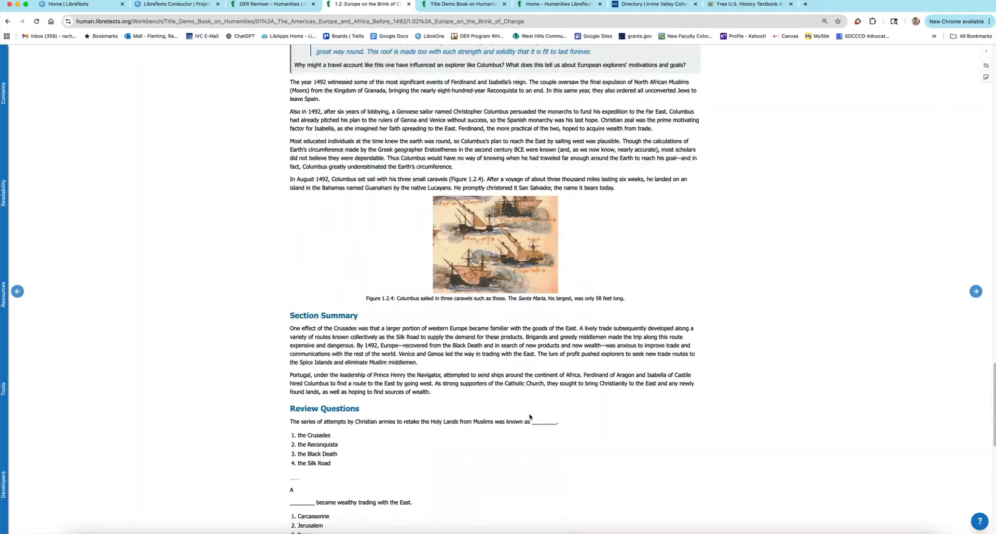
{"action": "scroll", "coordinate": [456, 335], "scroll_direction": "up", "scroll_amount": 20}
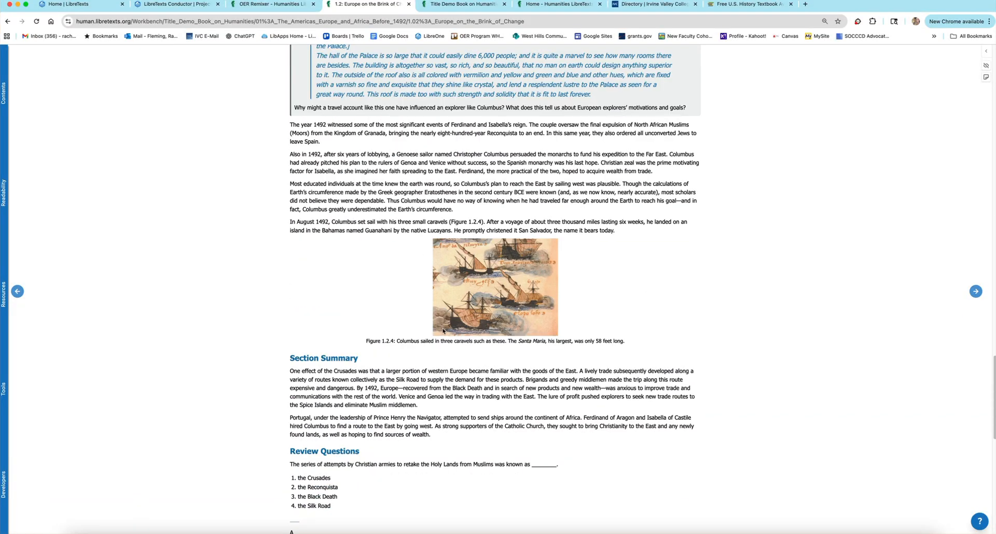
{"action": "scroll", "coordinate": [440, 330], "scroll_direction": "up", "scroll_amount": 20}
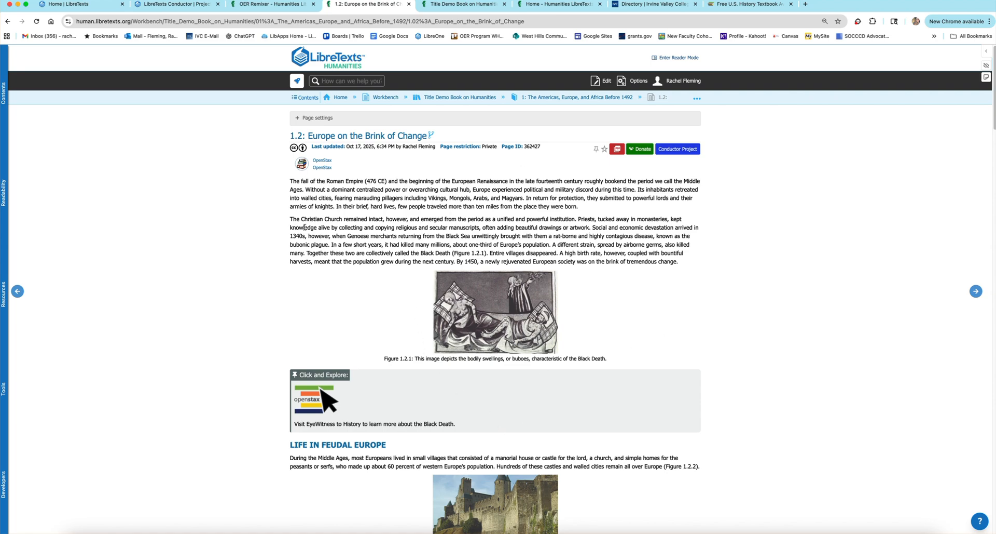
- Open section 1.2 for editing to inspect its content reuse block, and cancel the edit
{"action": "left_click", "coordinate": [608, 82]}
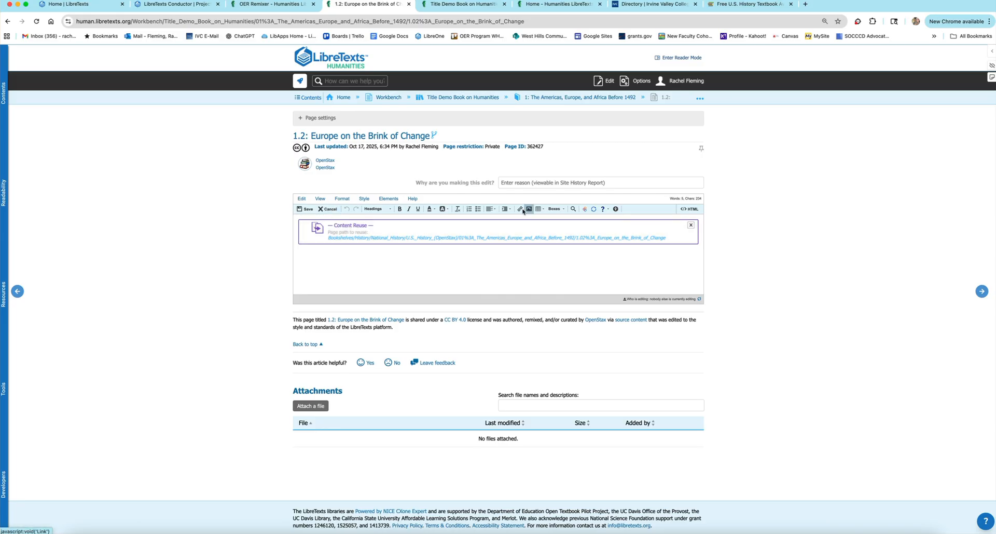
{"action": "left_click", "coordinate": [327, 211]}
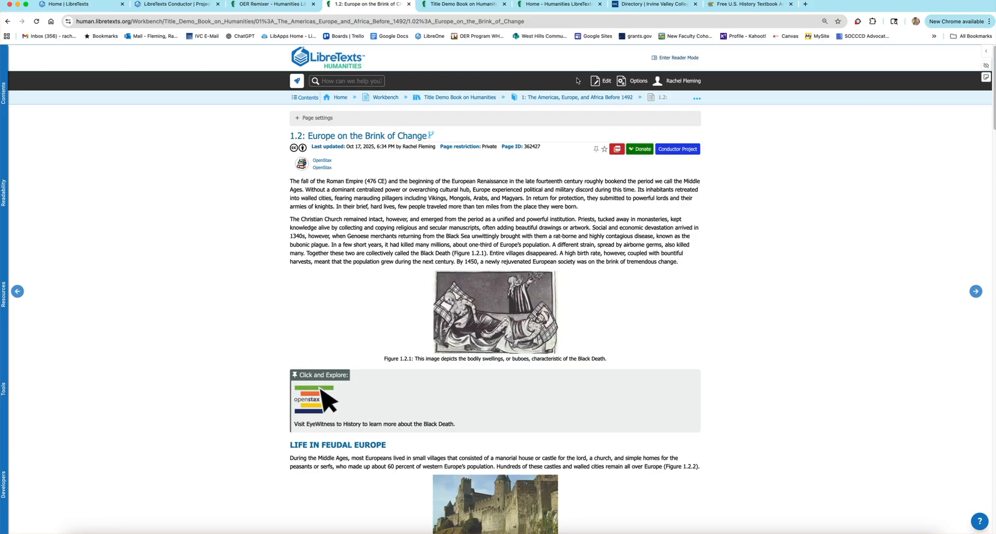
- Fork section 1.2 into editable content and open the forked page for editing
{"action": "left_click", "coordinate": [430, 136]}
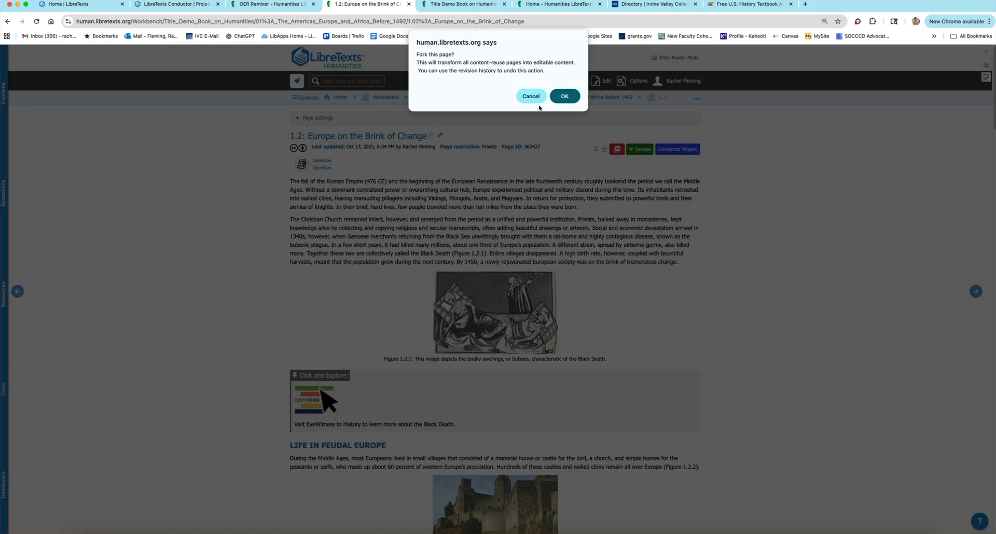
{"action": "left_click", "coordinate": [564, 97]}
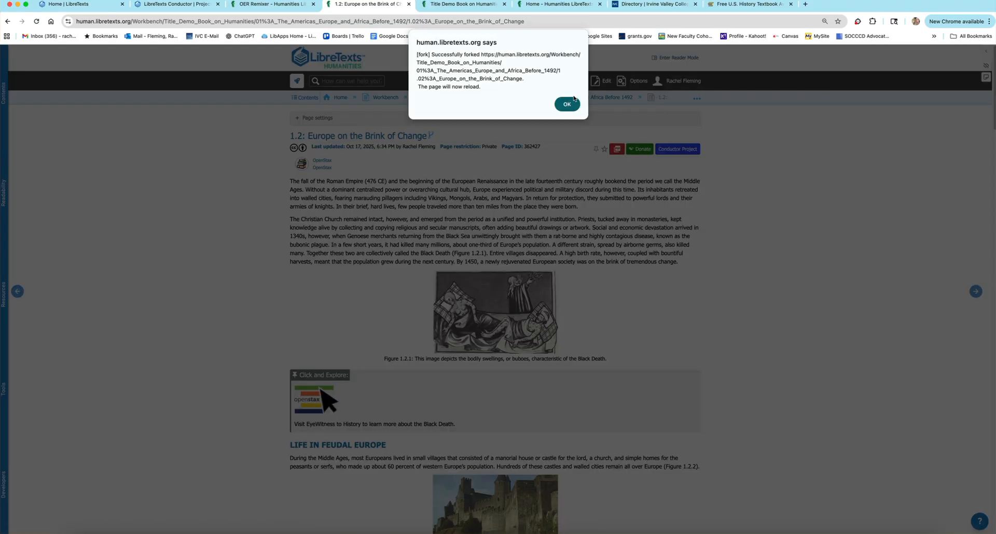
{"action": "left_click", "coordinate": [567, 103]}
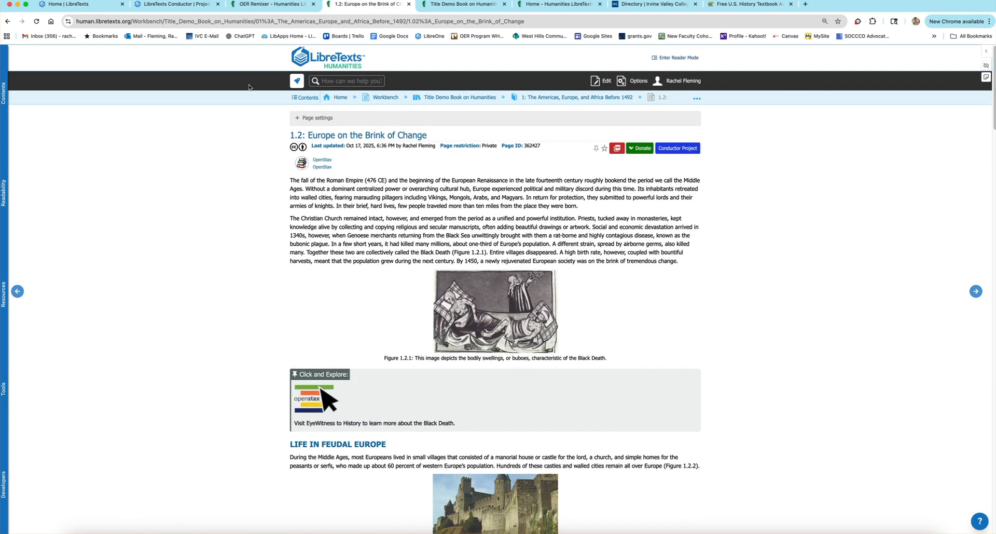
{"action": "left_click", "coordinate": [594, 81]}
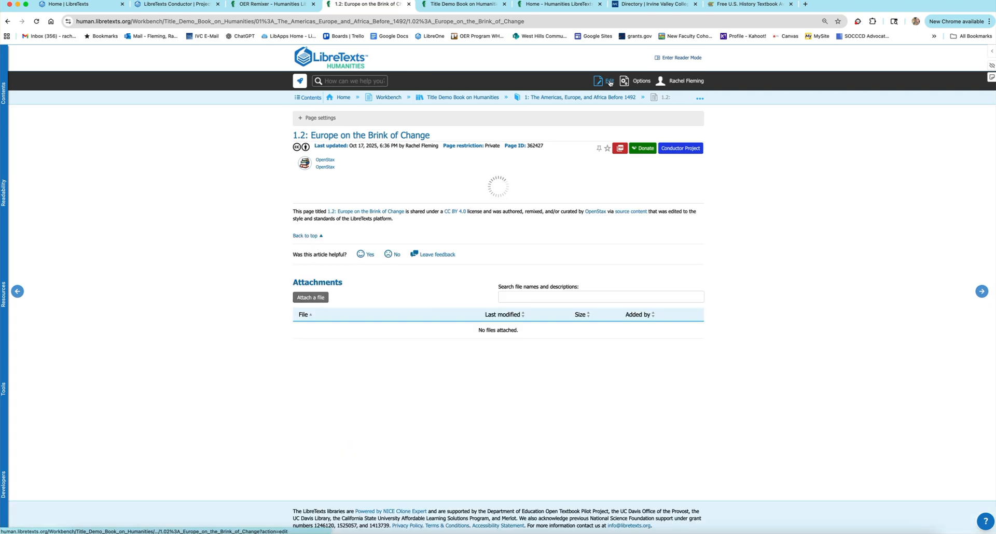
- Look through the forked section 1.2 in the editor, including its body text, review questions and glossary
{"action": "scroll", "coordinate": [508, 270], "scroll_direction": "down", "scroll_amount": 5}
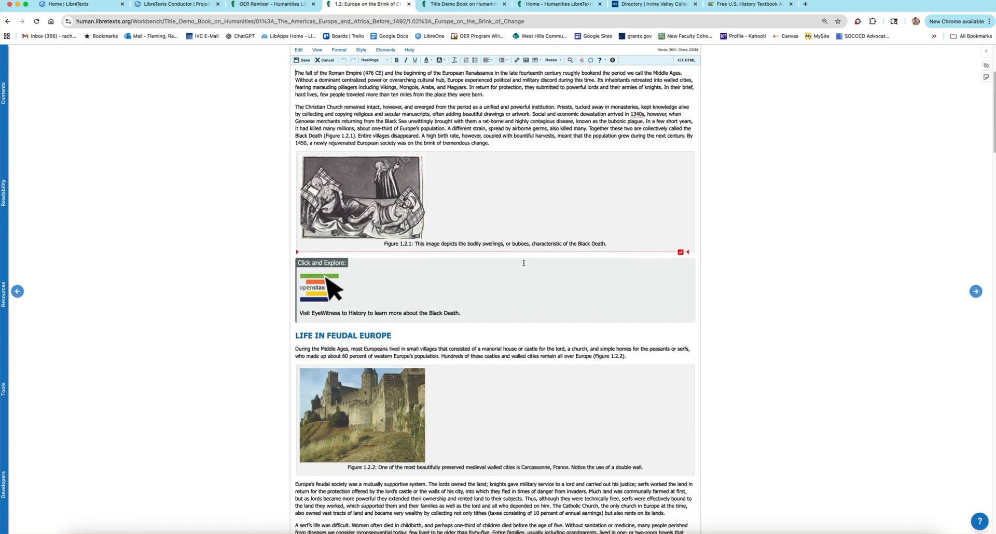
{"action": "scroll", "coordinate": [497, 323], "scroll_direction": "down", "scroll_amount": 8}
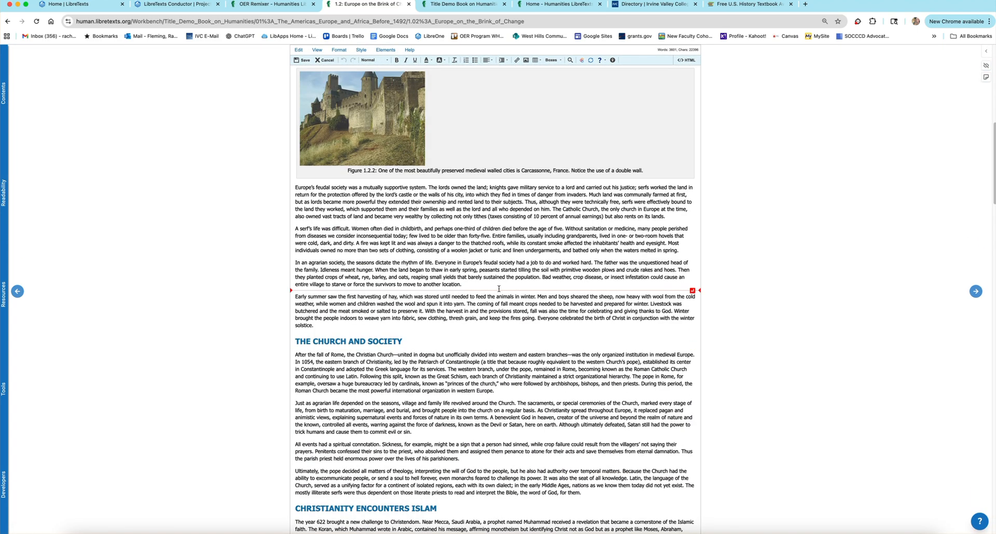
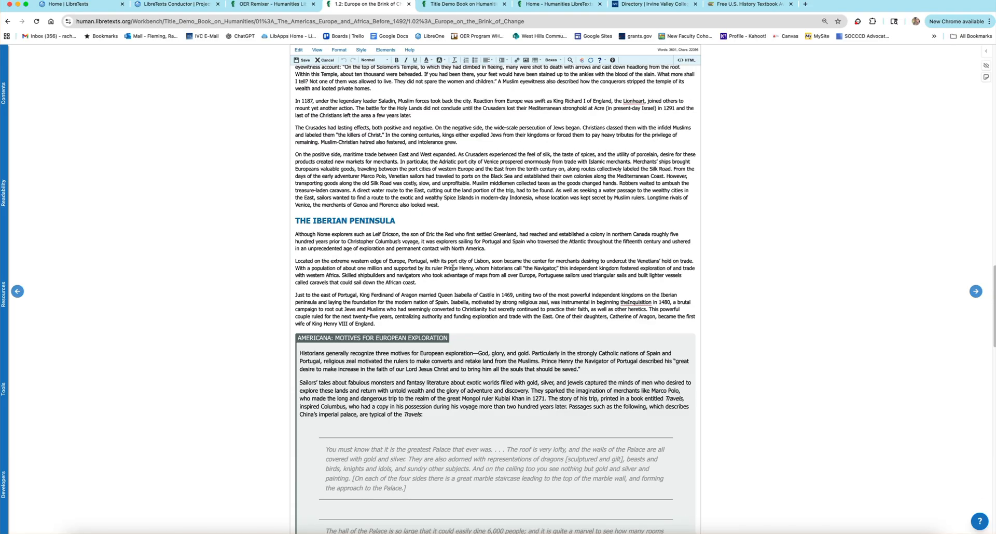
{"action": "scroll", "coordinate": [473, 272], "scroll_direction": "down", "scroll_amount": 20}
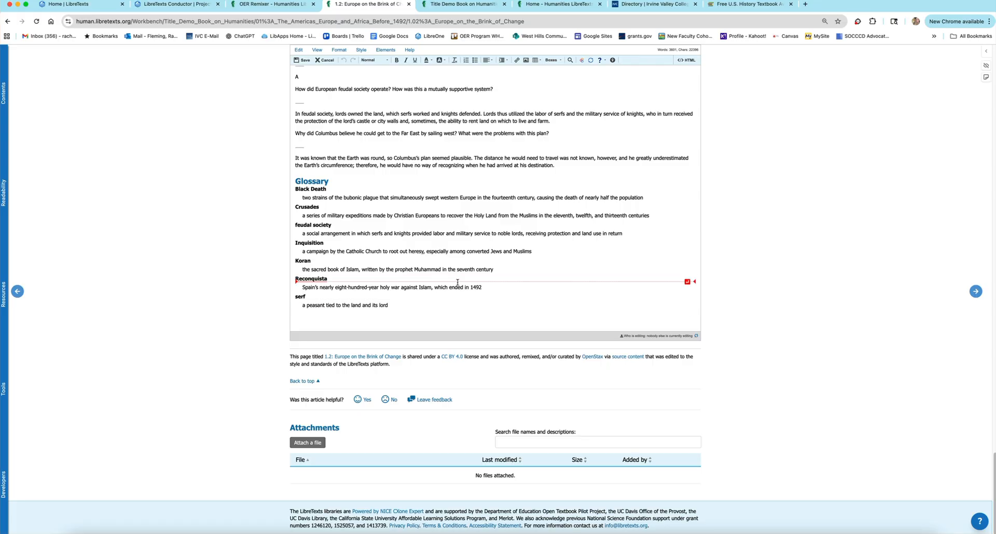
{"action": "scroll", "coordinate": [434, 267], "scroll_direction": "up", "scroll_amount": 6}
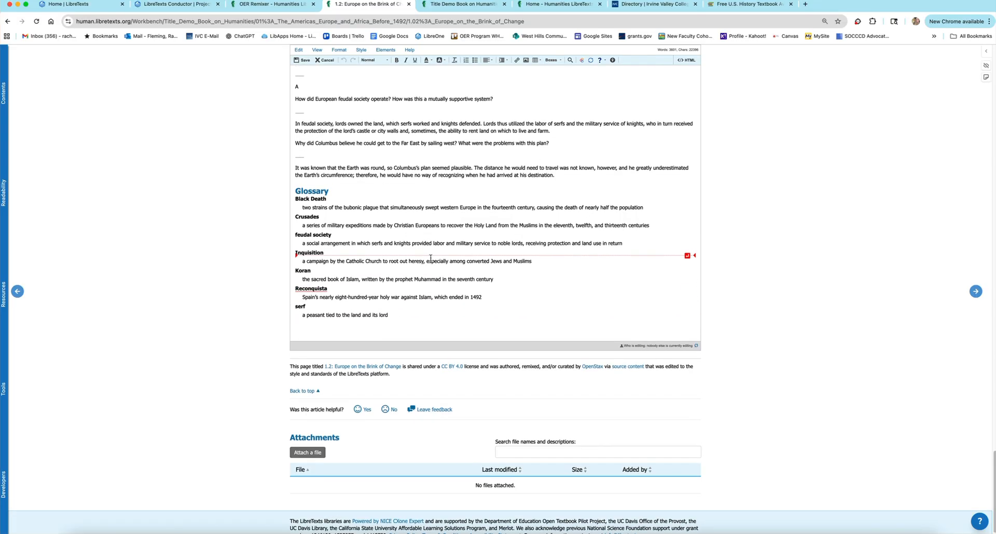
{"action": "scroll", "coordinate": [429, 287], "scroll_direction": "up", "scroll_amount": 1}
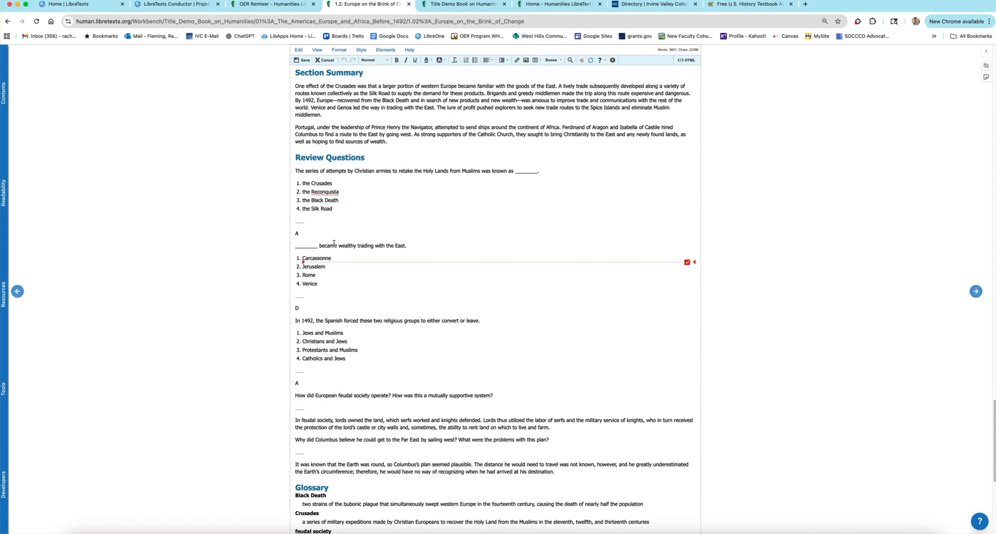
{"action": "left_click", "coordinate": [324, 193]}
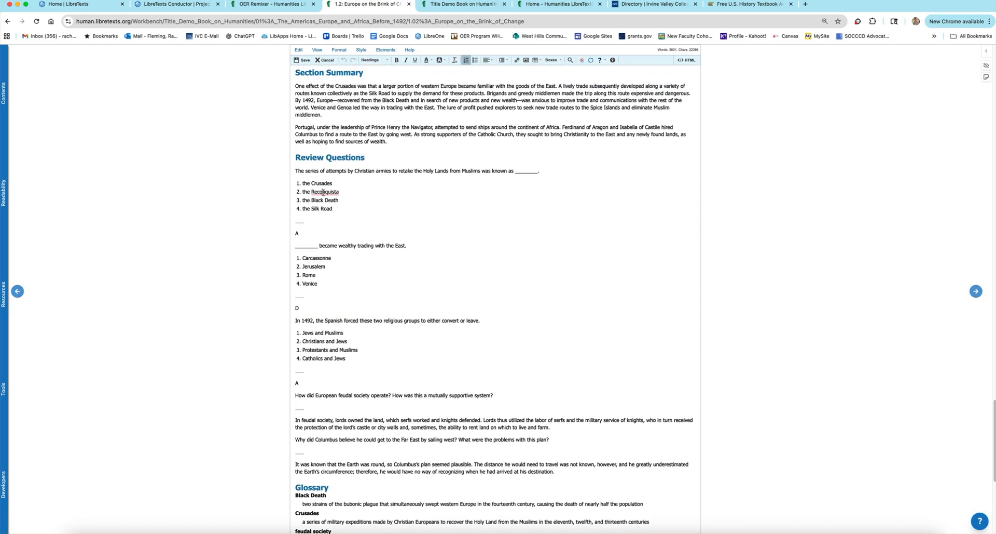
{"action": "left_click", "coordinate": [412, 135]}
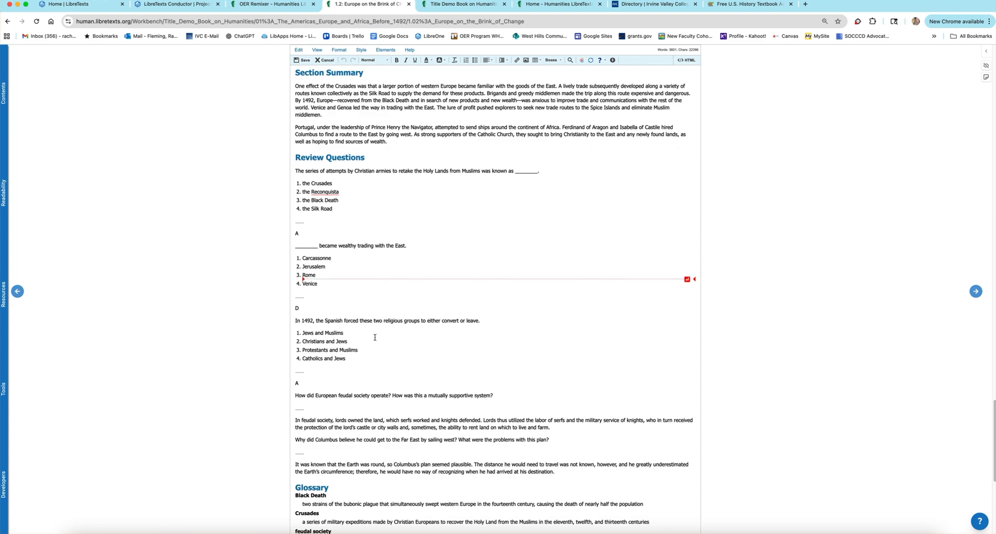
{"action": "scroll", "coordinate": [384, 363], "scroll_direction": "down", "scroll_amount": 5}
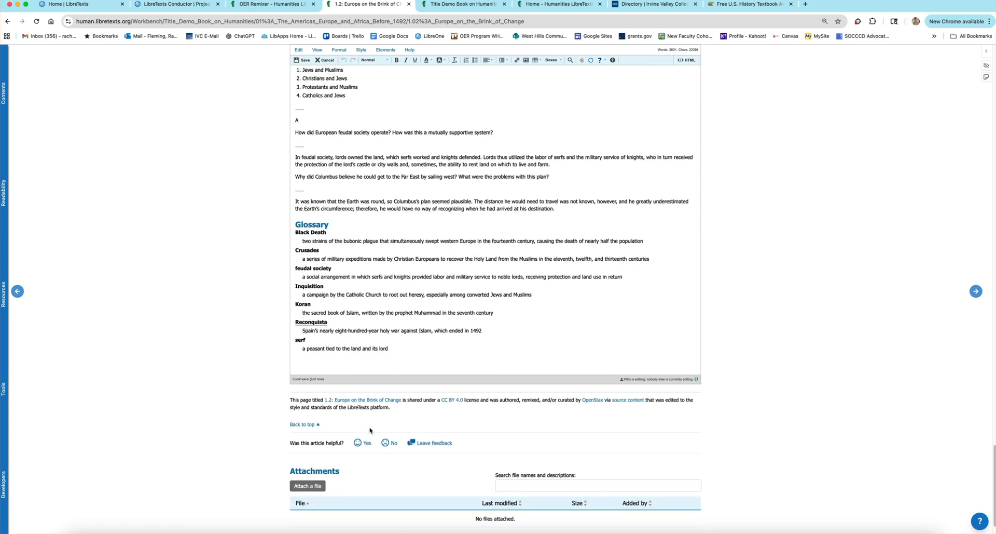
{"action": "scroll", "coordinate": [361, 311], "scroll_direction": "up", "scroll_amount": 15}
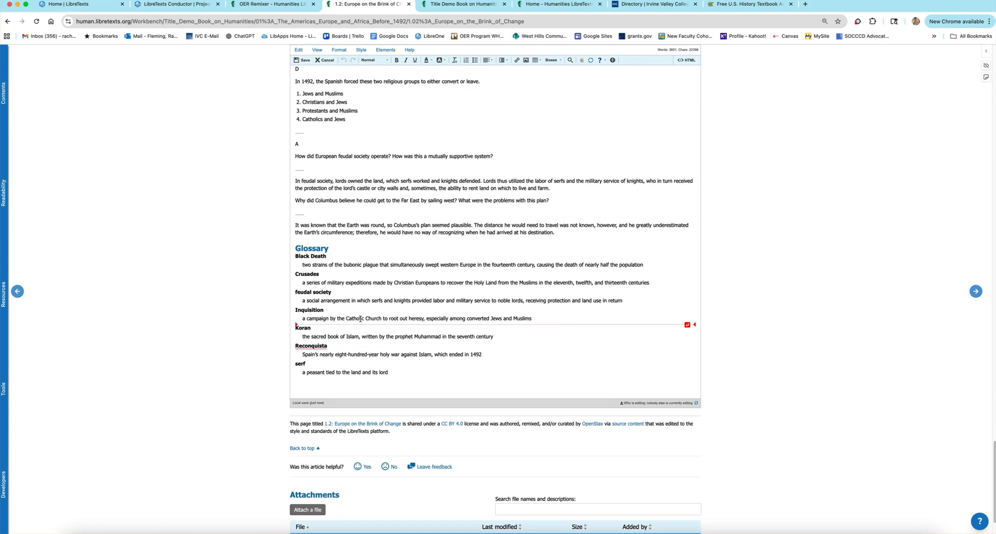
{"action": "scroll", "coordinate": [355, 286], "scroll_direction": "up", "scroll_amount": 1}
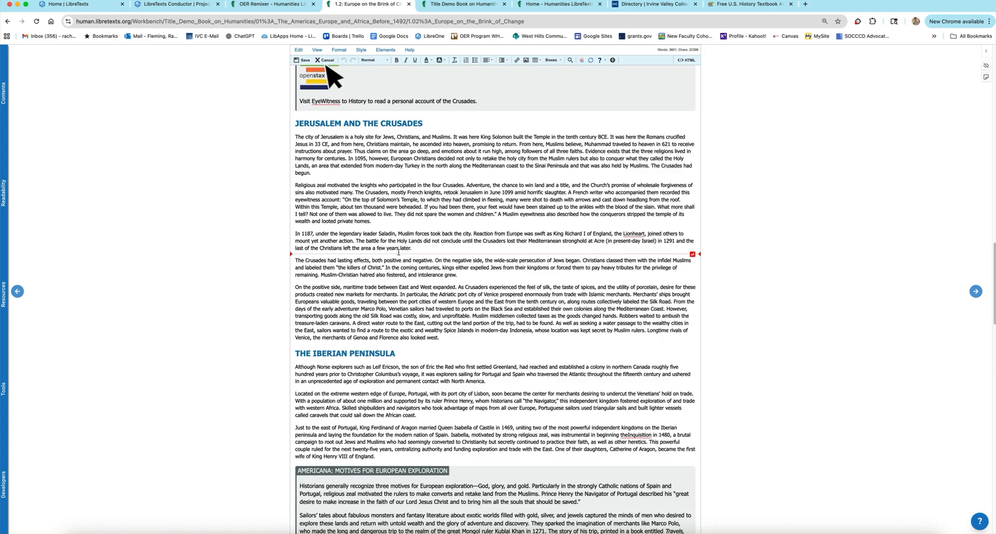
- Add a paragraph of random filler letters after the Crusades paragraph ending "wealth and looted private homes", and save the page
{"action": "left_click", "coordinate": [413, 225]}
{"action": "key", "text": "Return"}
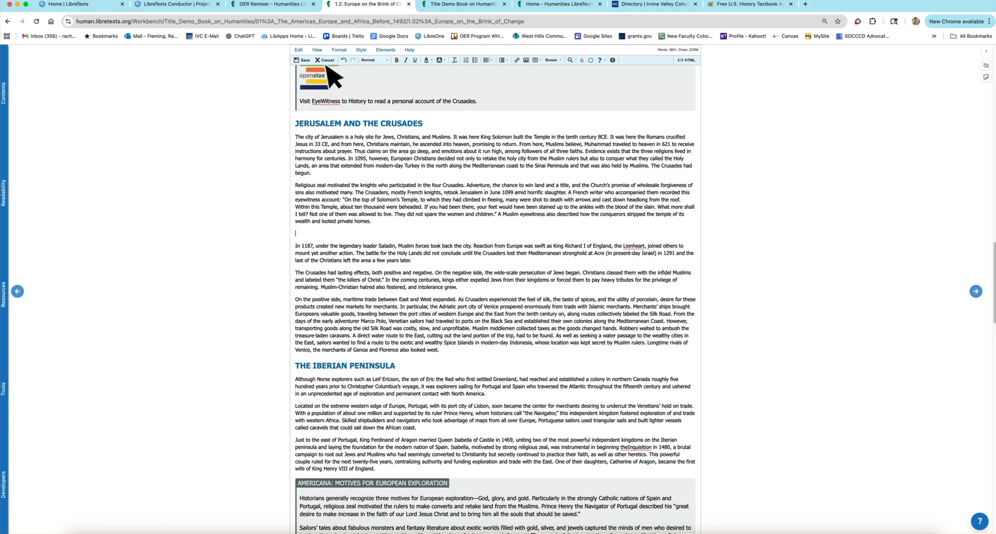
{"action": "type", "text": "skjadhkasjhdkjas'aakjsdhakjshd'aksjhdakjshdkajshdkj"}
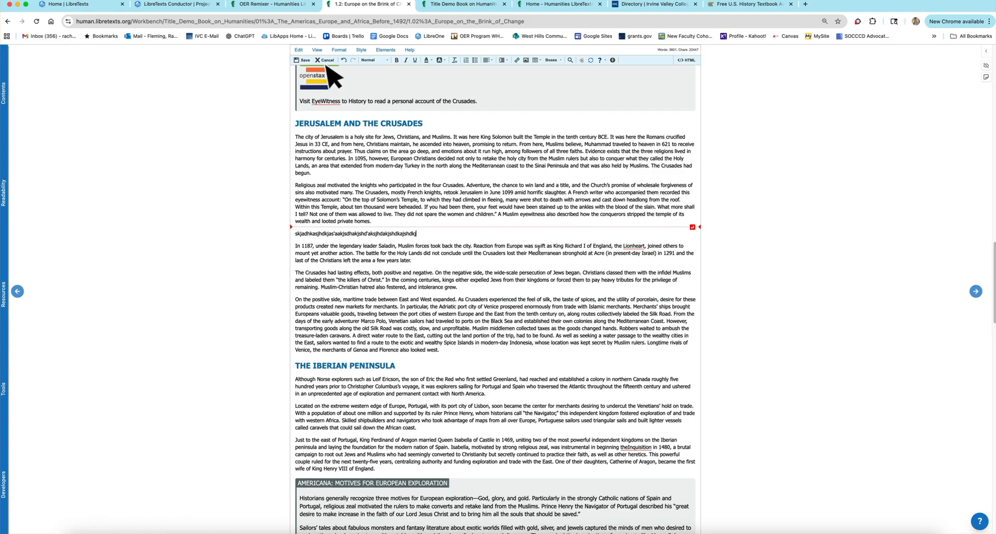
{"action": "scroll", "coordinate": [217, 218], "scroll_direction": "up", "scroll_amount": 10}
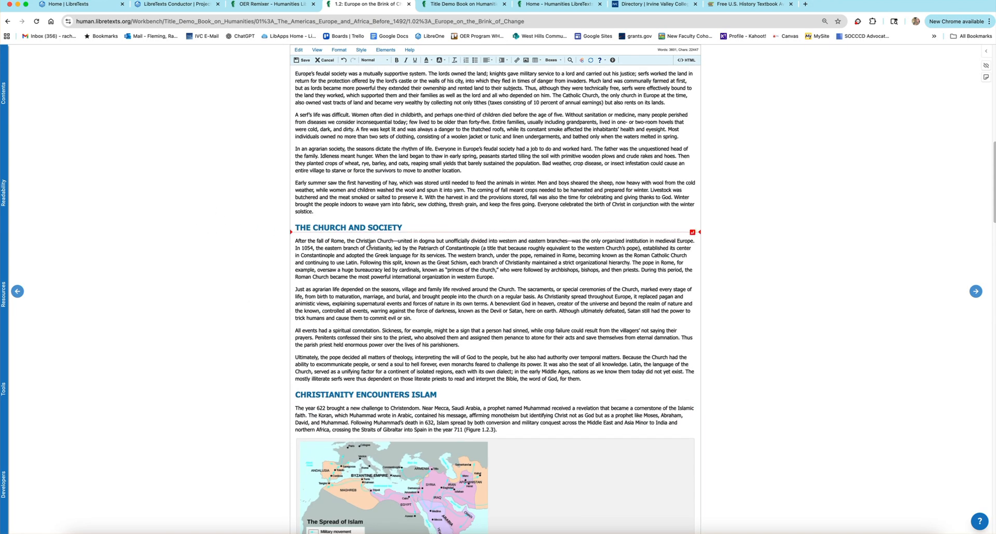
{"action": "scroll", "coordinate": [363, 155], "scroll_direction": "up", "scroll_amount": 2}
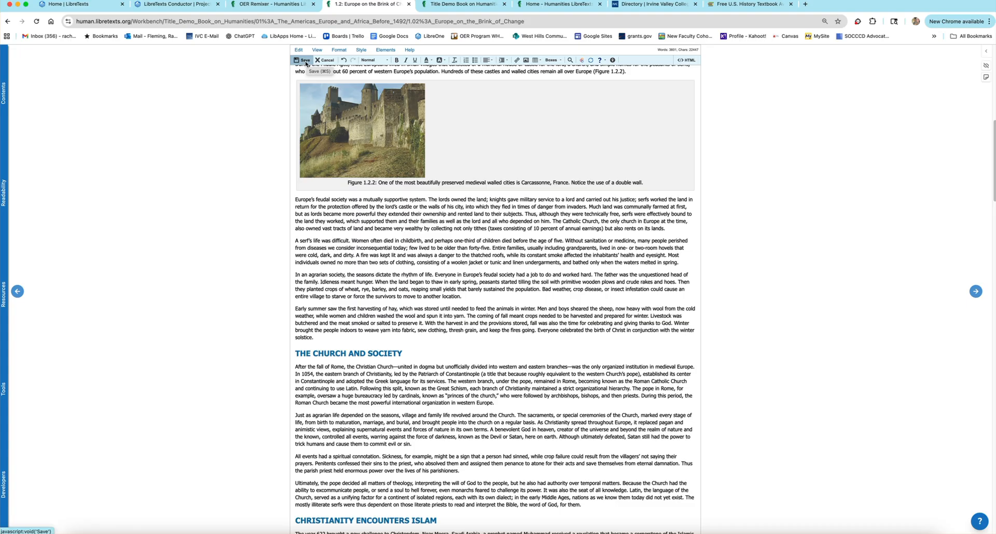
{"action": "left_click", "coordinate": [304, 60]}
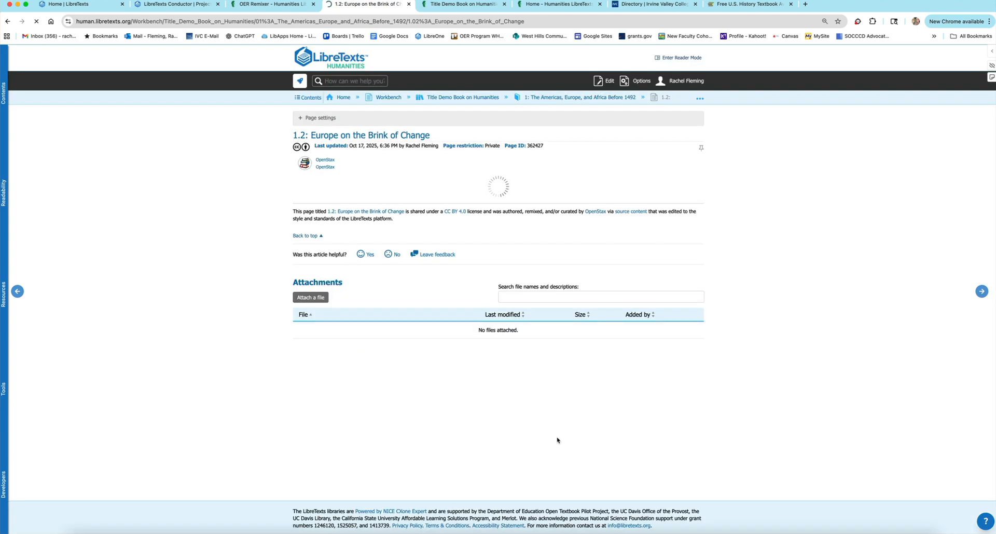
- Look through the saved section 1.2 page down to its glossary and back to its beginning
{"action": "scroll", "coordinate": [507, 387], "scroll_direction": "down", "scroll_amount": 20}
{"action": "scroll", "coordinate": [509, 388], "scroll_direction": "down", "scroll_amount": 20}
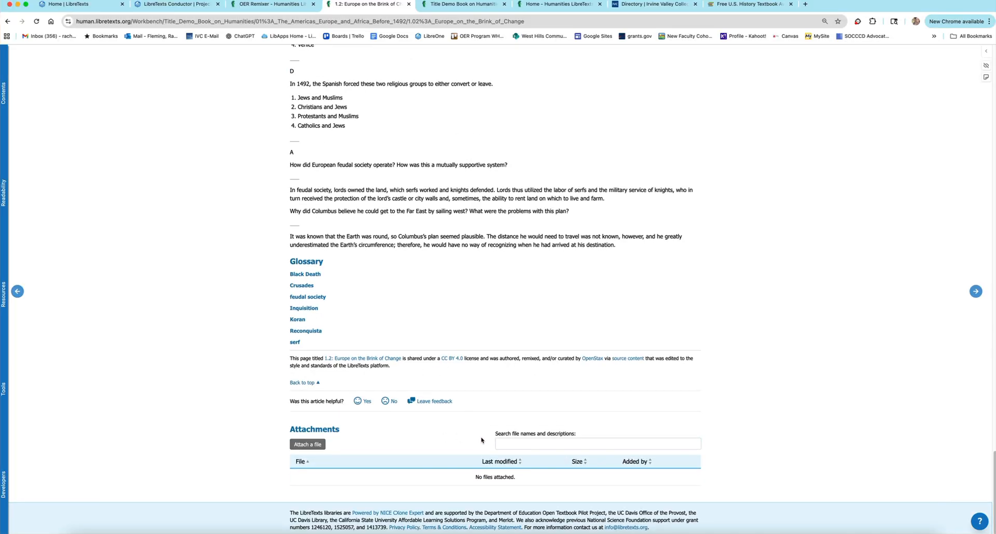
{"action": "scroll", "coordinate": [480, 437], "scroll_direction": "up", "scroll_amount": 15}
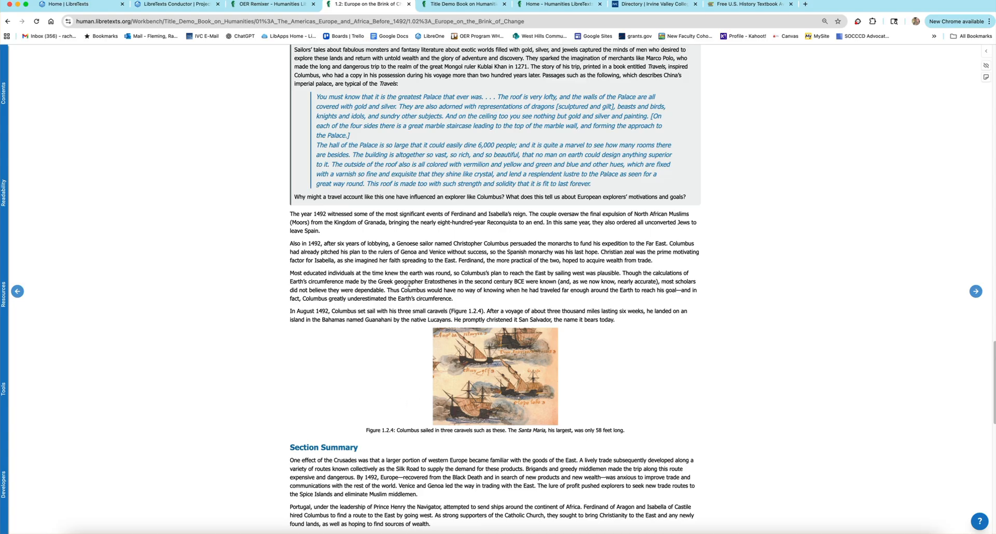
{"action": "scroll", "coordinate": [427, 368], "scroll_direction": "up", "scroll_amount": 20}
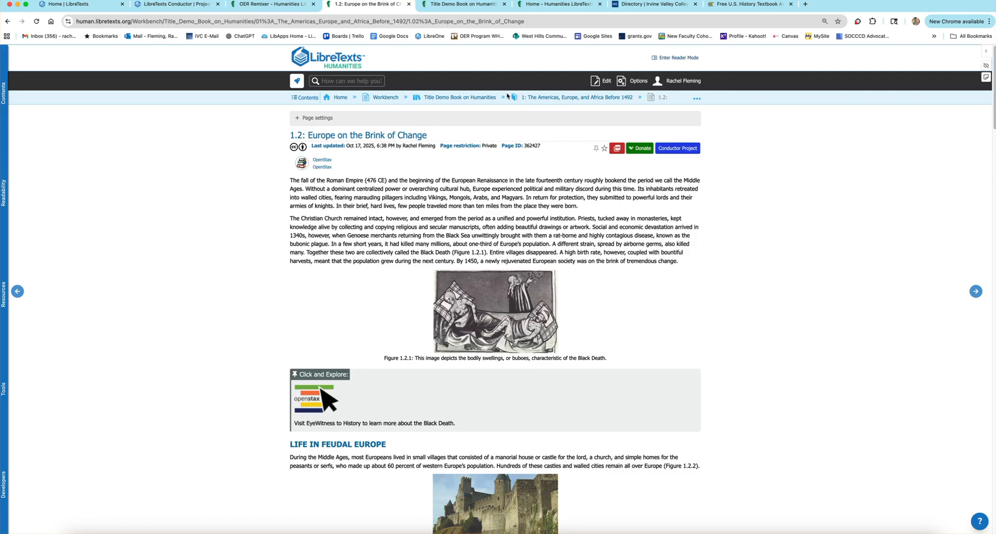
- Go on to section 1.3, "West Africa and the Role of Slavery", and look through its text, review questions and glossary
{"action": "left_click", "coordinate": [977, 291]}
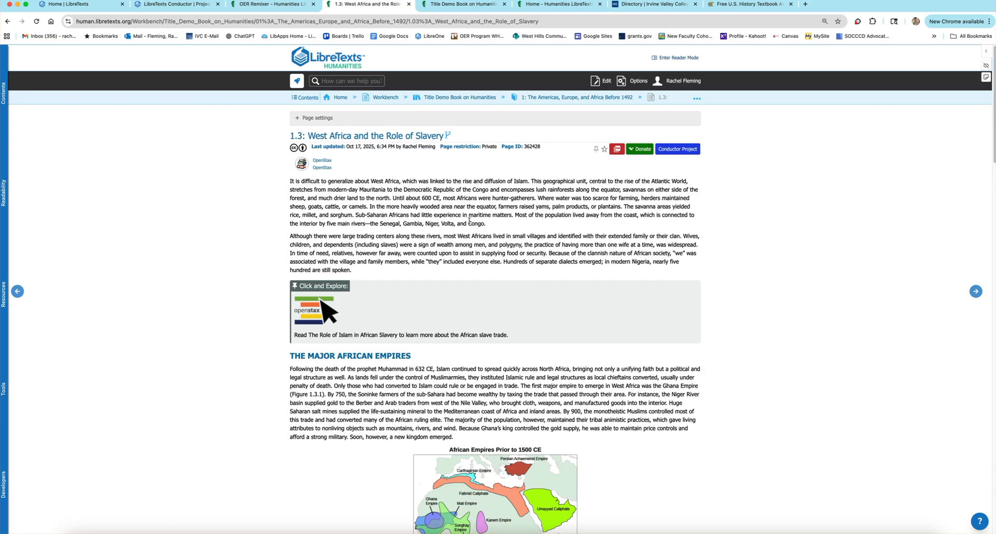
{"action": "scroll", "coordinate": [470, 221], "scroll_direction": "down", "scroll_amount": 9}
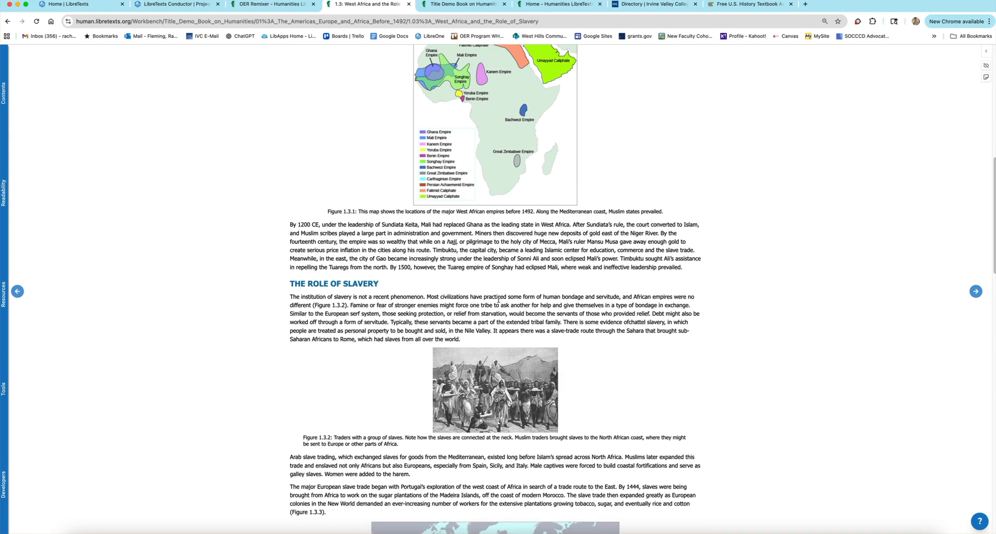
{"action": "scroll", "coordinate": [498, 299], "scroll_direction": "down", "scroll_amount": 5}
{"action": "scroll", "coordinate": [559, 290], "scroll_direction": "down", "scroll_amount": 8}
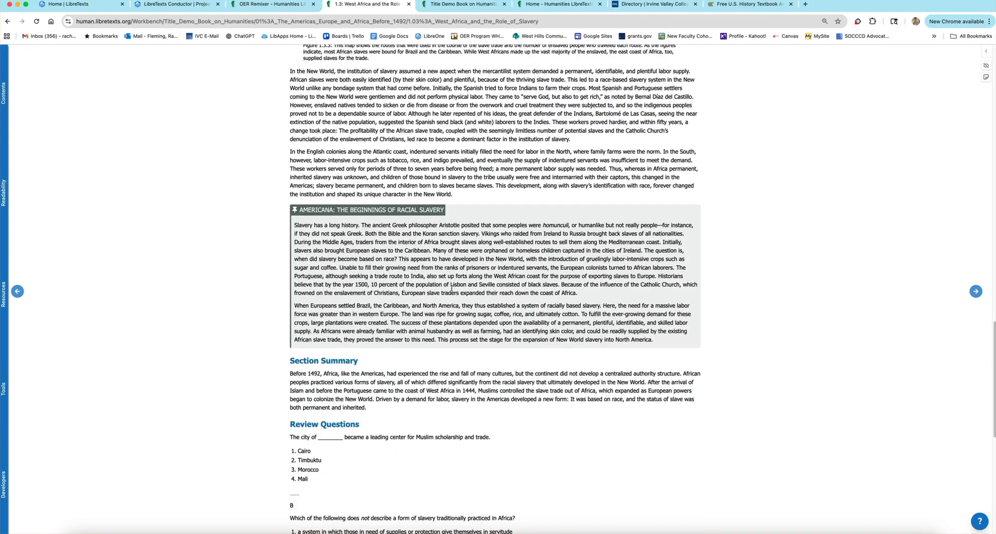
{"action": "scroll", "coordinate": [374, 221], "scroll_direction": "down", "scroll_amount": 2}
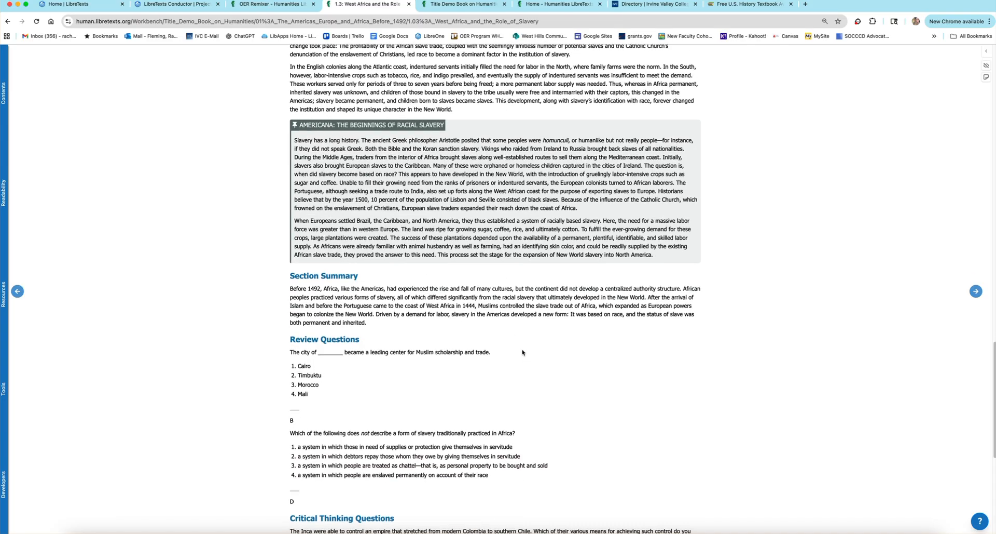
{"action": "scroll", "coordinate": [391, 385], "scroll_direction": "down", "scroll_amount": 1}
{"action": "scroll", "coordinate": [390, 384], "scroll_direction": "down", "scroll_amount": 4}
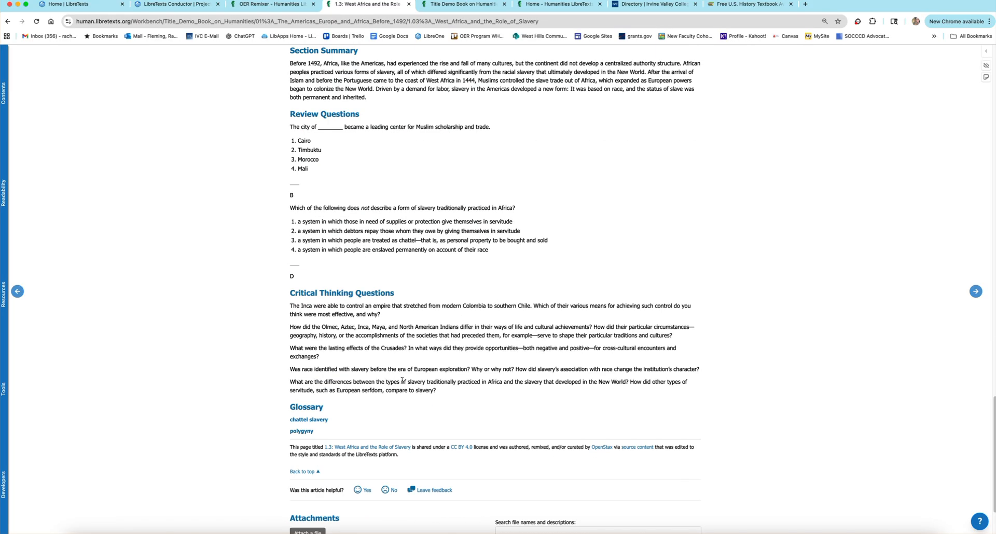
{"action": "scroll", "coordinate": [402, 380], "scroll_direction": "up", "scroll_amount": 15}
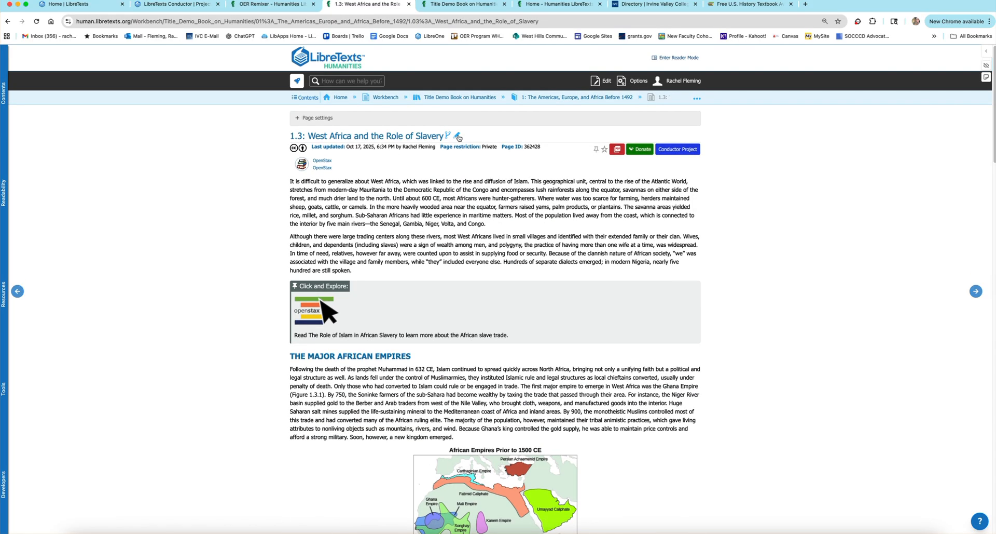
- Fork section 1.3 into editable content and save the forked page from the editor
{"action": "left_click", "coordinate": [448, 137]}
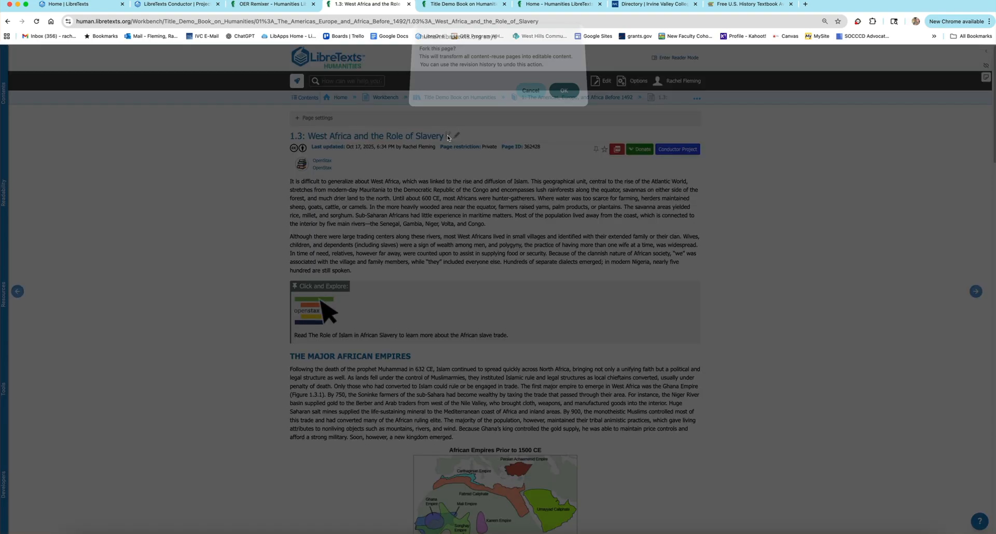
{"action": "left_click", "coordinate": [568, 97]}
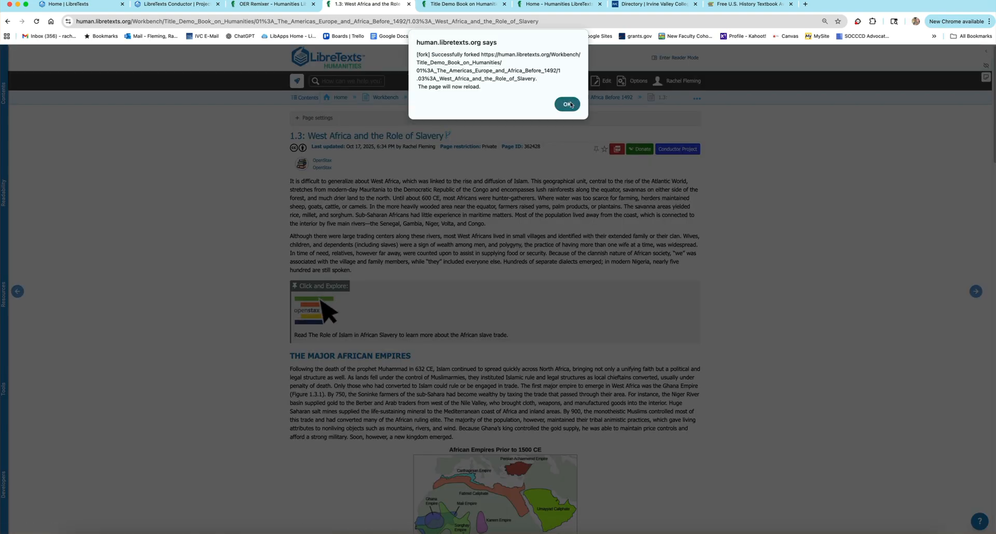
{"action": "left_click", "coordinate": [570, 102]}
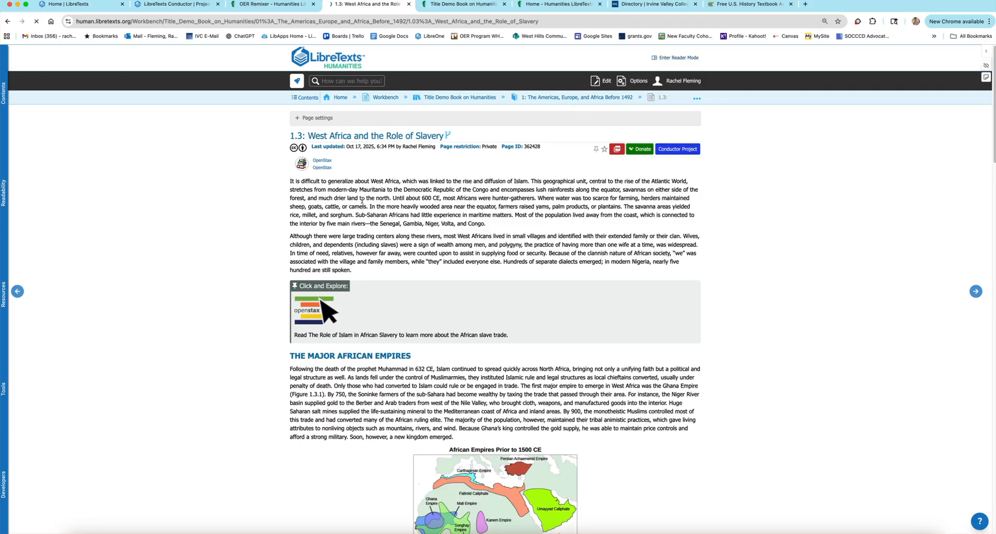
{"action": "left_click", "coordinate": [609, 82]}
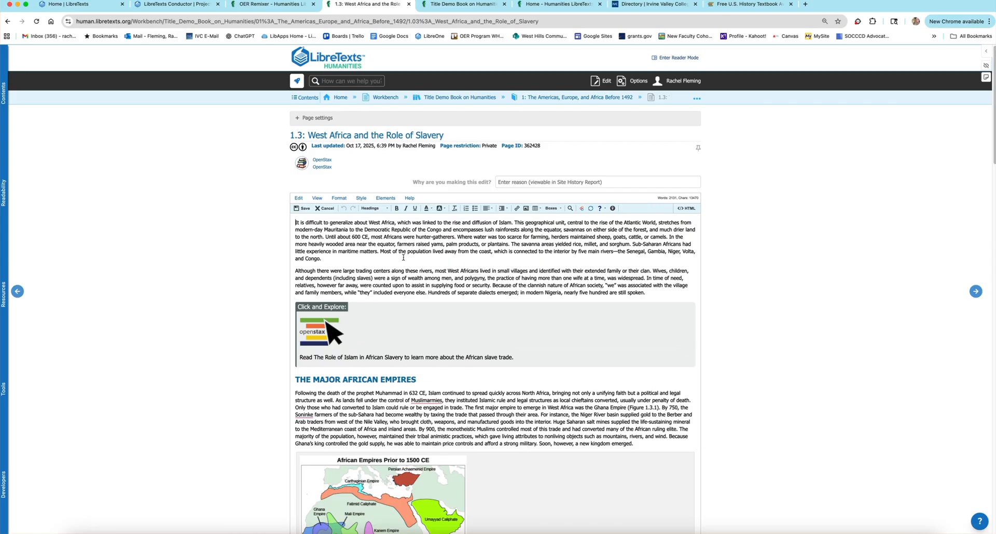
{"action": "left_click", "coordinate": [305, 209]}
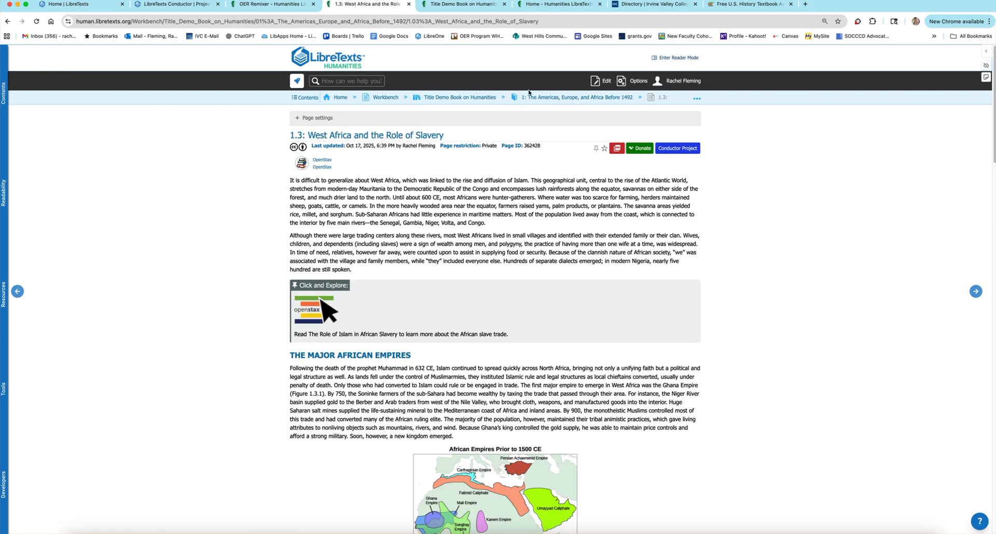
- Open chapter 5, "About this book", from the demo book's main page and go to its Conductor project page
{"action": "left_click", "coordinate": [461, 97]}
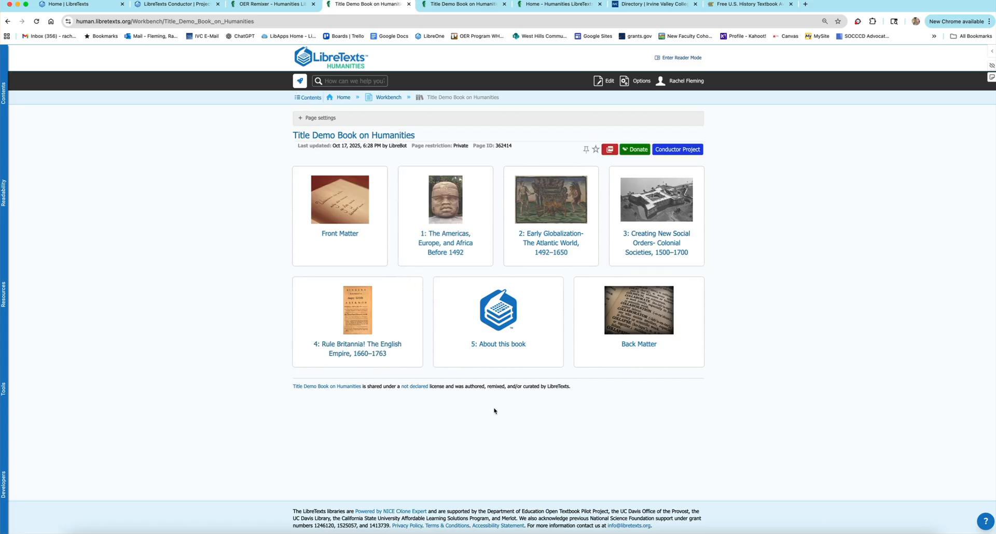
{"action": "left_click", "coordinate": [498, 320]}
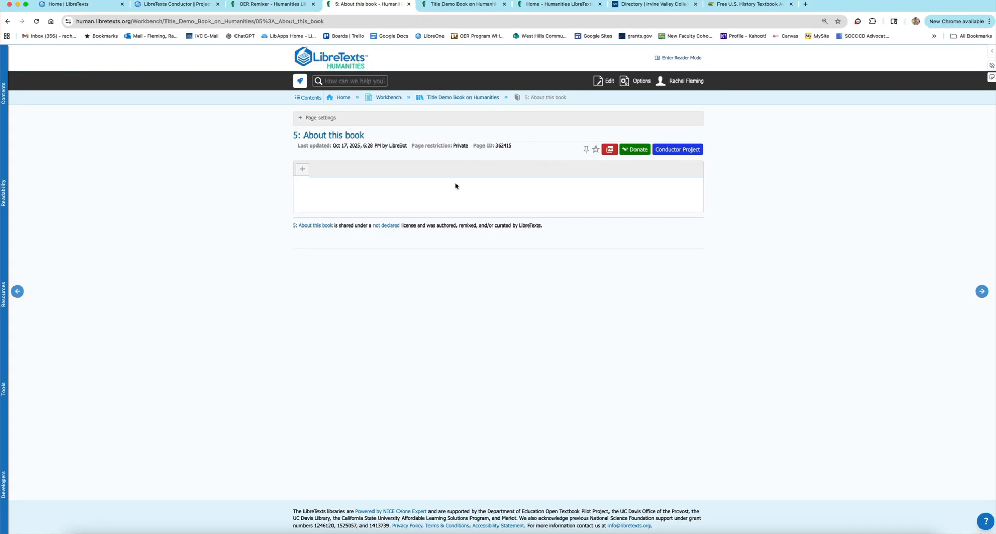
{"action": "left_click", "coordinate": [676, 150]}
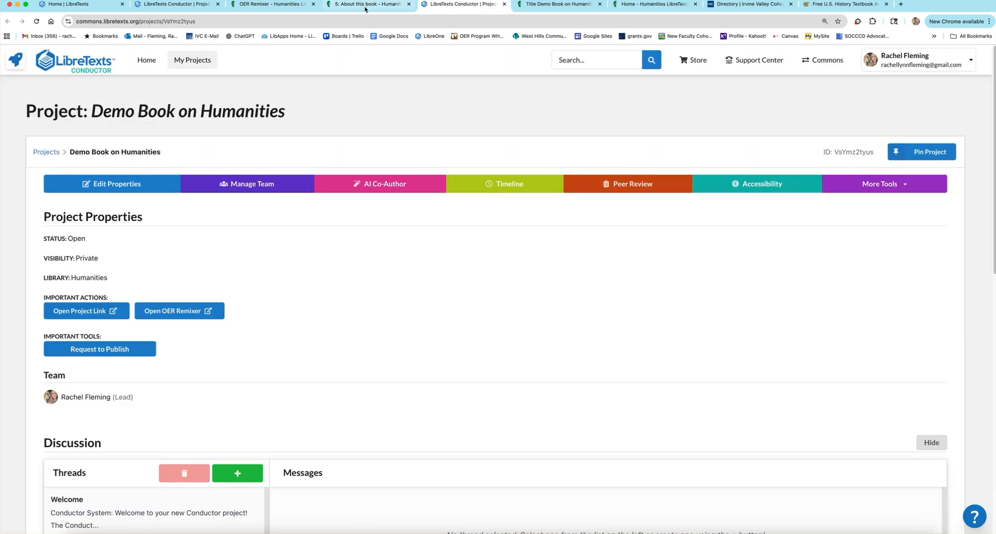
{"action": "left_click", "coordinate": [367, 5]}
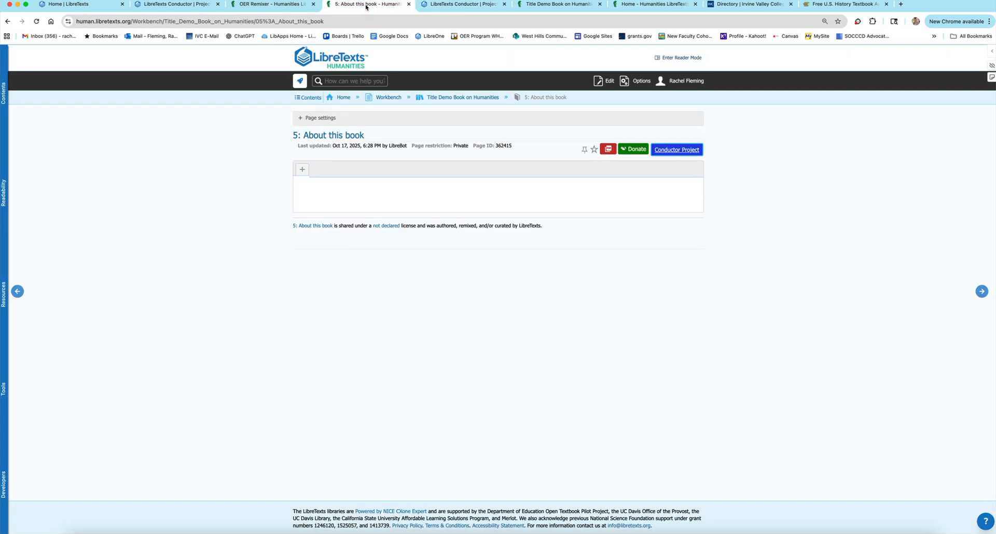
{"action": "left_click", "coordinate": [480, 9]}
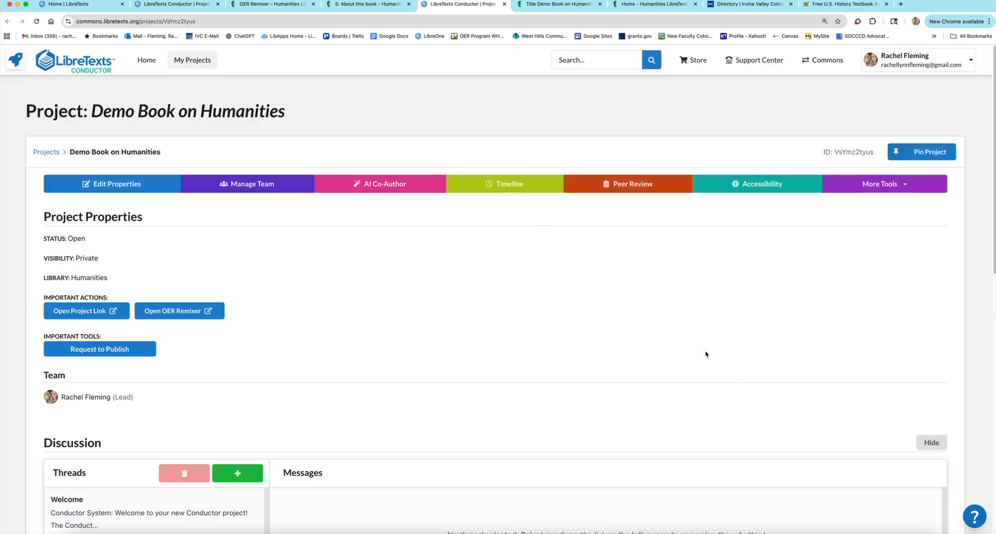
- Open the demo book in the OER Remixer and add two new pages at the end of chapter 1
{"action": "left_click", "coordinate": [182, 316]}
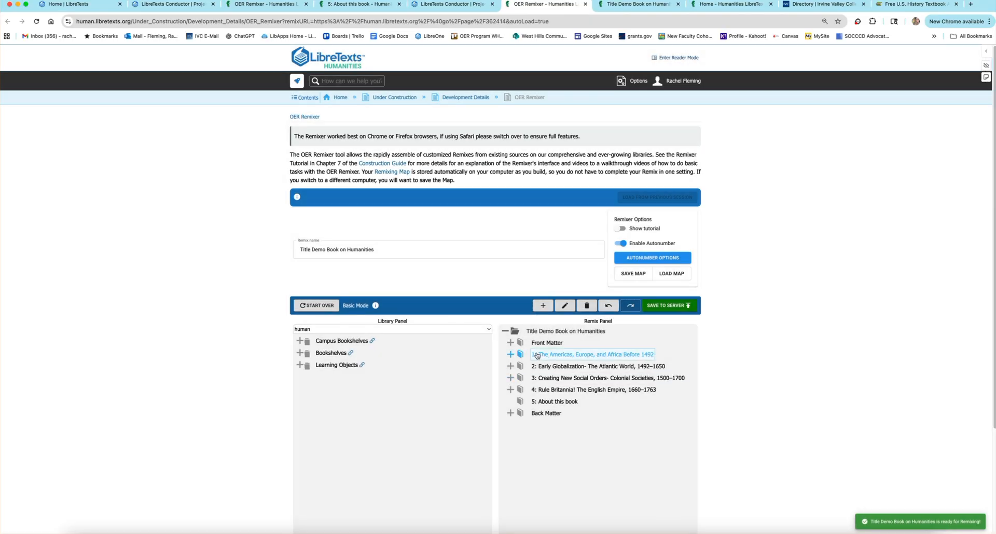
{"action": "left_click", "coordinate": [537, 355]}
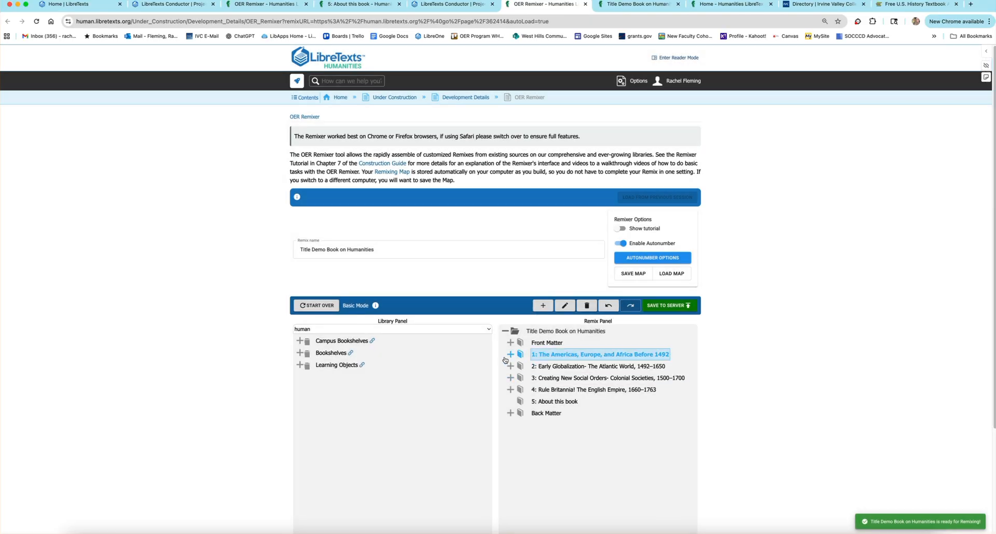
{"action": "left_click", "coordinate": [510, 354]}
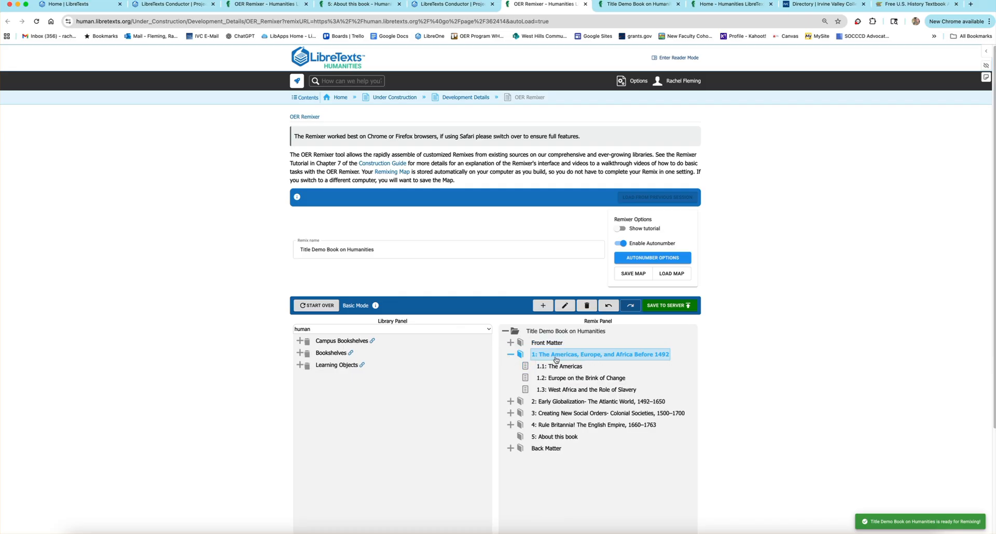
{"action": "left_click", "coordinate": [544, 306]}
{"action": "left_click", "coordinate": [544, 306]}
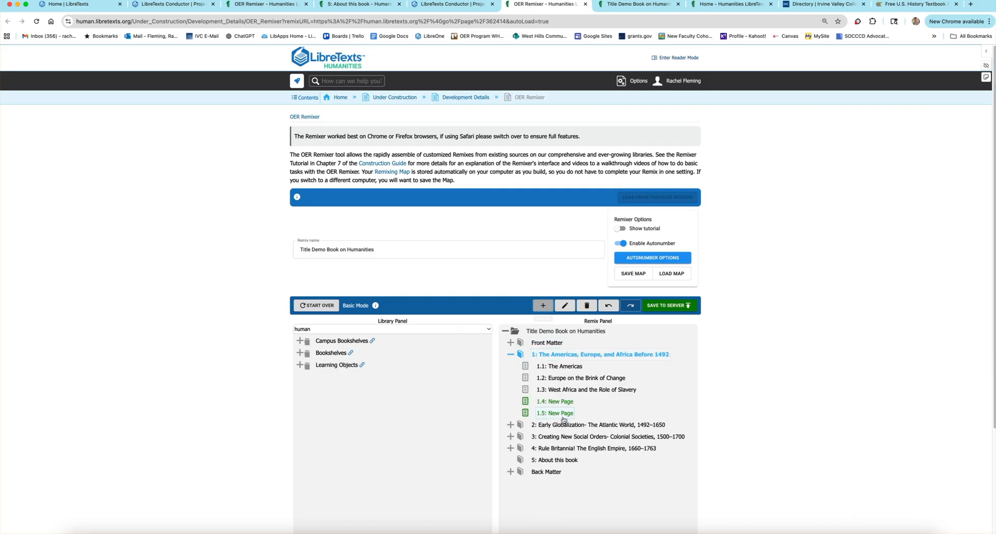
- Retitle new page 1.4 with the author's first name followed by "take" and save the page properties
{"action": "left_click", "coordinate": [556, 404]}
{"action": "double_click", "coordinate": [556, 404]}
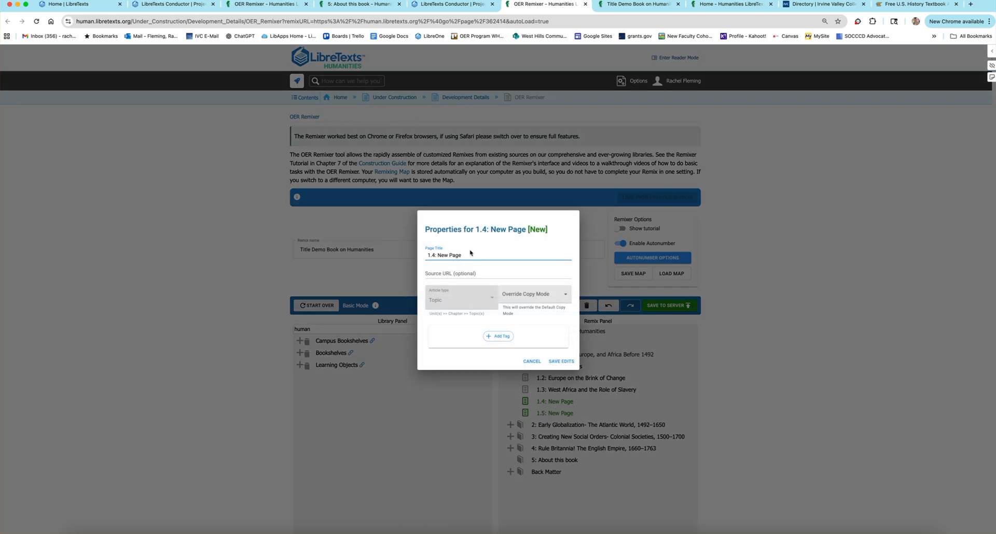
{"action": "left_click_drag", "start_coordinate": [464, 255], "coordinate": [439, 255]}
{"action": "type", "text": "RAchels take"}
{"action": "left_click", "coordinate": [438, 255]}
{"action": "key", "text": "BackSpace"}
{"action": "type", "text": "a"}
{"action": "left_click", "coordinate": [560, 361]}
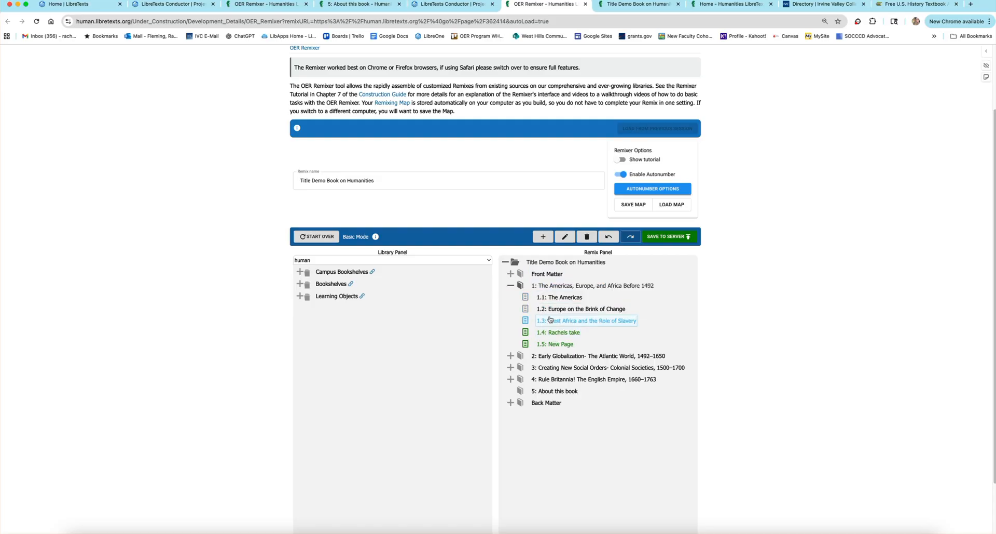
- Delete chapter 5, "About this book", from the remix and save the revised book to the server
{"action": "left_click", "coordinate": [545, 393]}
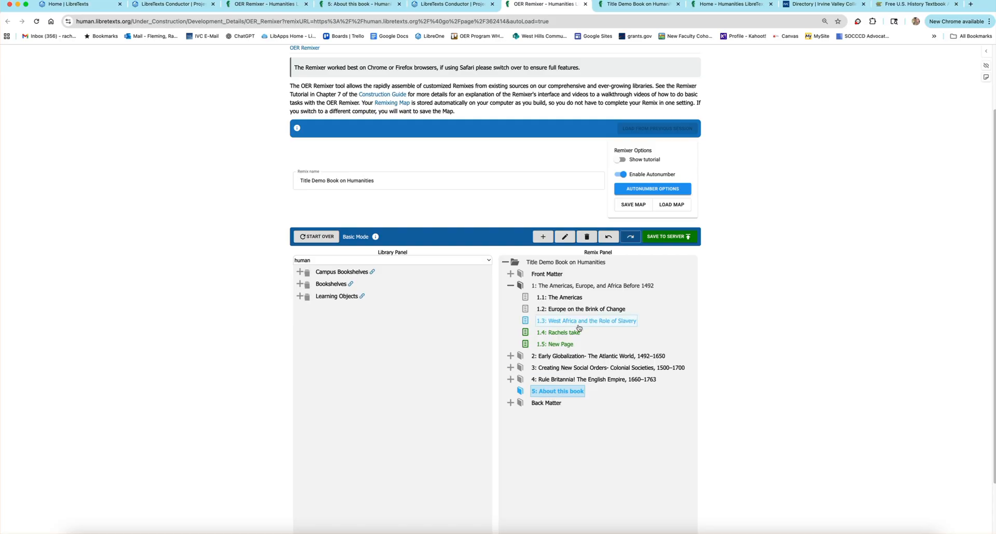
{"action": "left_click", "coordinate": [584, 237]}
{"action": "scroll", "coordinate": [570, 312], "scroll_direction": "down", "scroll_amount": 1}
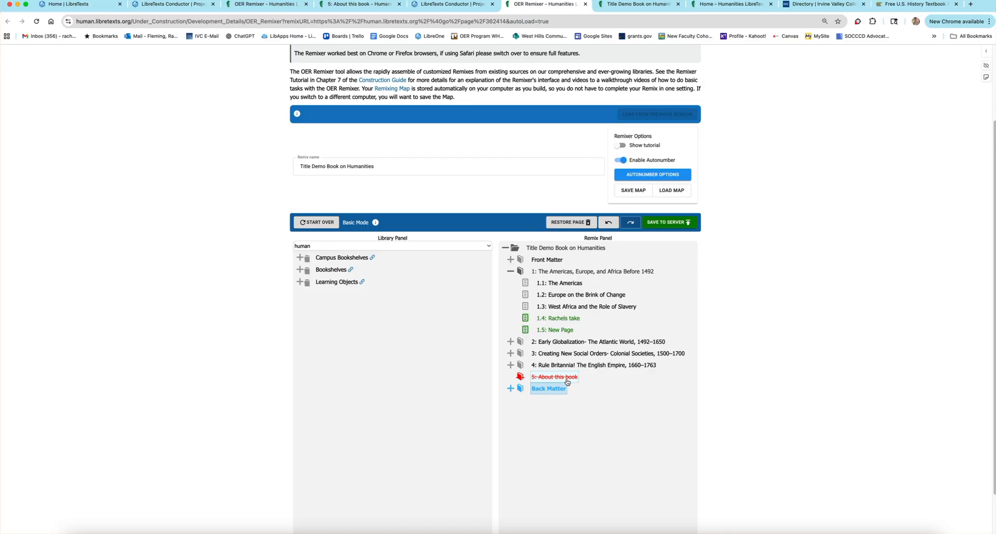
{"action": "left_click", "coordinate": [668, 224]}
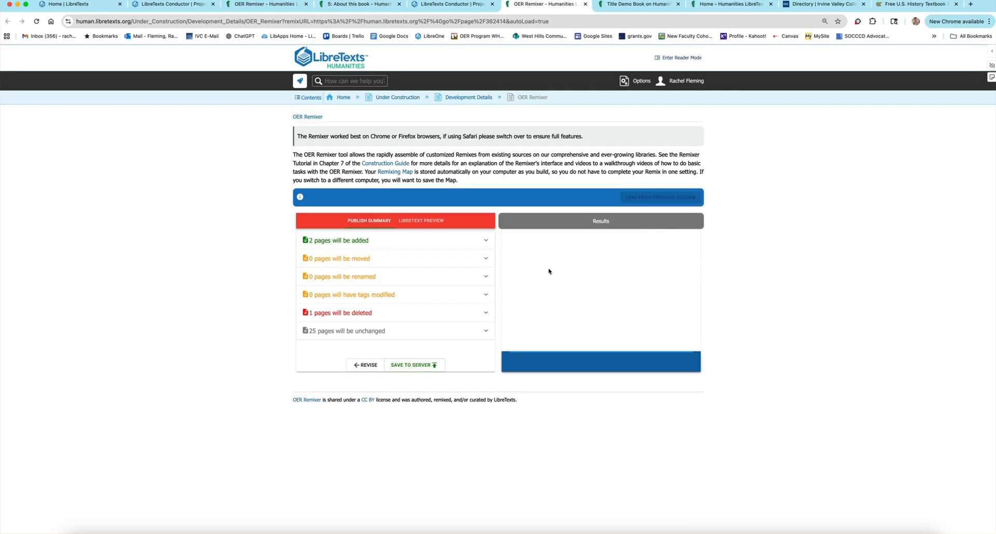
{"action": "left_click", "coordinate": [414, 366]}
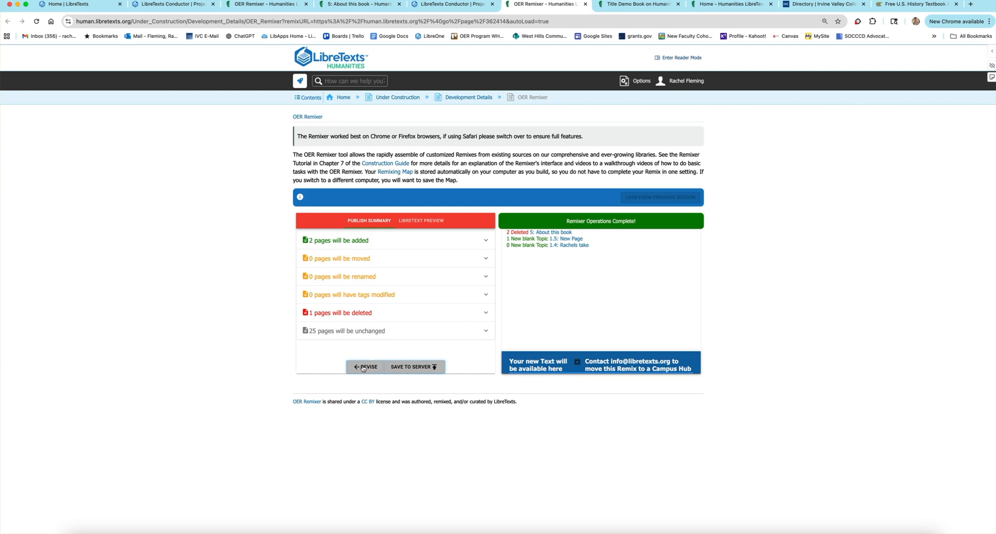
- Open the updated demo book and go to new page 1.4 in chapter 1
{"action": "left_click", "coordinate": [534, 367]}
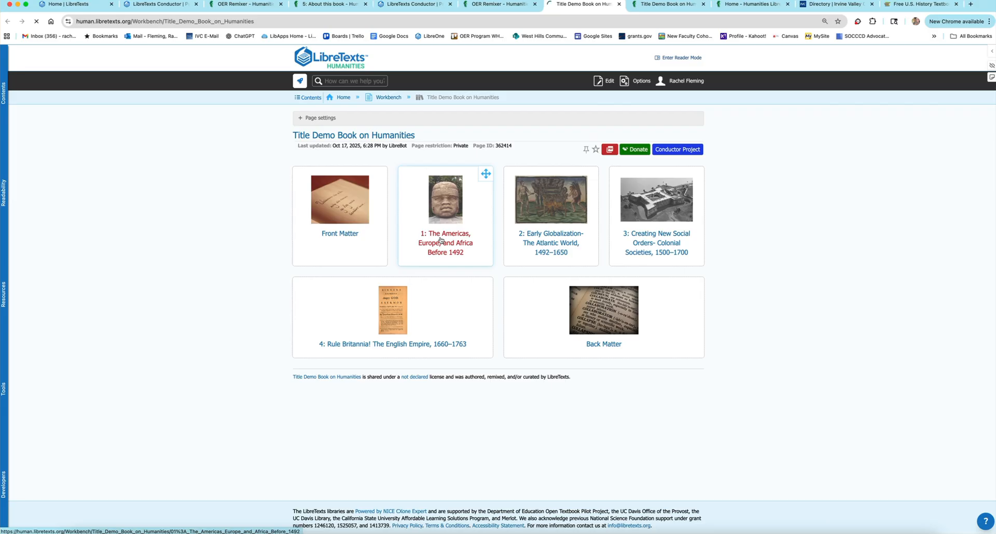
{"action": "left_click", "coordinate": [440, 240]}
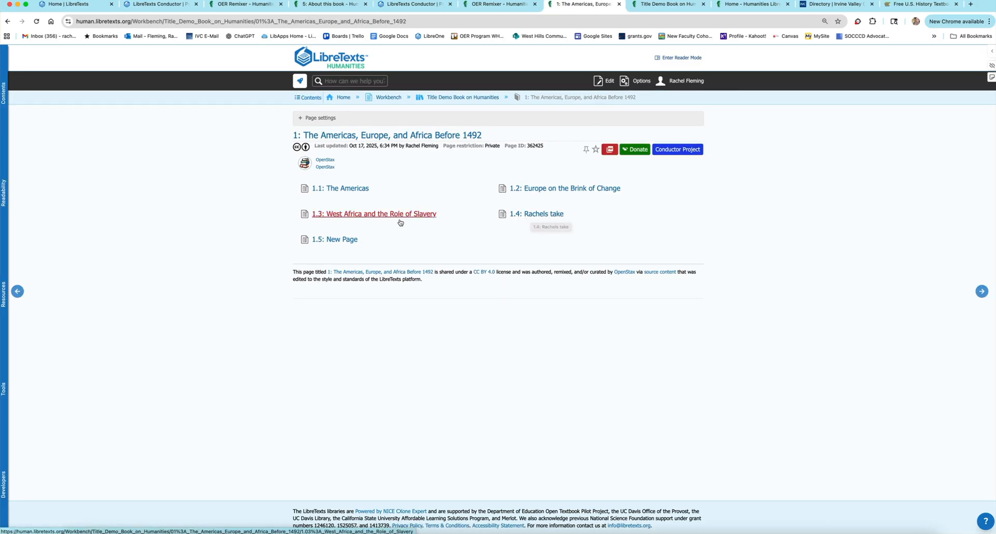
{"action": "left_click", "coordinate": [540, 215]}
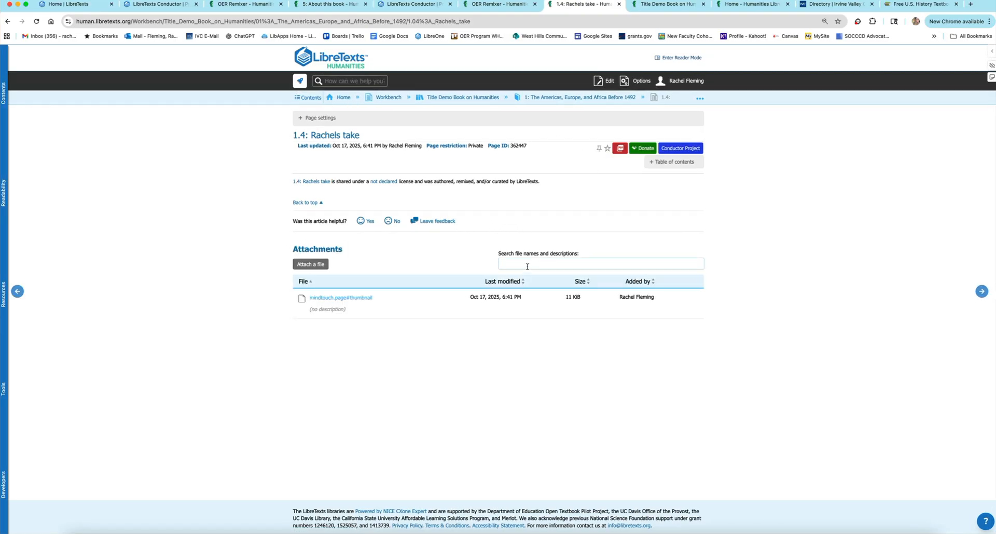
- Start editing page 1.4, insert an Exercise box and add an empty paragraph below it
{"action": "left_click", "coordinate": [609, 82]}
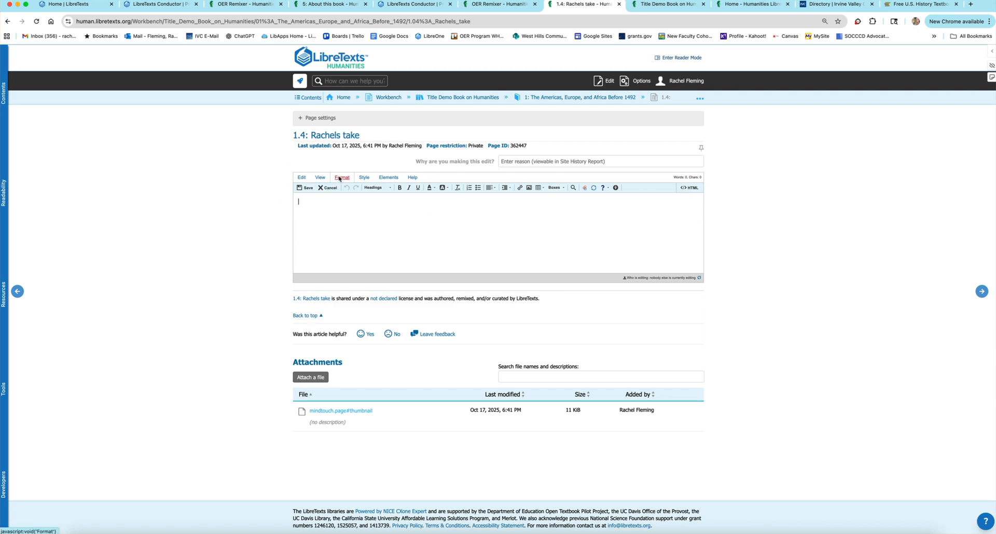
{"action": "left_click", "coordinate": [562, 190]}
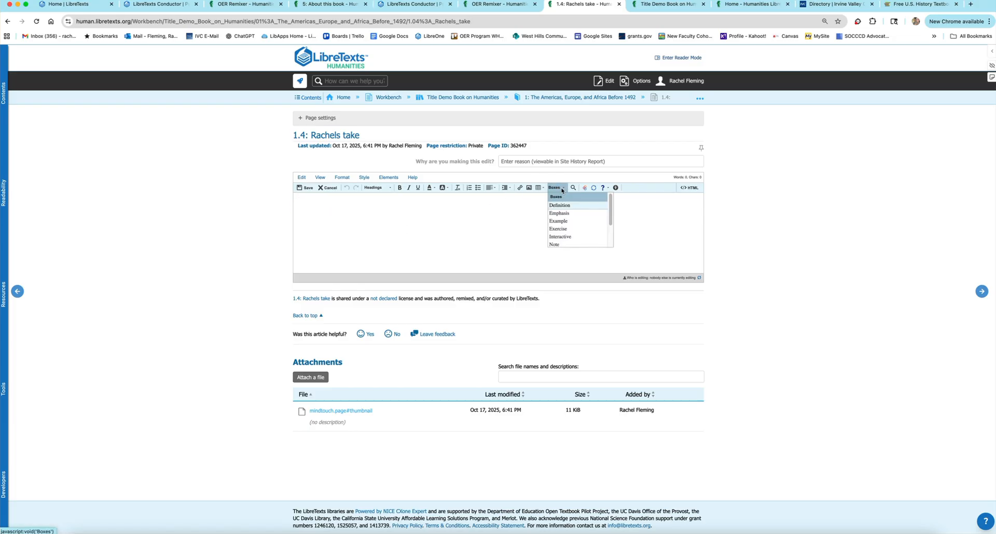
{"action": "left_click", "coordinate": [565, 225]}
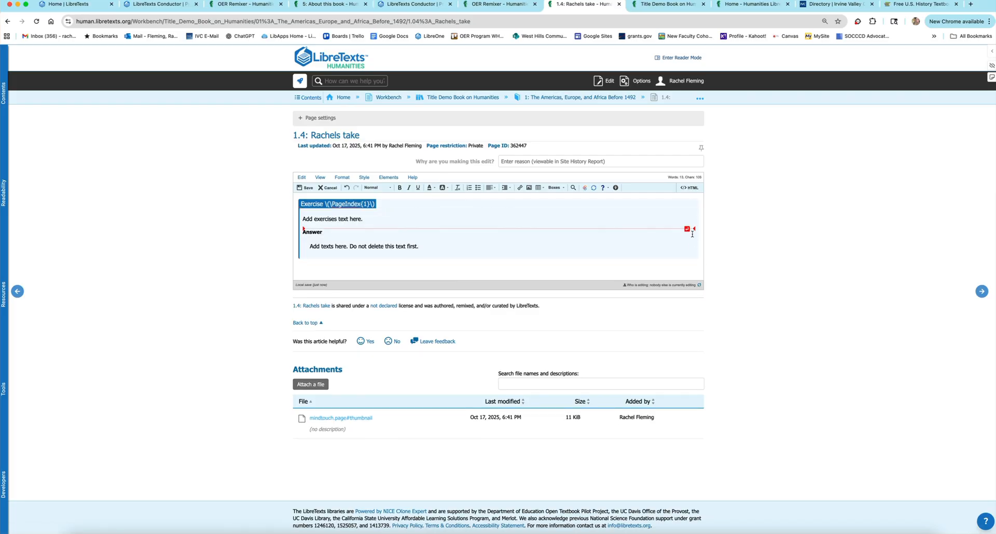
{"action": "left_click", "coordinate": [696, 263]}
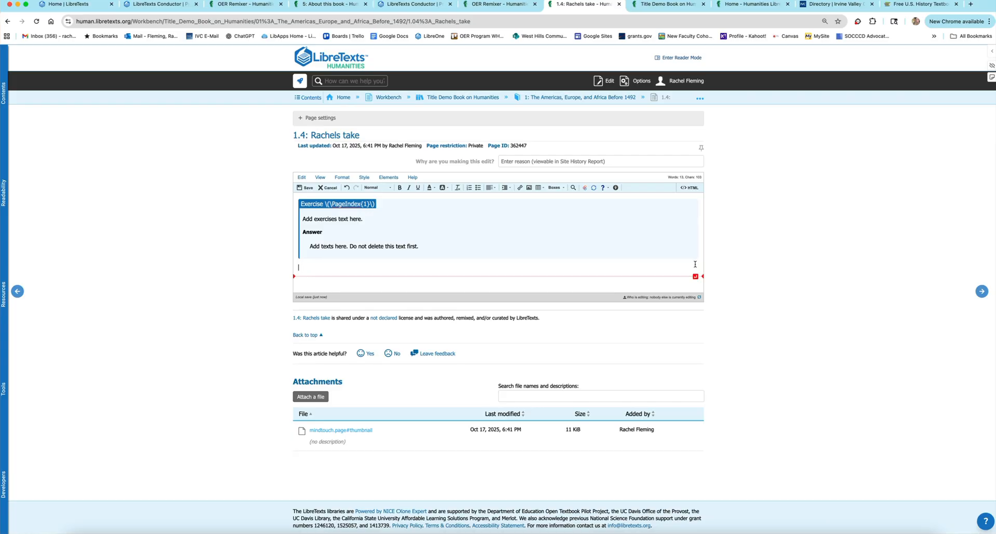
- Insert an Objectives box below the Exercise box and add an empty paragraph after it
{"action": "left_click", "coordinate": [556, 188]}
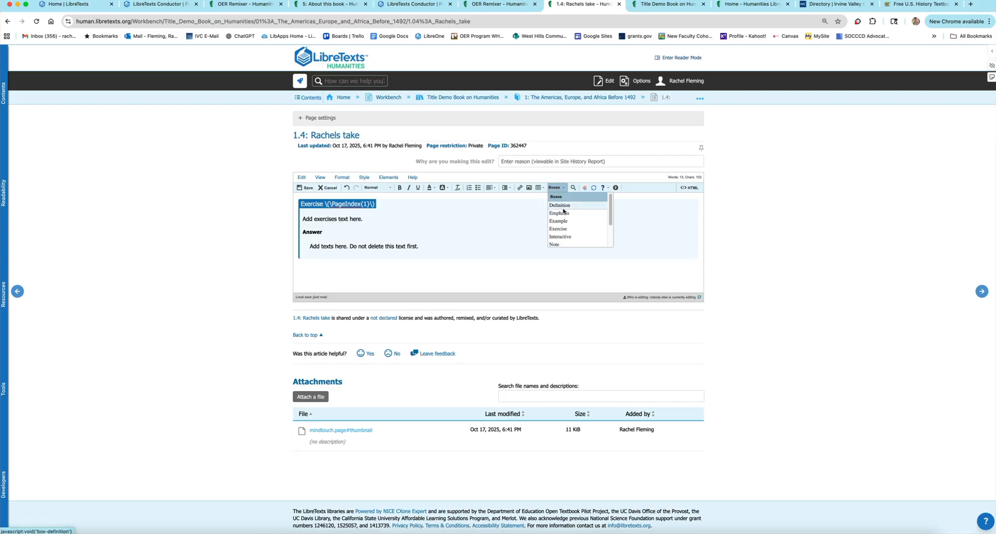
{"action": "scroll", "coordinate": [566, 212], "scroll_direction": "down", "scroll_amount": 3}
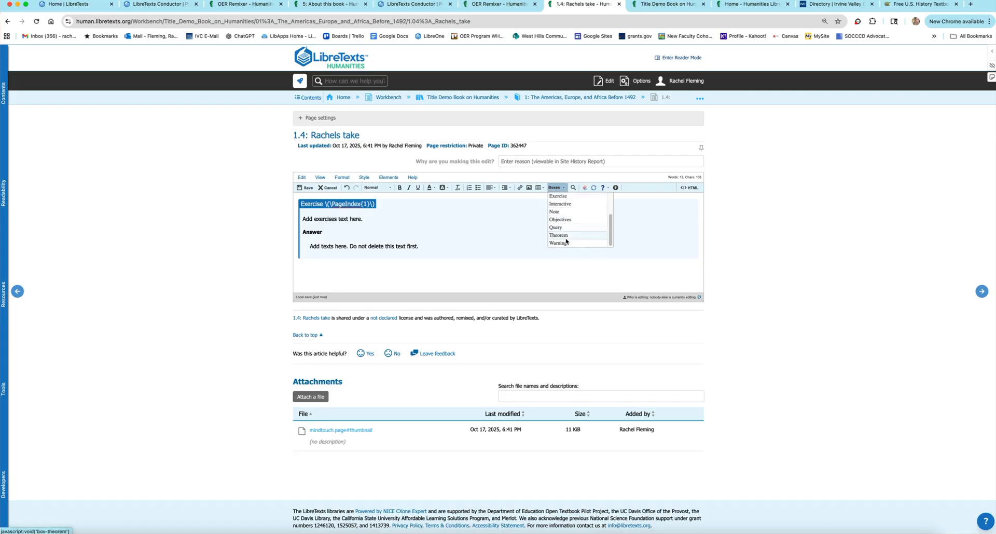
{"action": "left_click", "coordinate": [561, 219]}
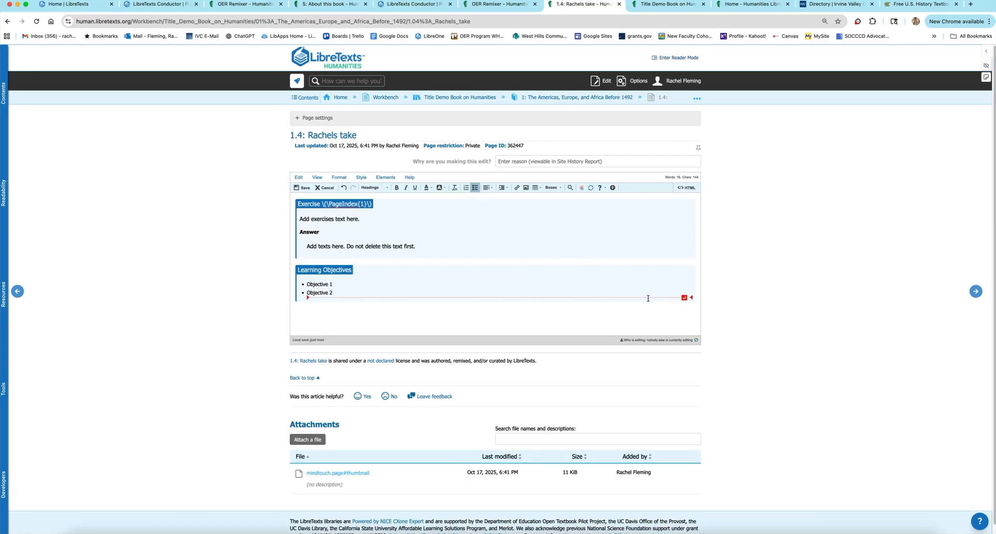
{"action": "left_click", "coordinate": [693, 319]}
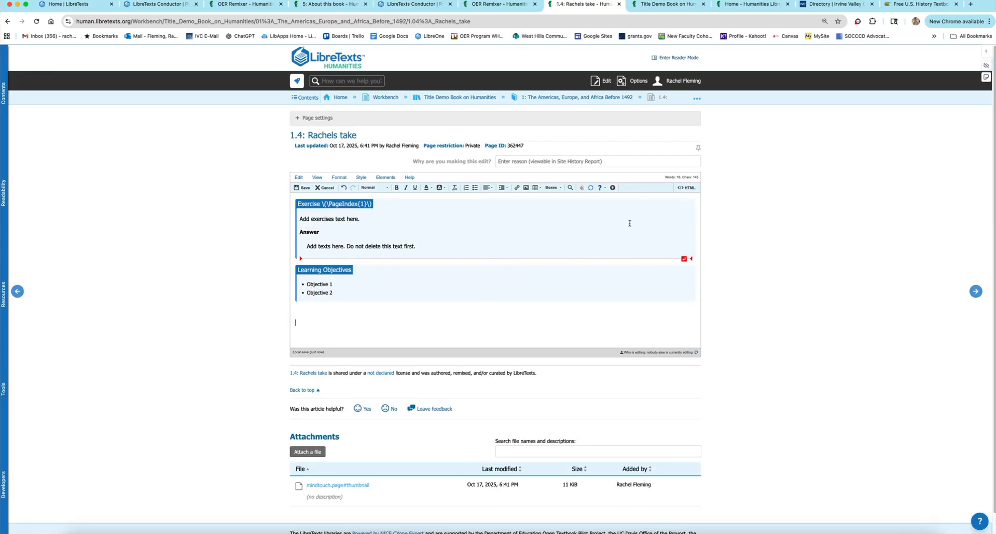
- Insert a Definition box below the learning objectives and add an empty paragraph after it
{"action": "left_click", "coordinate": [556, 187]}
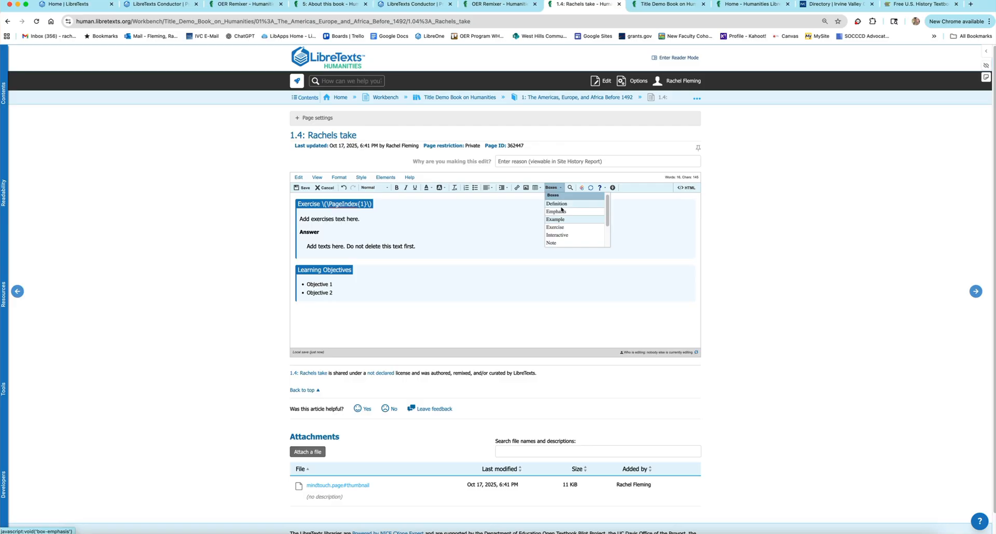
{"action": "left_click", "coordinate": [562, 205]}
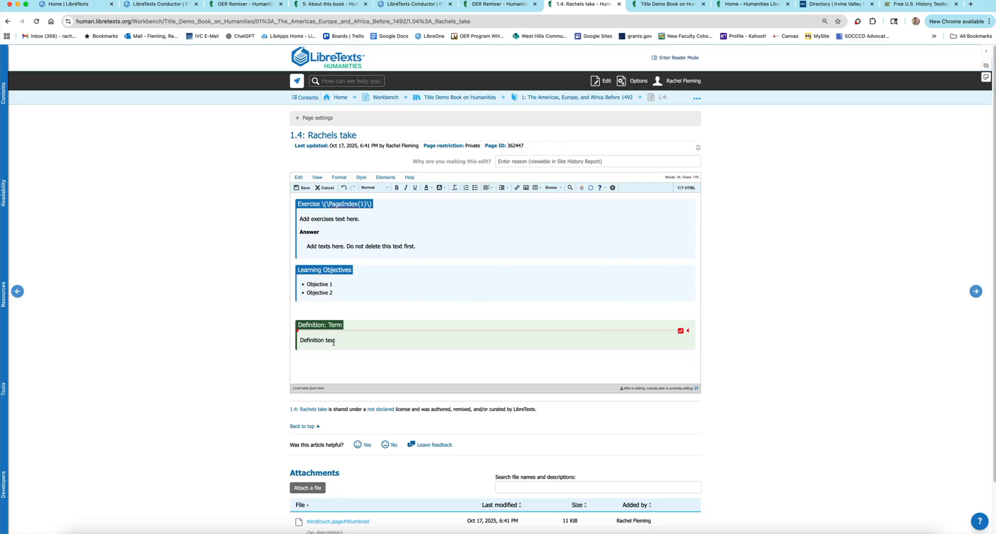
{"action": "left_click", "coordinate": [693, 368]}
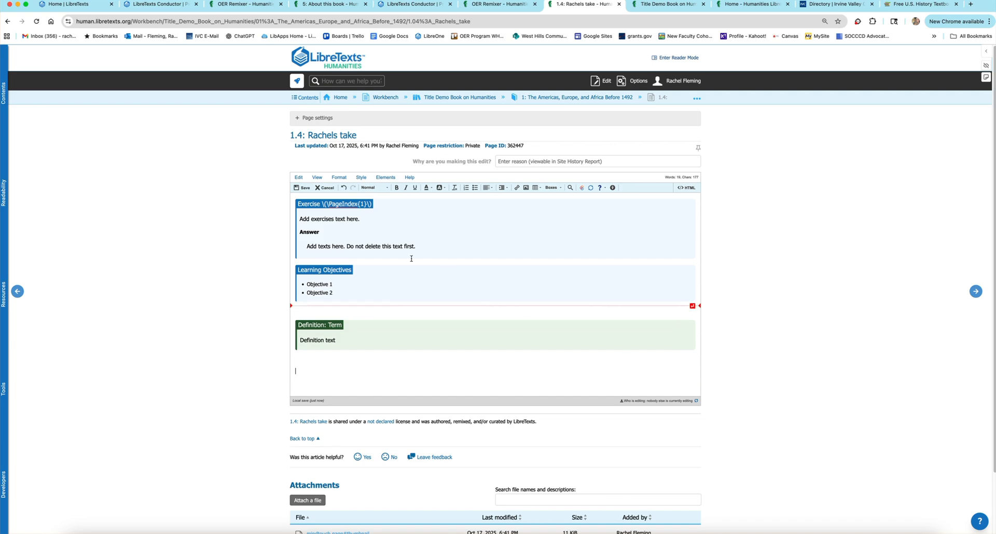
{"action": "left_click", "coordinate": [339, 177]}
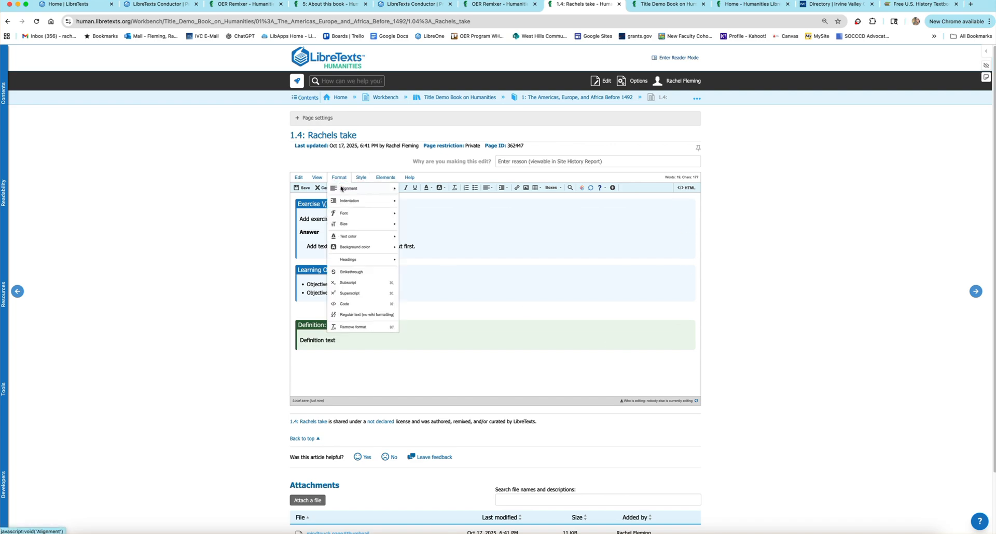
{"action": "left_click", "coordinate": [361, 178]}
{"action": "left_click", "coordinate": [331, 177]}
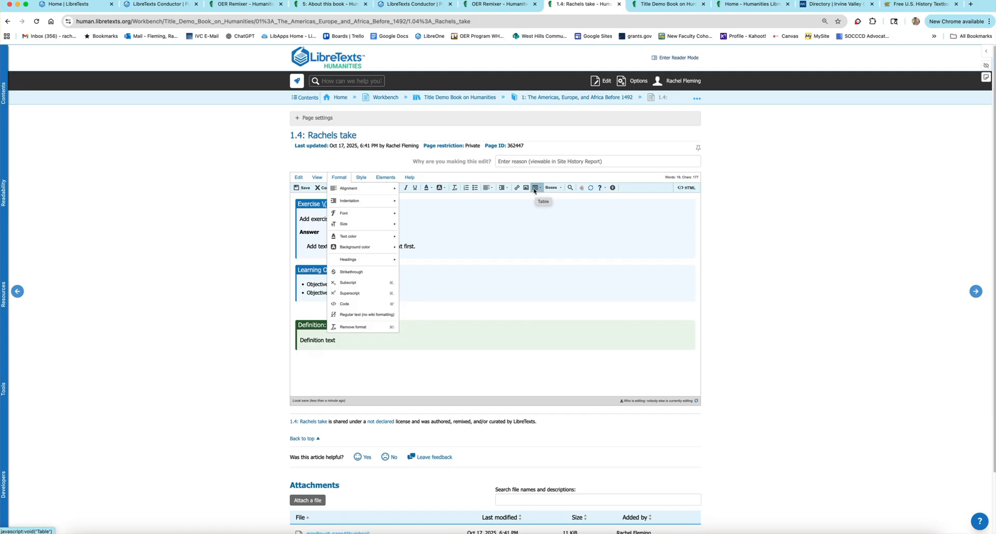
{"action": "left_click", "coordinate": [394, 366]}
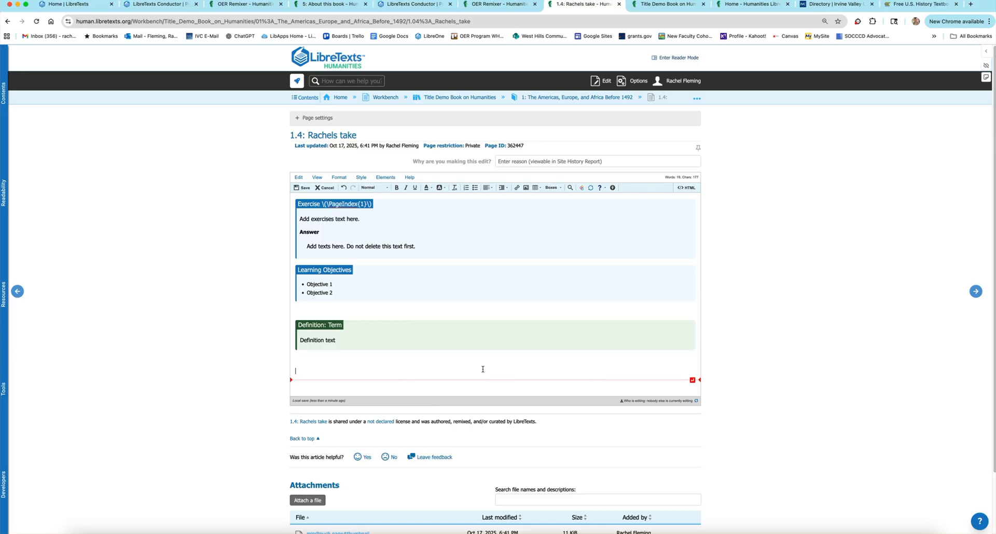
- View the HTML source of page 1.4, return to the visual view and save the page
{"action": "left_click", "coordinate": [692, 190]}
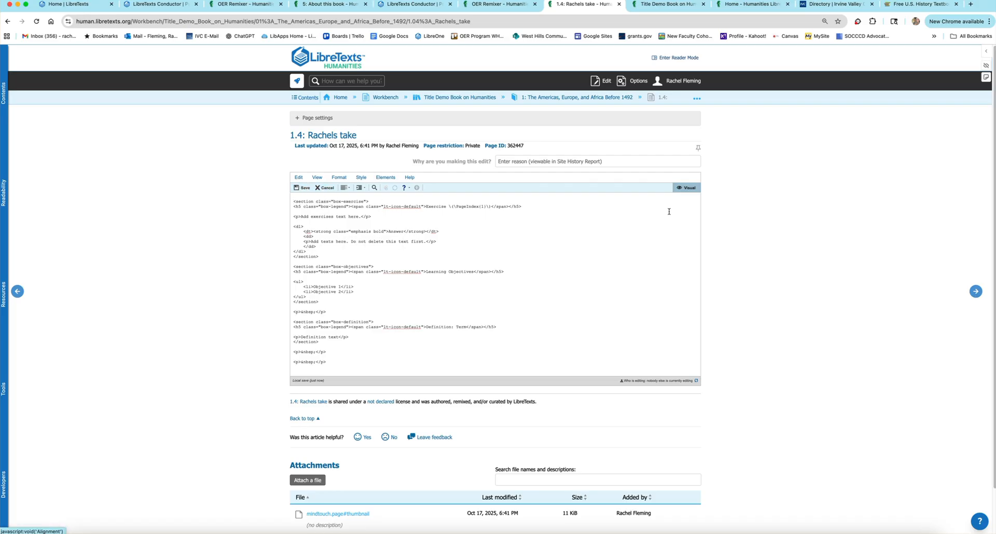
{"action": "left_click", "coordinate": [689, 189]}
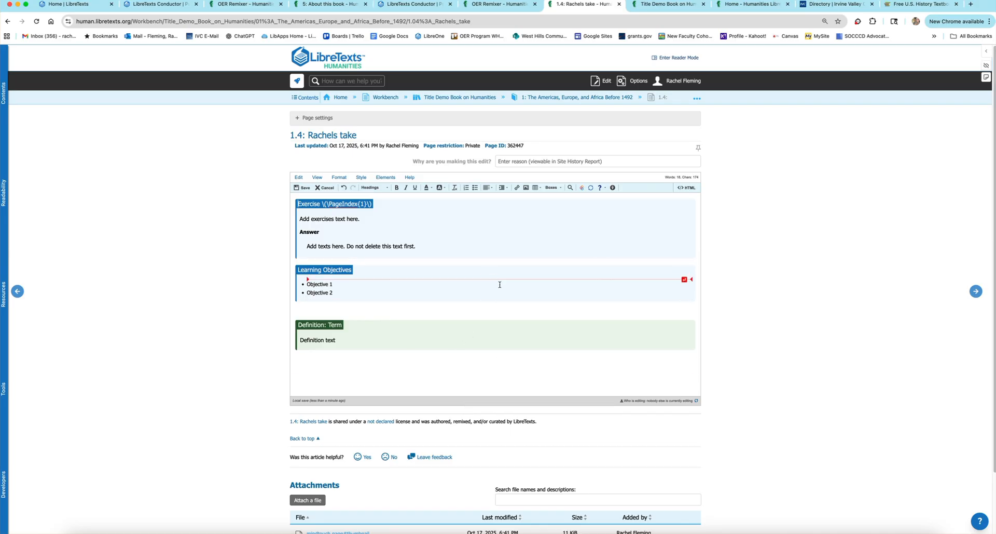
{"action": "left_click", "coordinate": [303, 187]}
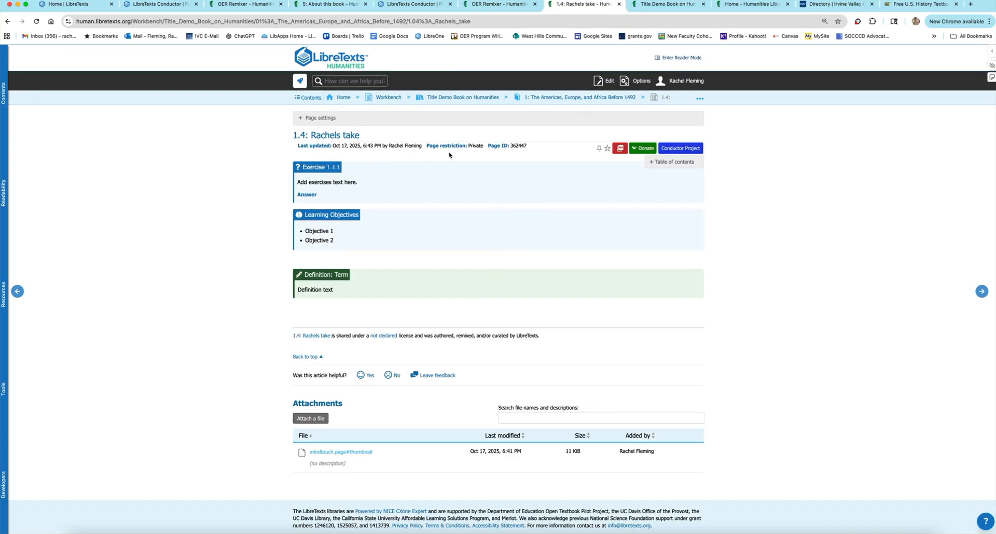
- Switch to the Demo Book on Humanities project in Conductor and open its OER Remixer
{"action": "left_click", "coordinate": [438, 6]}
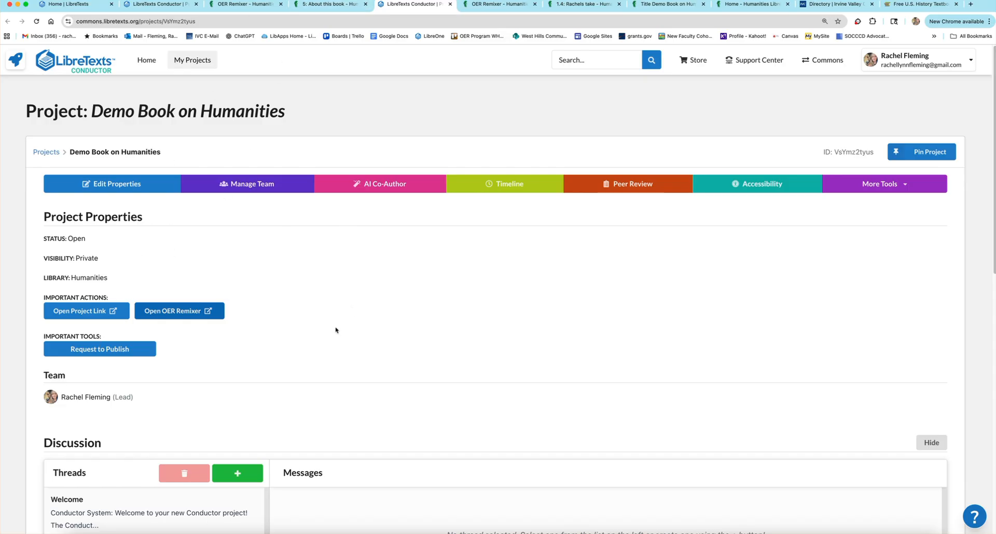
{"action": "left_click", "coordinate": [185, 314]}
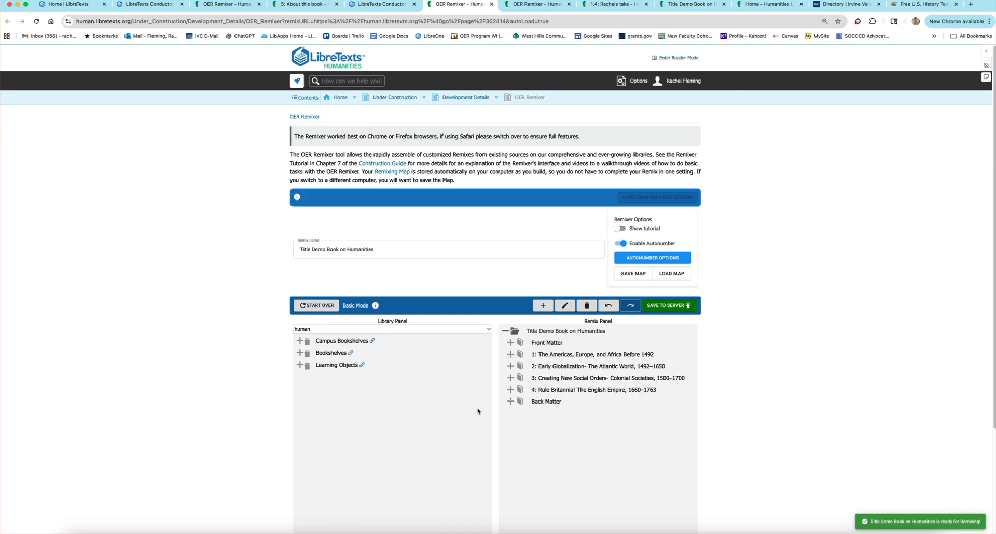
{"action": "scroll", "coordinate": [478, 411], "scroll_direction": "down", "scroll_amount": 1}
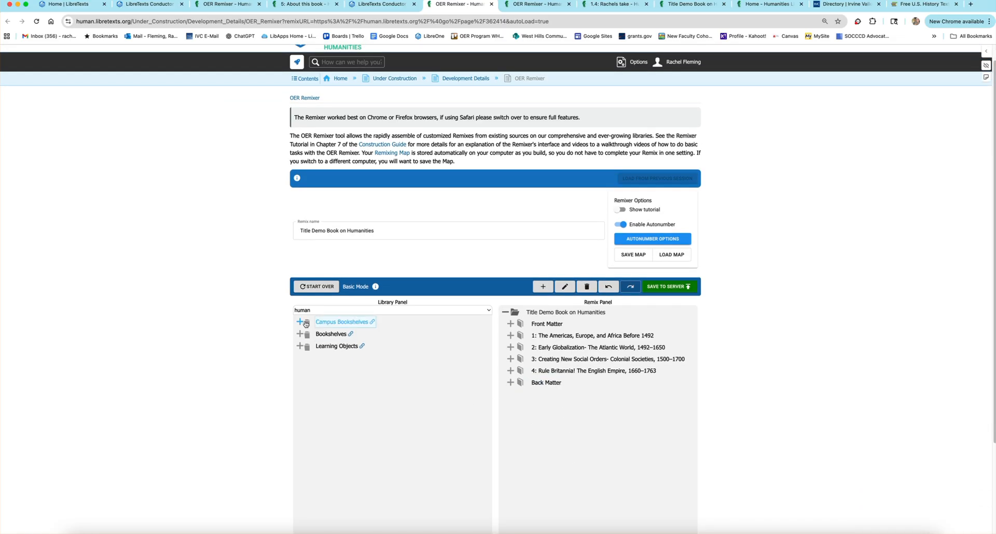
- Expand the human library's Campus Bookshelves down to Part I- The Writing Process in Coalinga College's College Writing and Beyond
{"action": "left_click", "coordinate": [301, 321]}
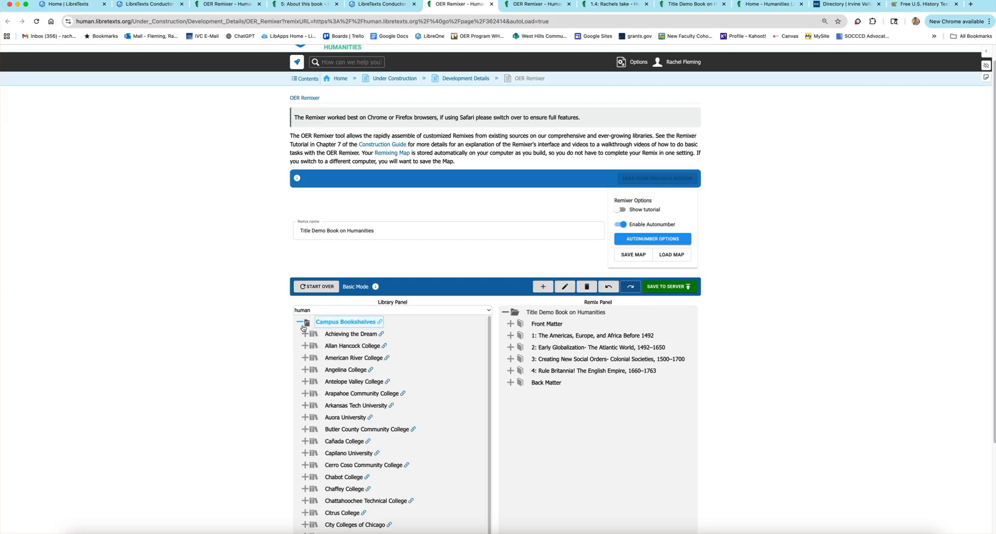
{"action": "scroll", "coordinate": [327, 410], "scroll_direction": "down", "scroll_amount": 5}
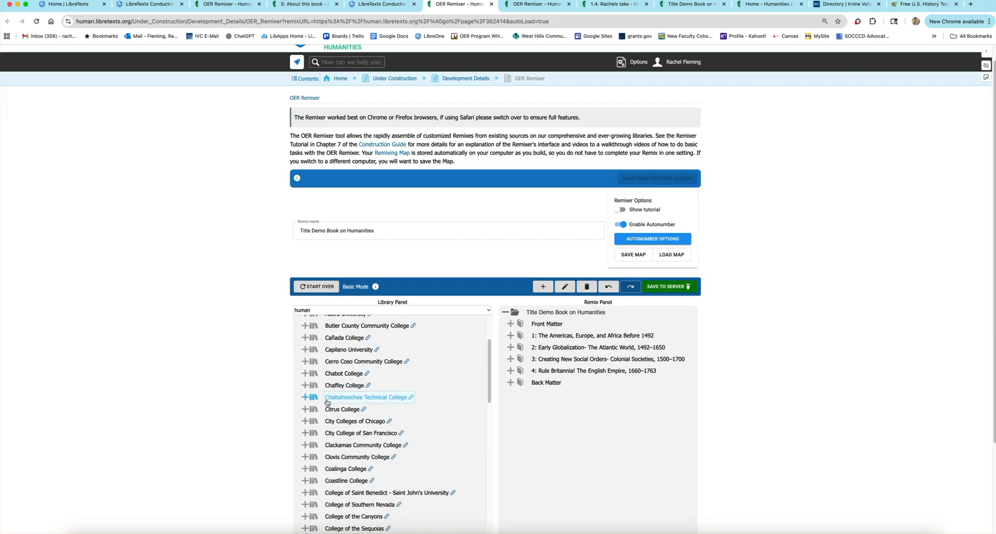
{"action": "scroll", "coordinate": [335, 415], "scroll_direction": "down", "scroll_amount": 3}
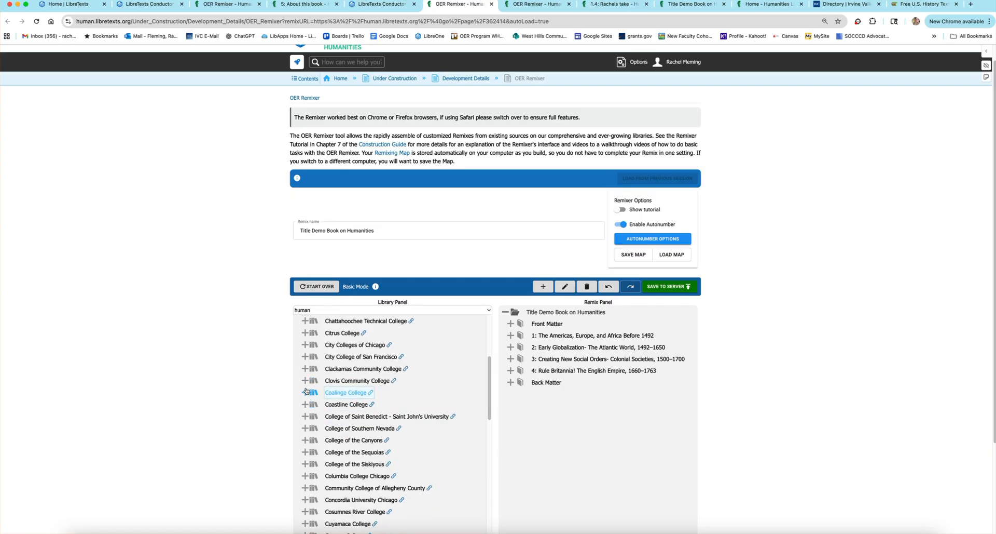
{"action": "left_click", "coordinate": [305, 393]}
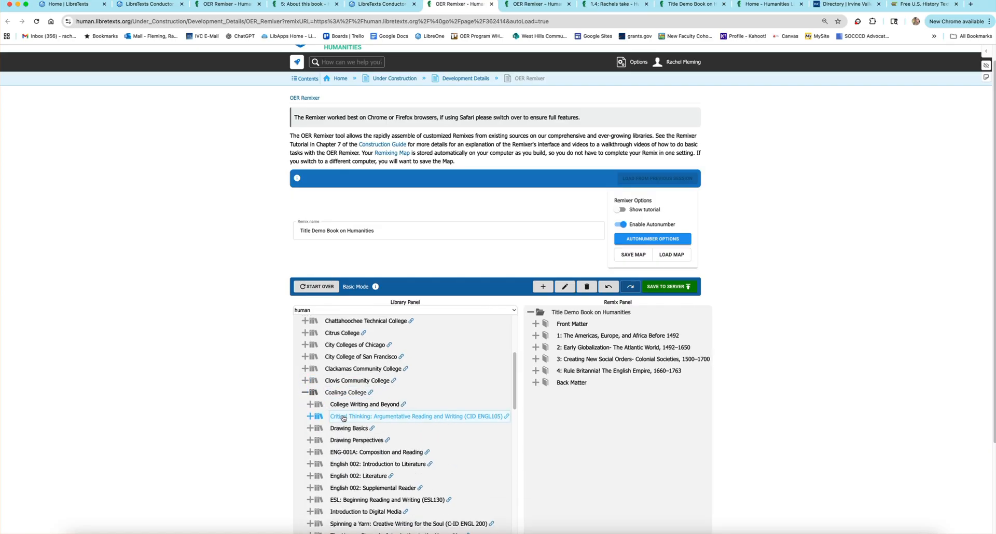
{"action": "scroll", "coordinate": [337, 421], "scroll_direction": "down", "scroll_amount": 5}
{"action": "scroll", "coordinate": [349, 432], "scroll_direction": "up", "scroll_amount": 3}
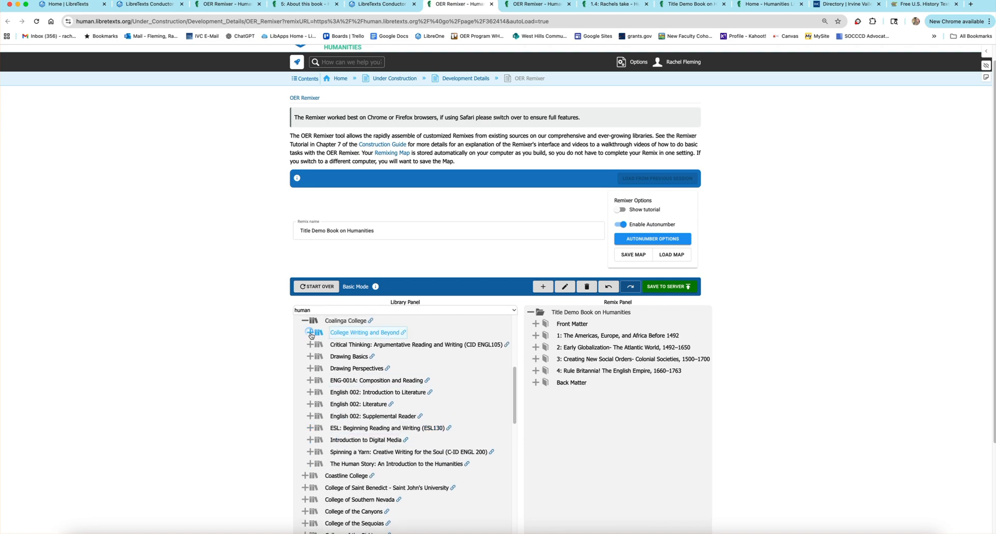
{"action": "left_click", "coordinate": [310, 332]}
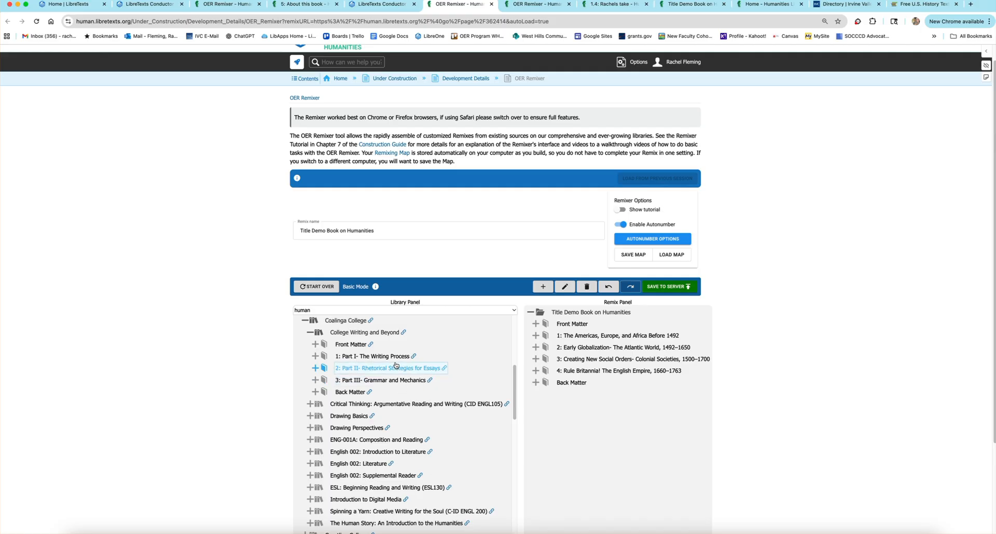
{"action": "left_click", "coordinate": [315, 356]}
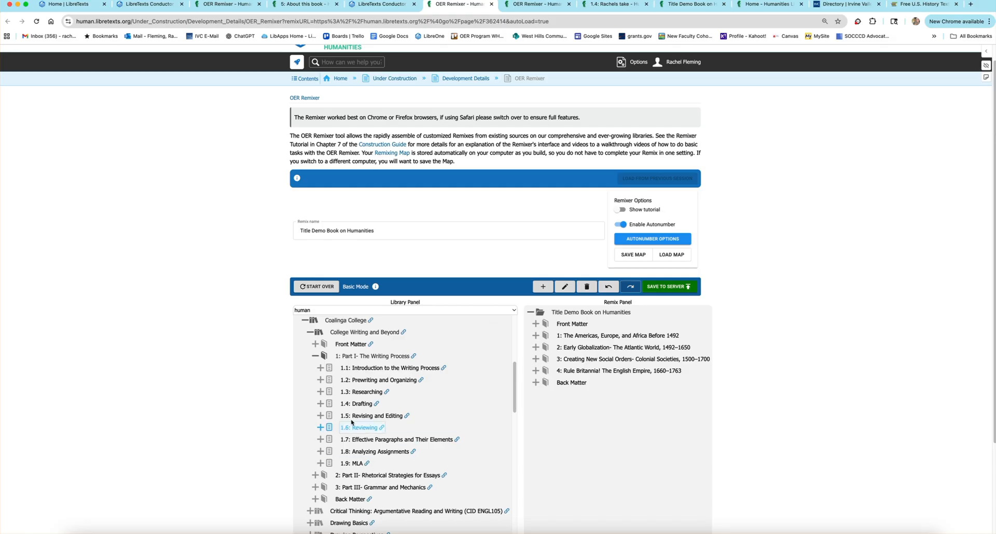
- Open the 1.3 Researching section's source and review the content of its page 1.3.3: Evaluating Sources
{"action": "left_click", "coordinate": [386, 393]}
{"action": "left_click", "coordinate": [393, 393]}
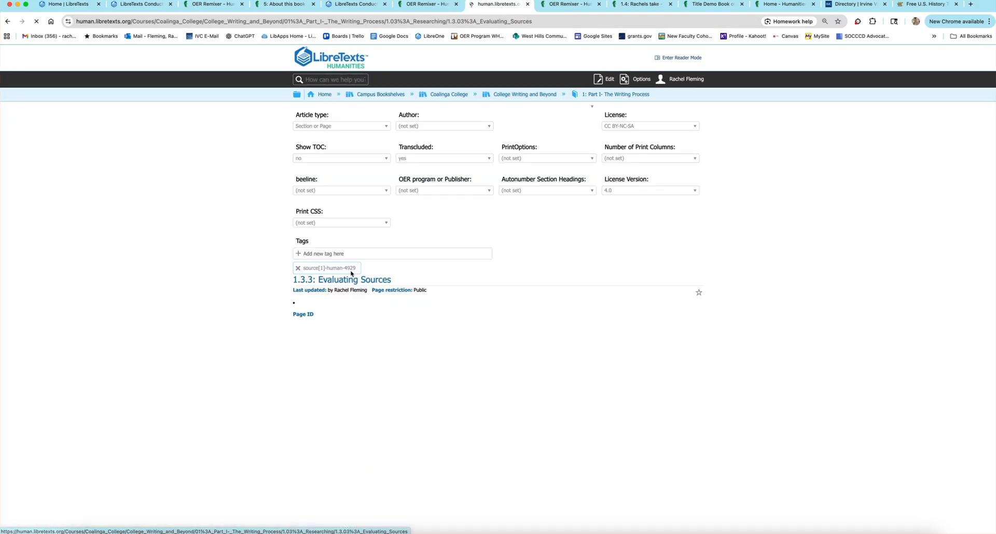
{"action": "scroll", "coordinate": [355, 338], "scroll_direction": "down", "scroll_amount": 3}
{"action": "scroll", "coordinate": [355, 338], "scroll_direction": "down", "scroll_amount": 10}
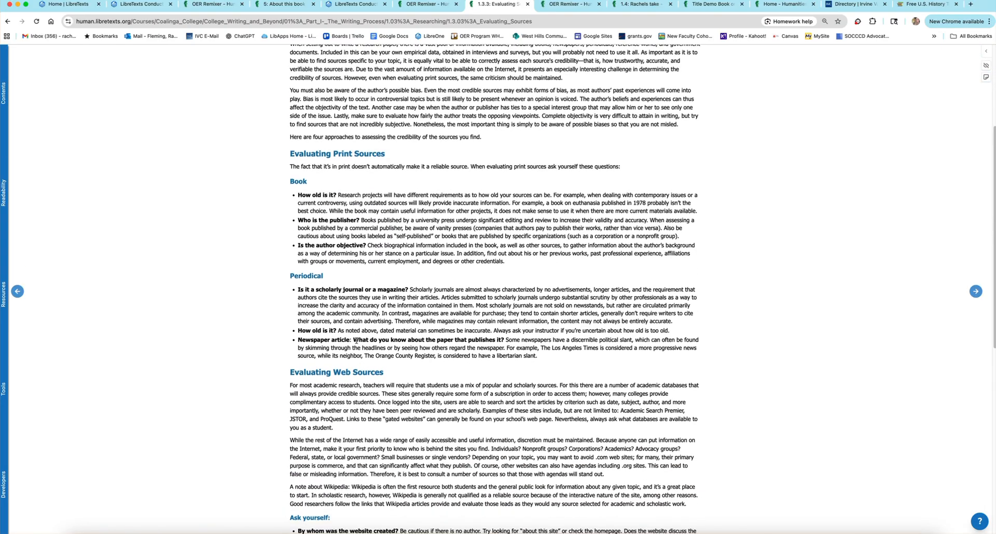
{"action": "scroll", "coordinate": [369, 345], "scroll_direction": "up", "scroll_amount": 15}
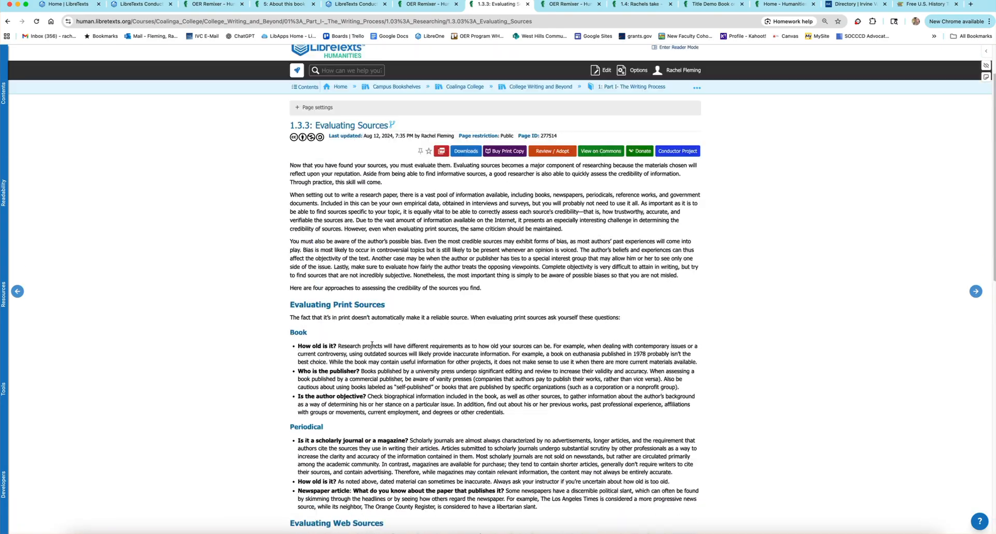
{"action": "scroll", "coordinate": [410, 346], "scroll_direction": "down", "scroll_amount": 5}
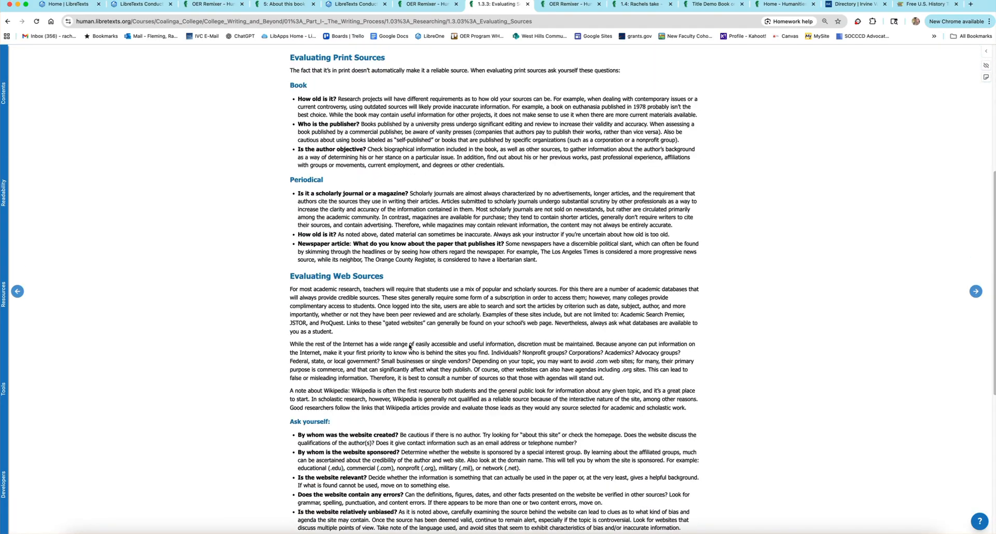
- Back in the Remixer, expand 1.3: Researching and add its Evaluating Sources page to the end of the remix's chapter 1
{"action": "left_click", "coordinate": [425, 4]}
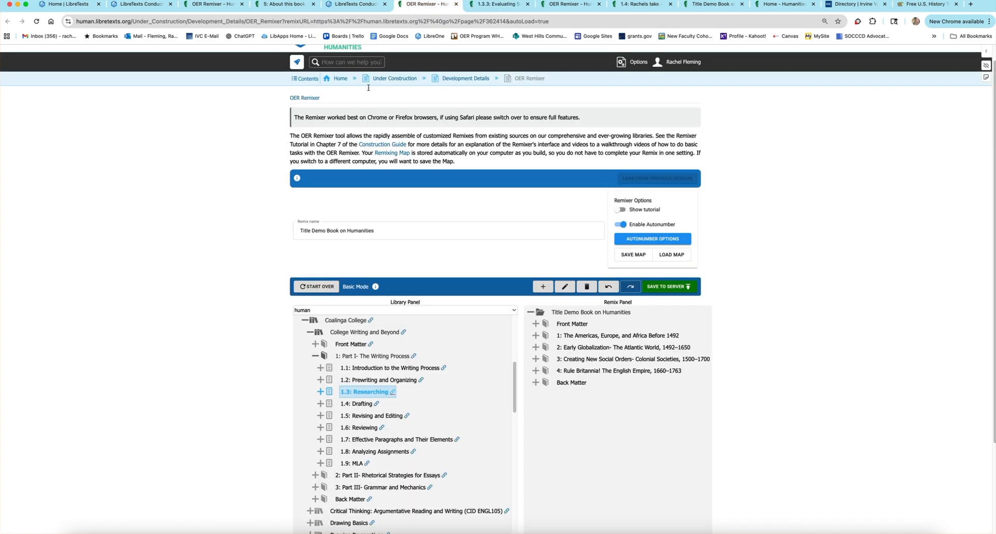
{"action": "left_click", "coordinate": [320, 392]}
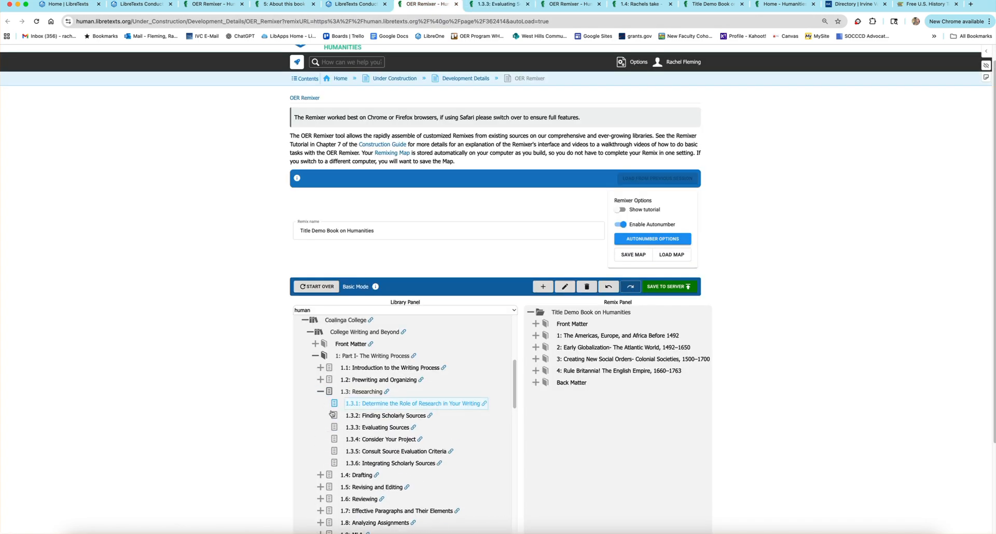
{"action": "mouse_move", "coordinate": [366, 427]}
{"action": "left_mouse_down"}
{"action": "mouse_move", "coordinate": [488, 398]}
{"action": "mouse_move", "coordinate": [589, 345]}
{"action": "mouse_move", "coordinate": [581, 328]}
{"action": "mouse_move", "coordinate": [584, 408]}
{"action": "mouse_move", "coordinate": [586, 337]}
{"action": "left_mouse_up"}
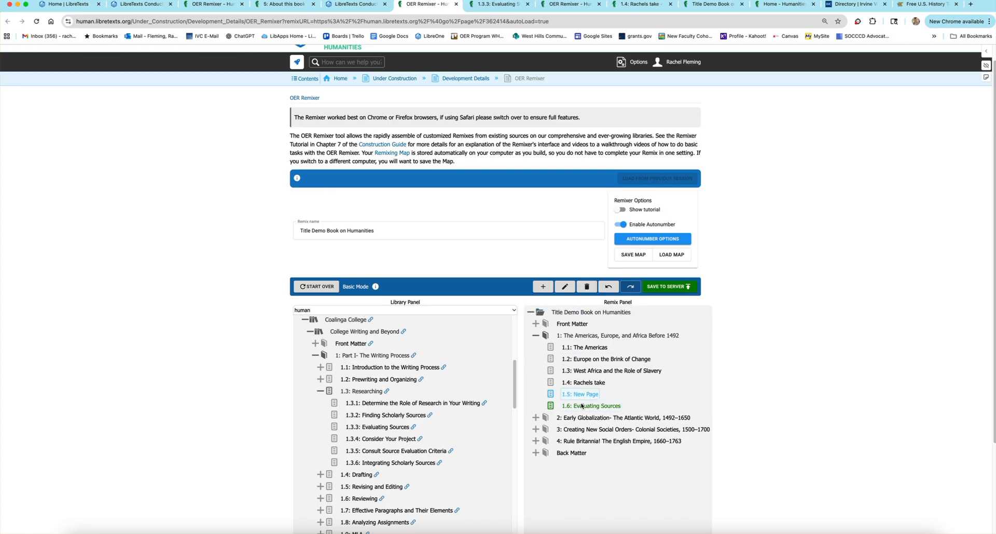
- Collapse the Coalinga College shelf and switch the source library to Engineering
{"action": "left_click", "coordinate": [305, 322]}
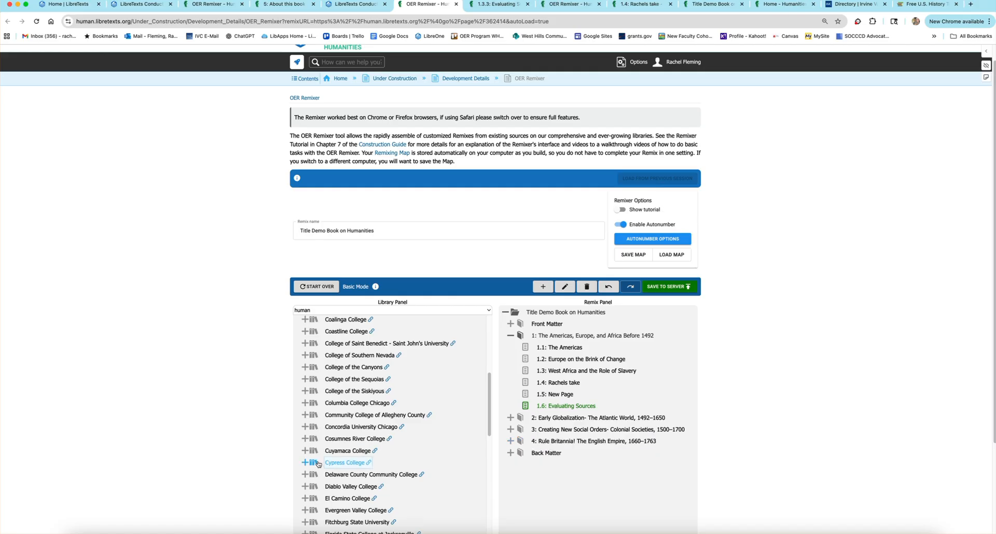
{"action": "scroll", "coordinate": [353, 430], "scroll_direction": "down", "scroll_amount": 3}
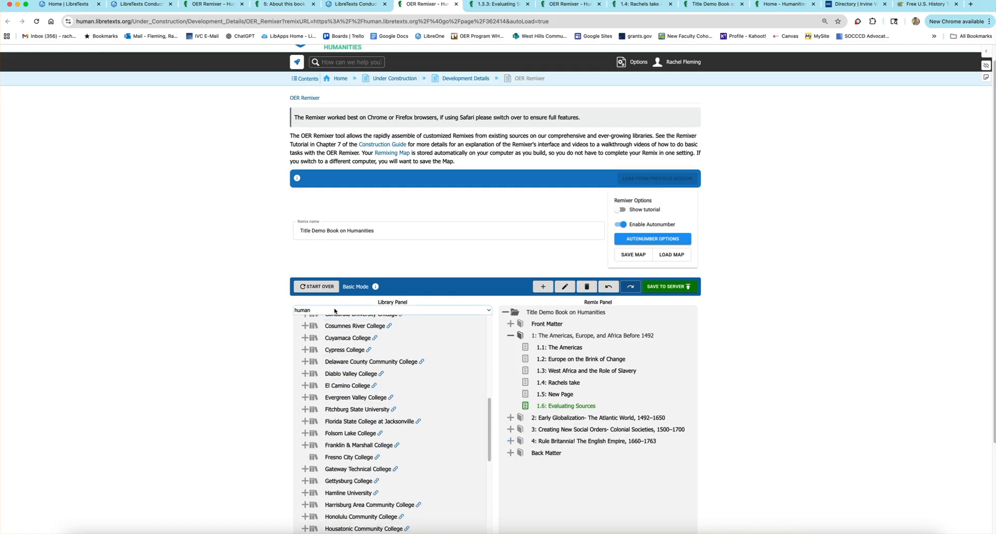
{"action": "left_click", "coordinate": [335, 311]}
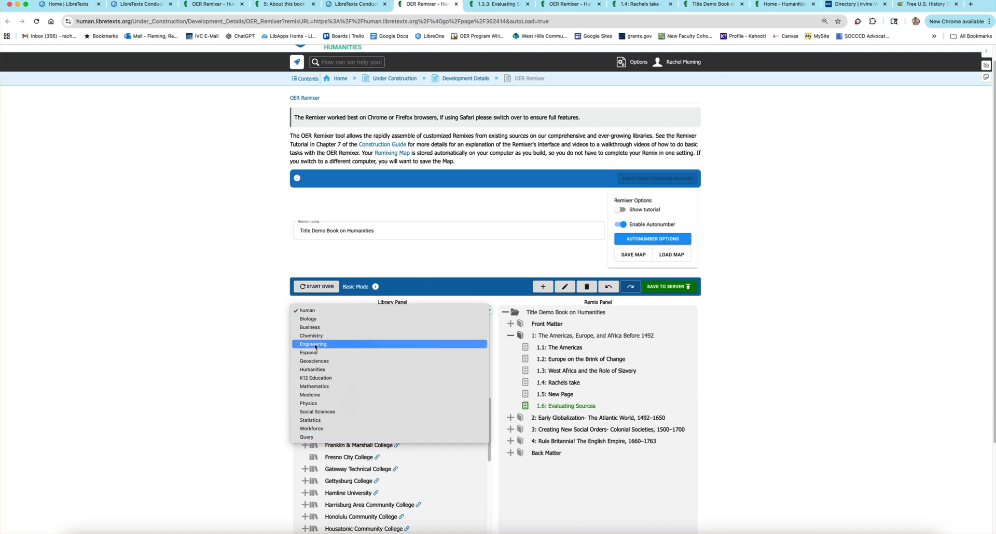
{"action": "key", "text": "Escape"}
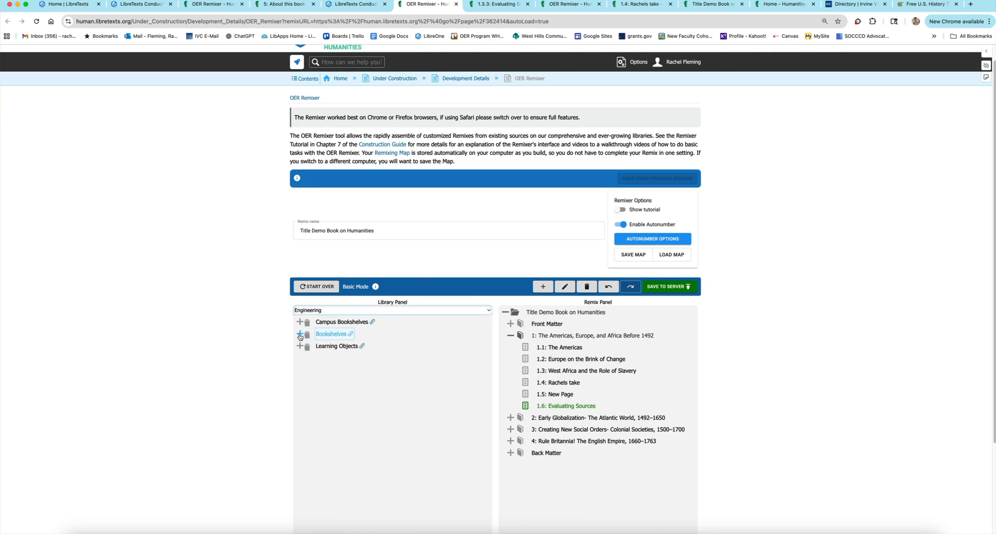
- Expand the Engineering Bookshelves to Data Science and browse the chapters of The Crystal Ball - Instruction Manual I
{"action": "left_click", "coordinate": [300, 334]}
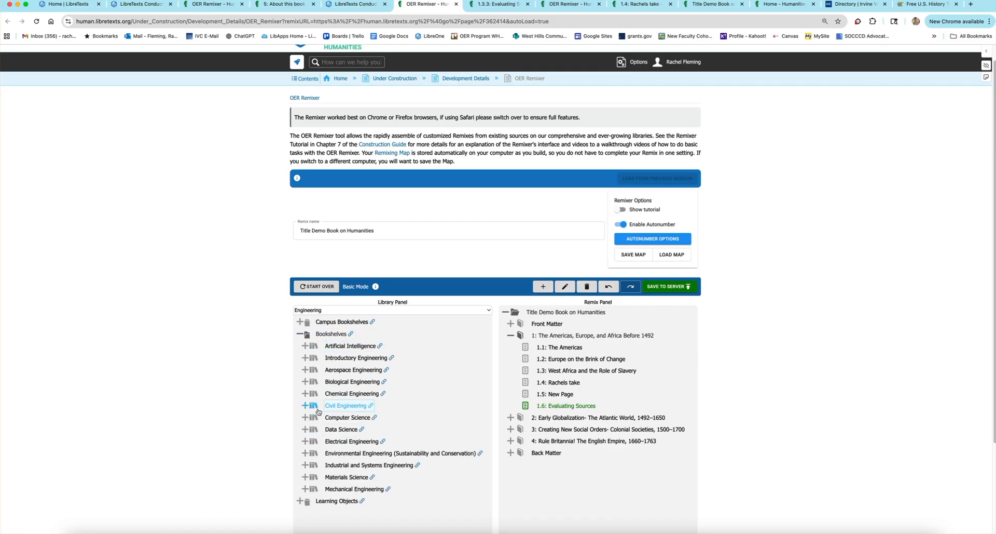
{"action": "left_click", "coordinate": [305, 429]}
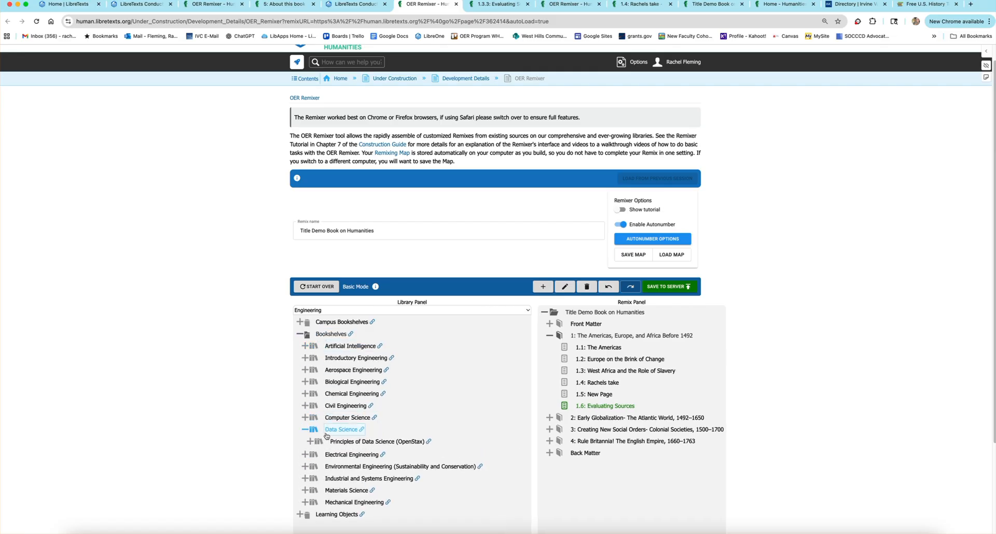
{"action": "scroll", "coordinate": [311, 431], "scroll_direction": "down", "scroll_amount": 1}
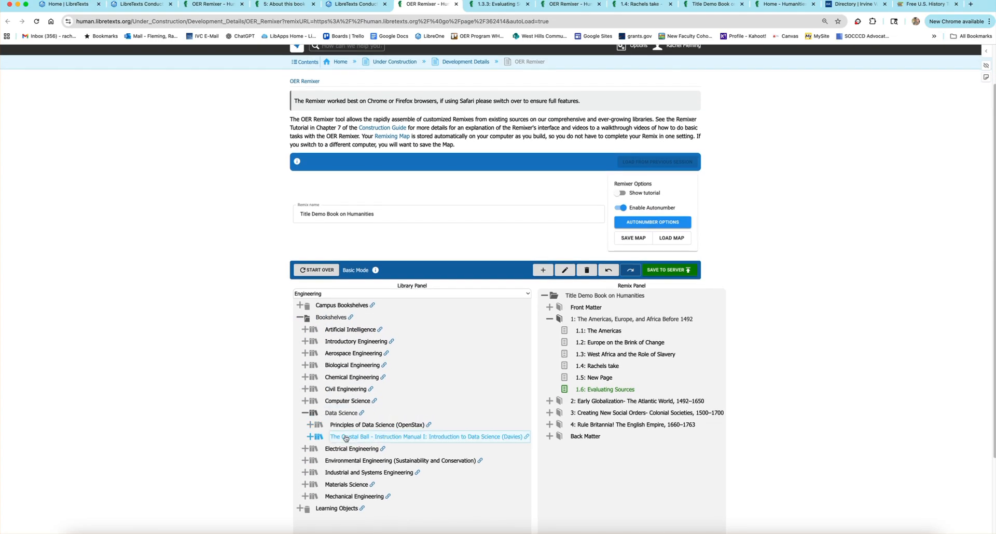
{"action": "left_click", "coordinate": [310, 438]}
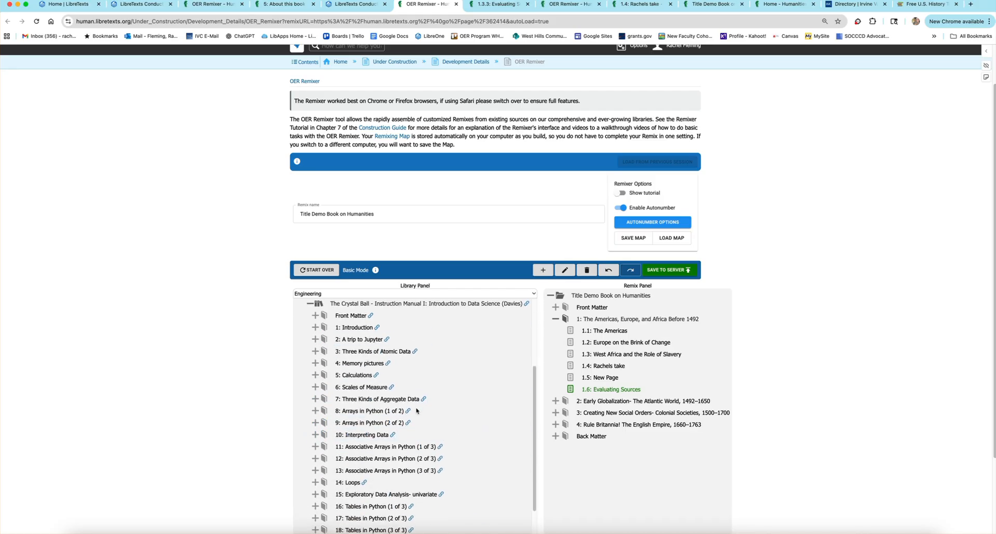
{"action": "scroll", "coordinate": [420, 414], "scroll_direction": "down", "scroll_amount": 2}
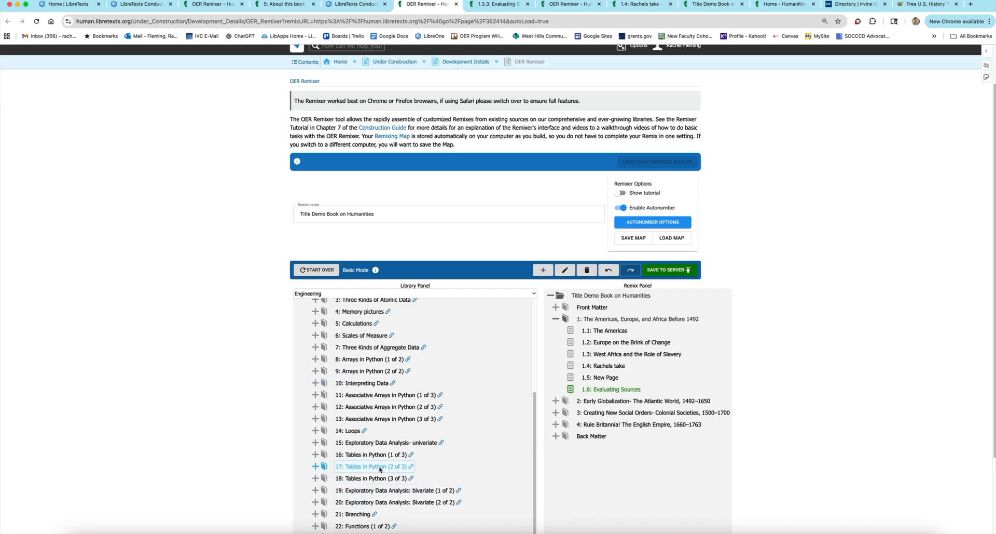
{"action": "scroll", "coordinate": [384, 482], "scroll_direction": "down", "scroll_amount": 2}
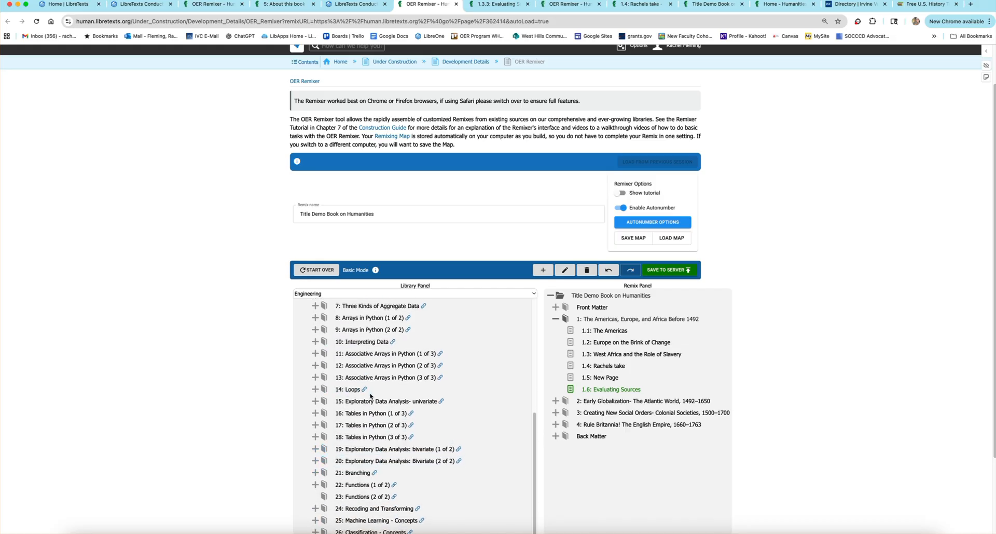
{"action": "scroll", "coordinate": [429, 360], "scroll_direction": "up", "scroll_amount": 4}
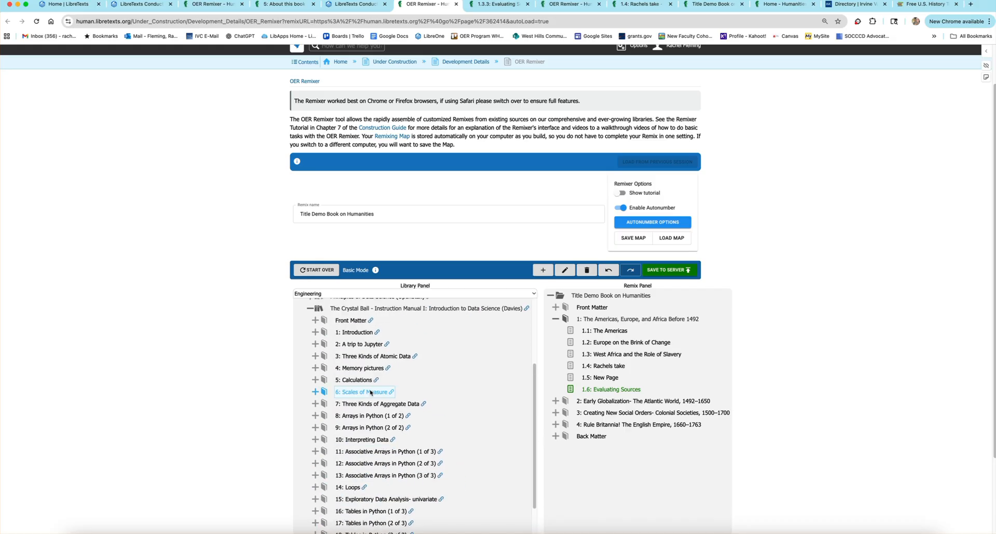
- Preview page 3.1: Atomic Data from the chapter Three Kinds of Atomic Data and return to the Remixer
{"action": "left_click", "coordinate": [415, 357]}
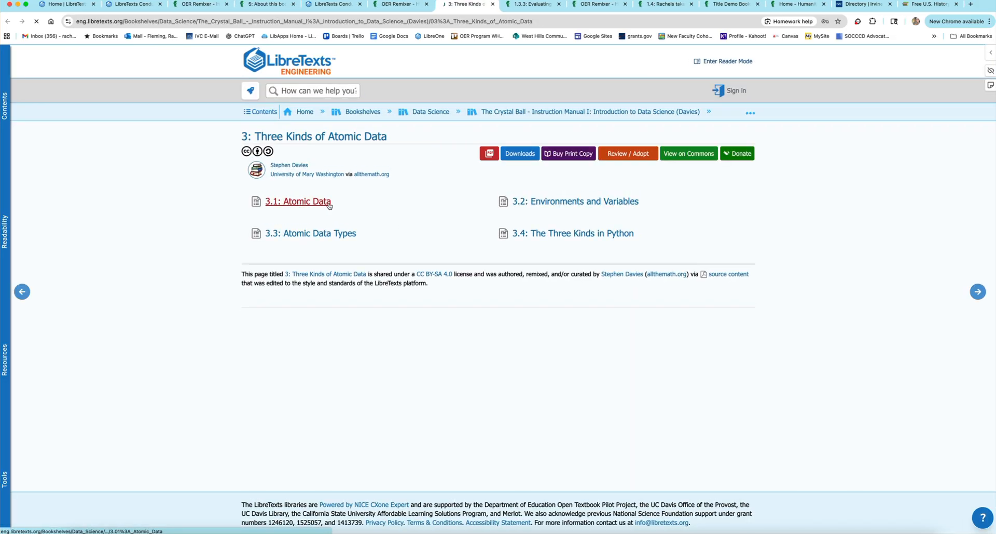
{"action": "left_click", "coordinate": [300, 201]}
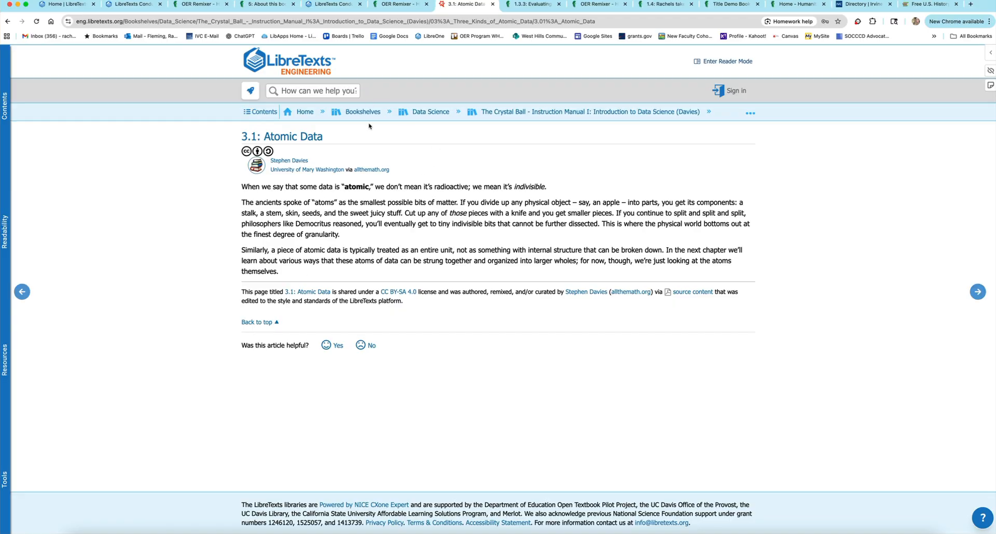
{"action": "left_click", "coordinate": [413, 4]}
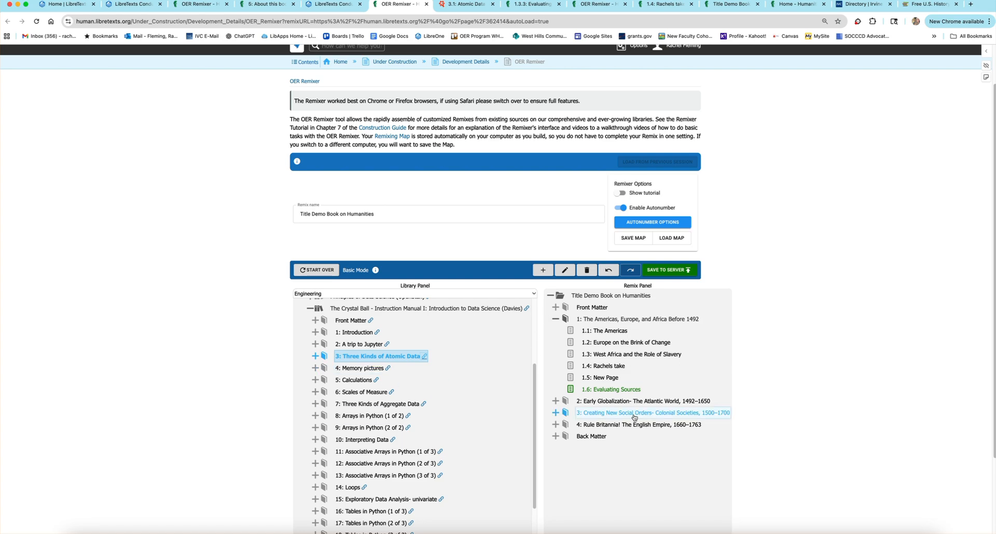
- Collapse The Crystal Ball and browse the chapters of Aerodynamics and Aircraft Performance 3e under Aerospace Engineering
{"action": "left_click", "coordinate": [310, 307]}
{"action": "scroll", "coordinate": [346, 408], "scroll_direction": "up", "scroll_amount": 1}
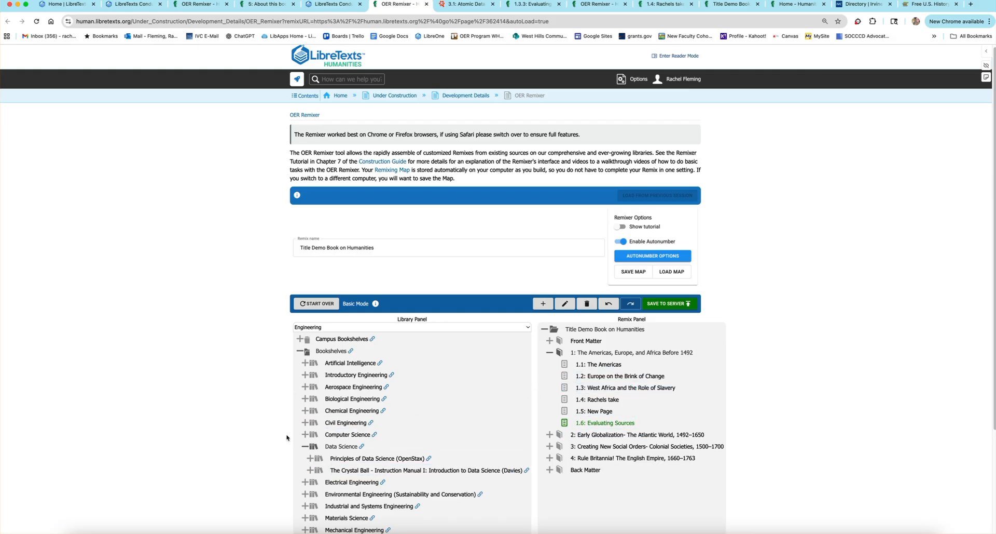
{"action": "left_click", "coordinate": [305, 387]}
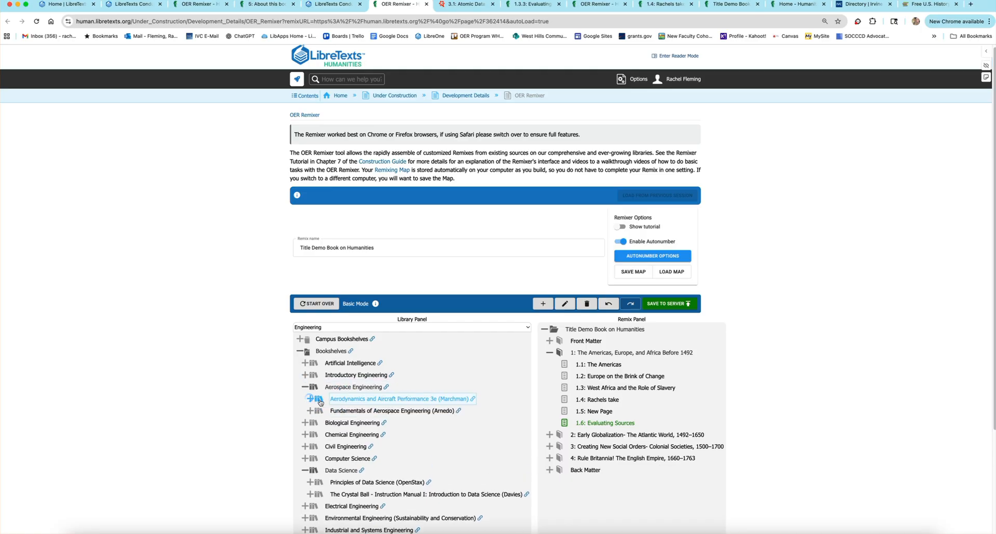
{"action": "left_click", "coordinate": [318, 399]}
{"action": "scroll", "coordinate": [371, 410], "scroll_direction": "down", "scroll_amount": 2}
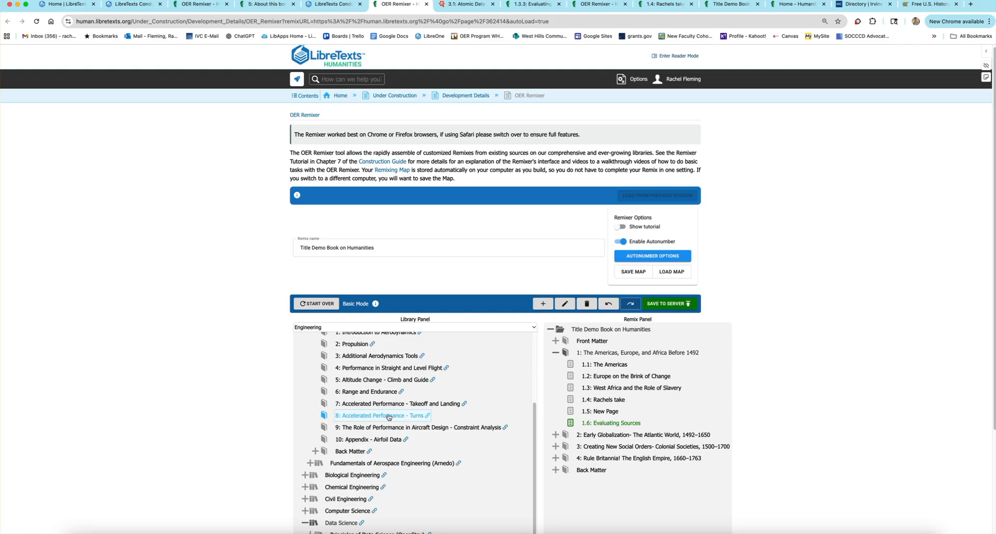
{"action": "scroll", "coordinate": [334, 453], "scroll_direction": "down", "scroll_amount": 1}
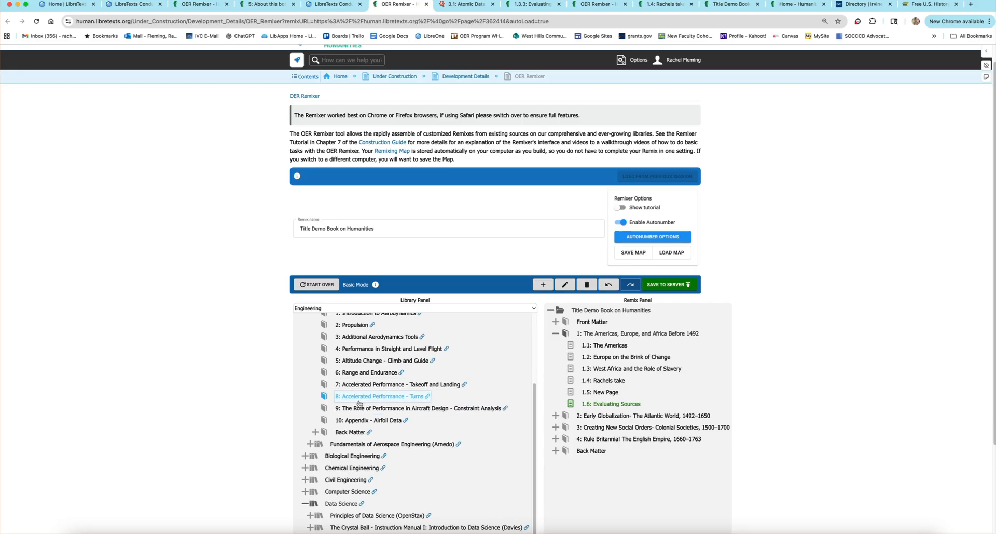
- Switch the source library to human and expand its Bookshelves through Literature and Literacy to Classics
{"action": "scroll", "coordinate": [356, 457], "scroll_direction": "down", "scroll_amount": 5}
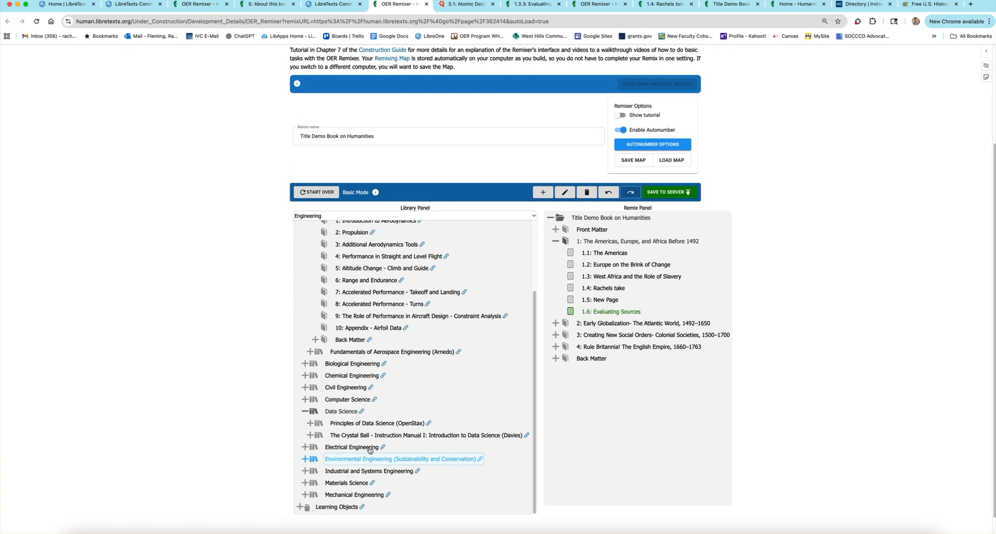
{"action": "left_click", "coordinate": [349, 214]}
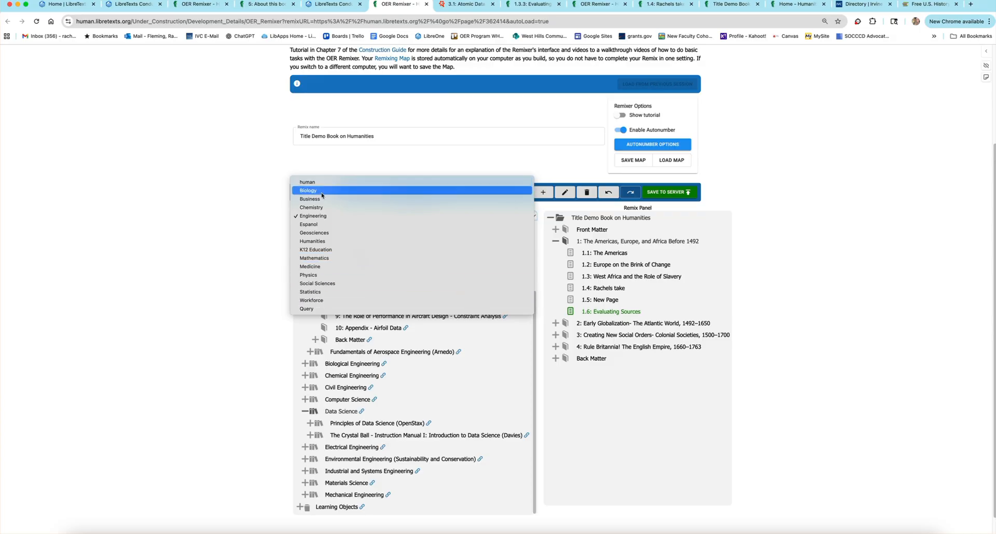
{"action": "left_click", "coordinate": [311, 182]}
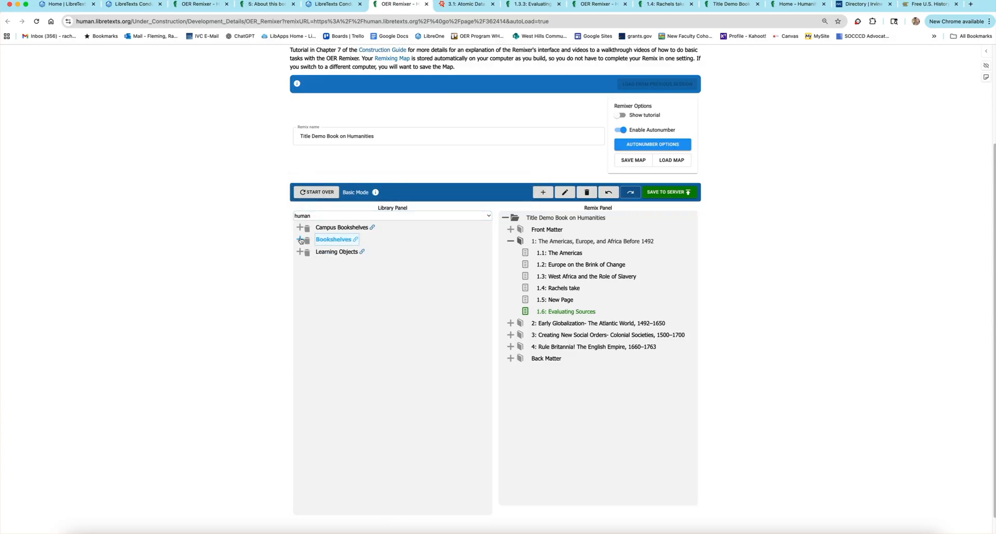
{"action": "left_click", "coordinate": [299, 240]}
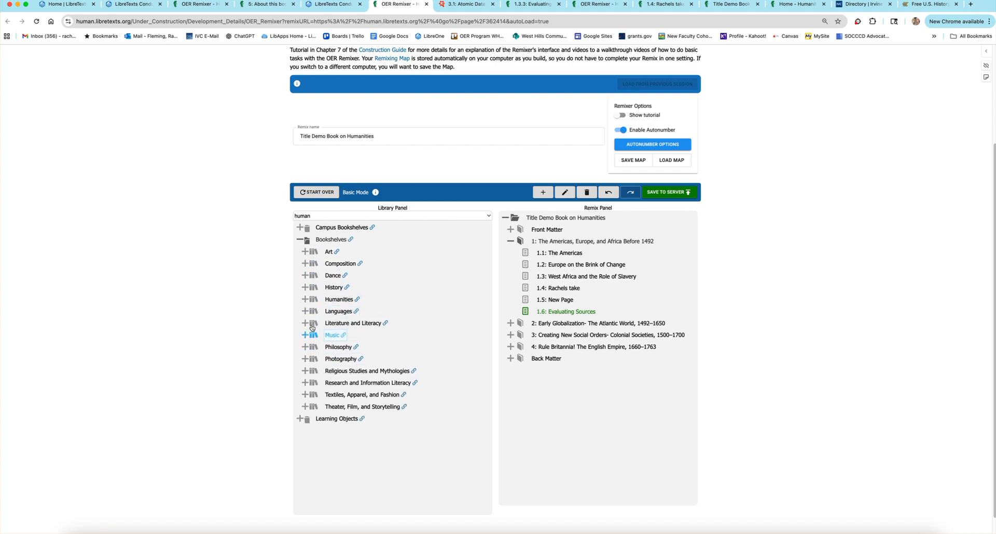
{"action": "left_click", "coordinate": [306, 323]}
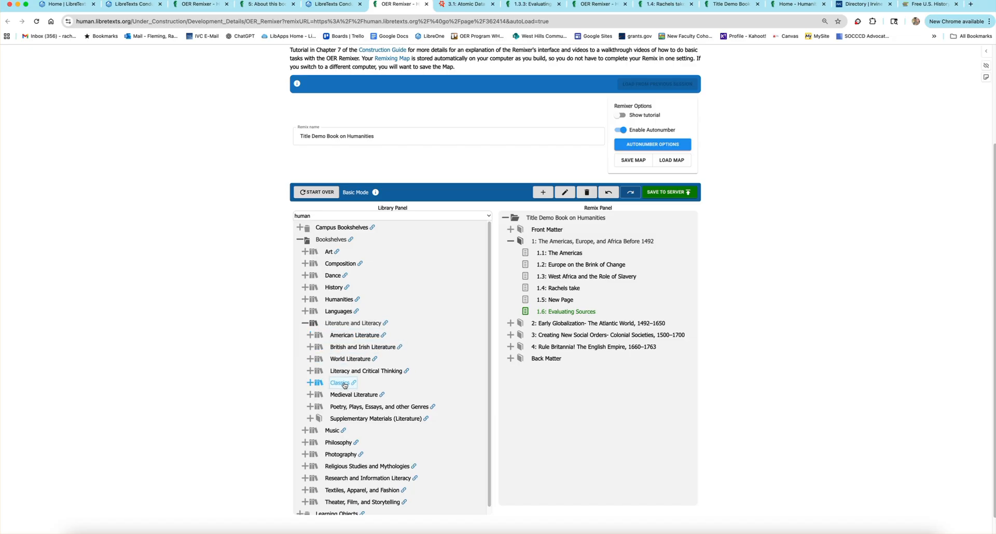
{"action": "left_click", "coordinate": [314, 383]}
- Expand The Illiad (Homer) and add its page Book III to chapter 2, Early Globalization, in the remix
{"action": "scroll", "coordinate": [338, 360], "scroll_direction": "down", "scroll_amount": 4}
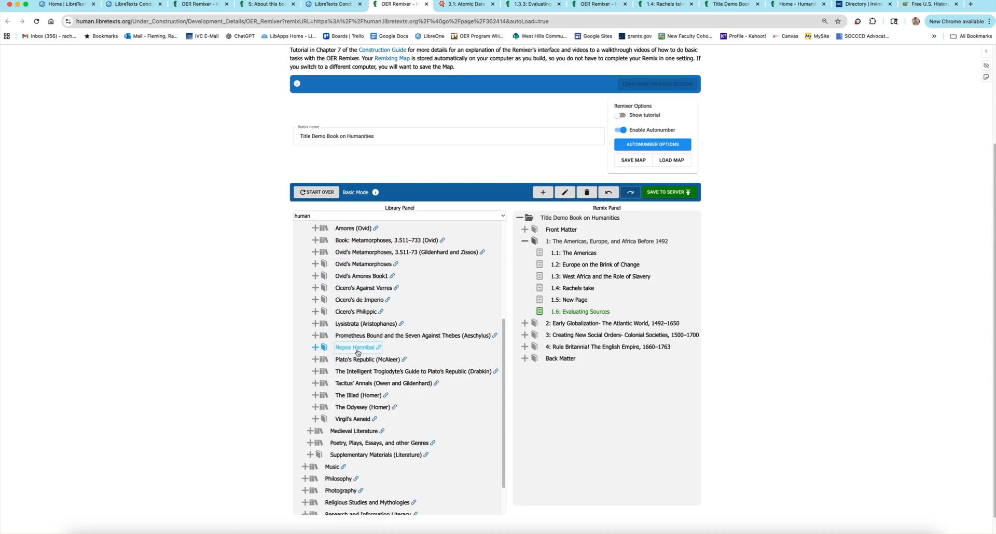
{"action": "scroll", "coordinate": [359, 357], "scroll_direction": "up", "scroll_amount": 1}
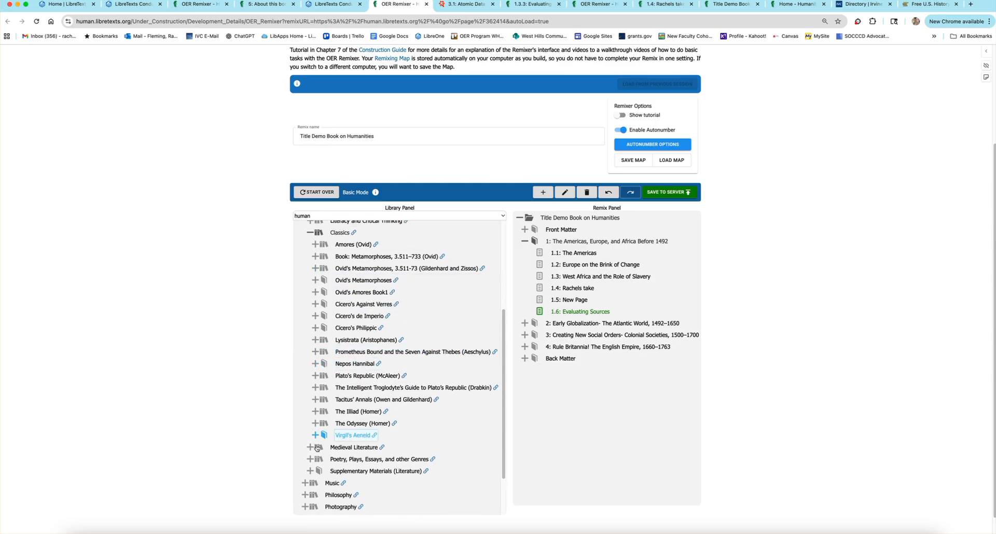
{"action": "left_click", "coordinate": [314, 411]}
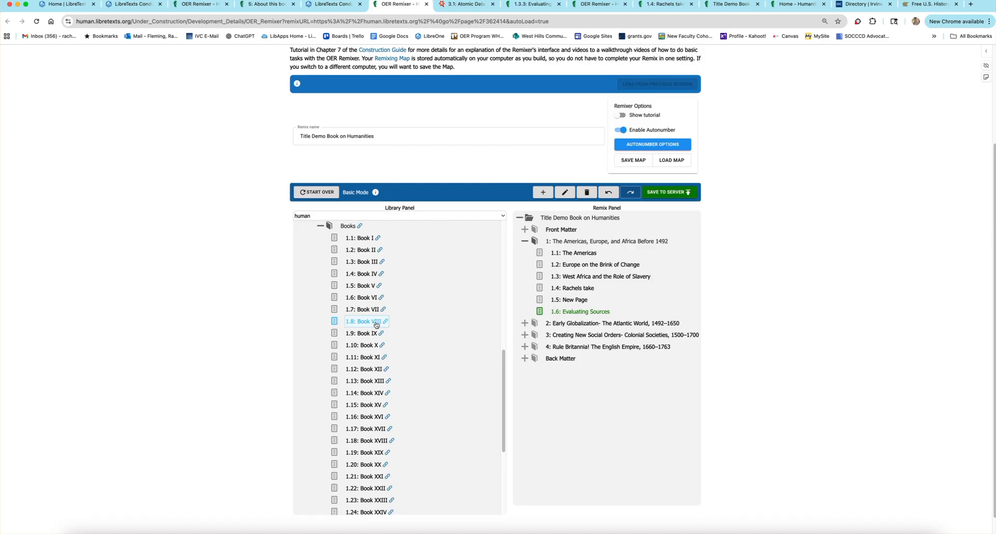
{"action": "scroll", "coordinate": [373, 322], "scroll_direction": "up", "scroll_amount": 2}
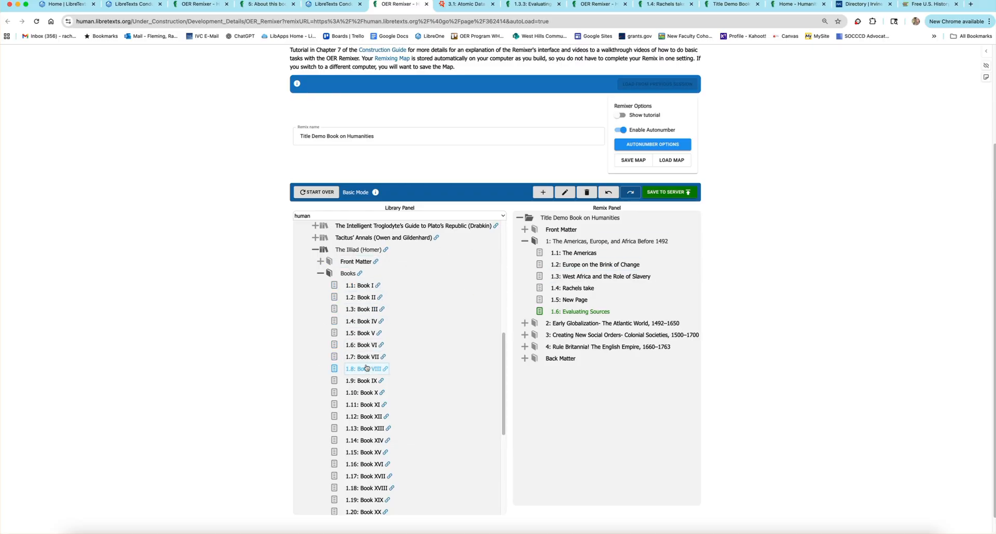
{"action": "left_click_drag", "start_coordinate": [358, 307], "coordinate": [551, 324]}
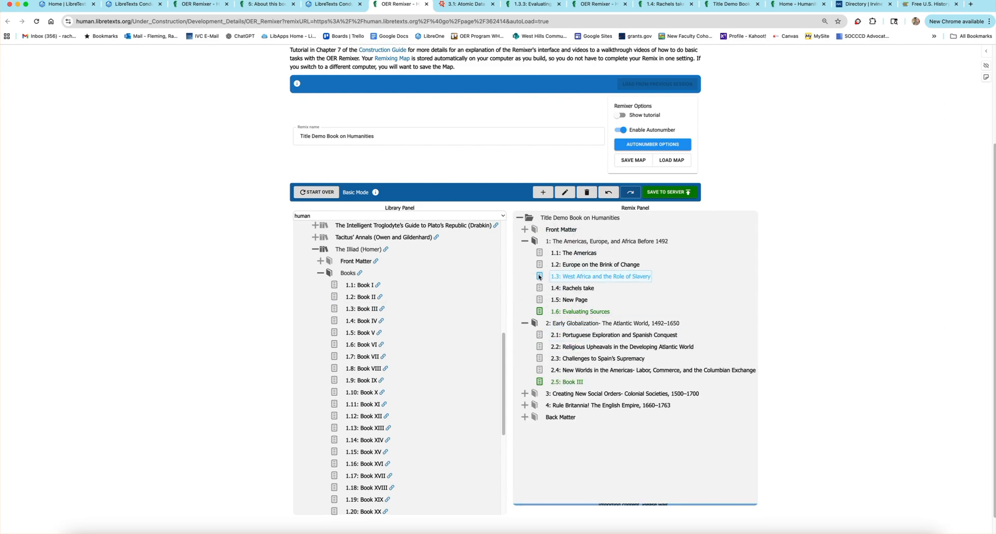
- Save the remix to the server and open the updated Title Demo Book on Humanities
{"action": "left_click", "coordinate": [669, 192]}
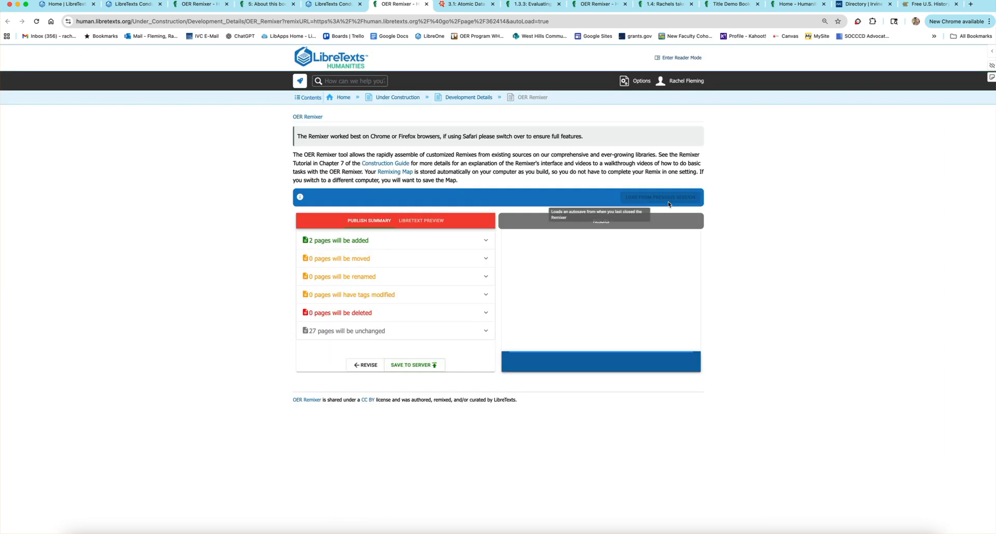
{"action": "left_click", "coordinate": [415, 366]}
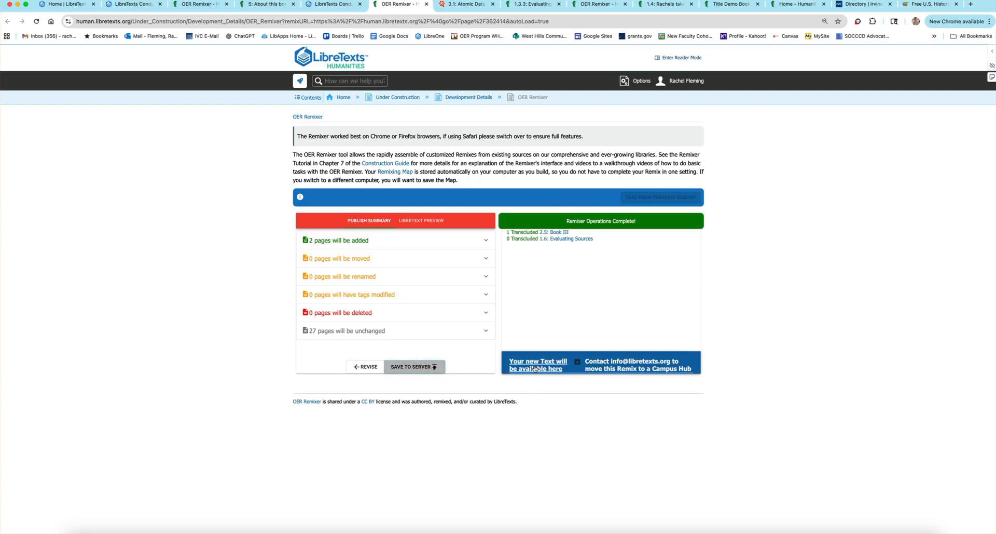
{"action": "left_click", "coordinate": [569, 368]}
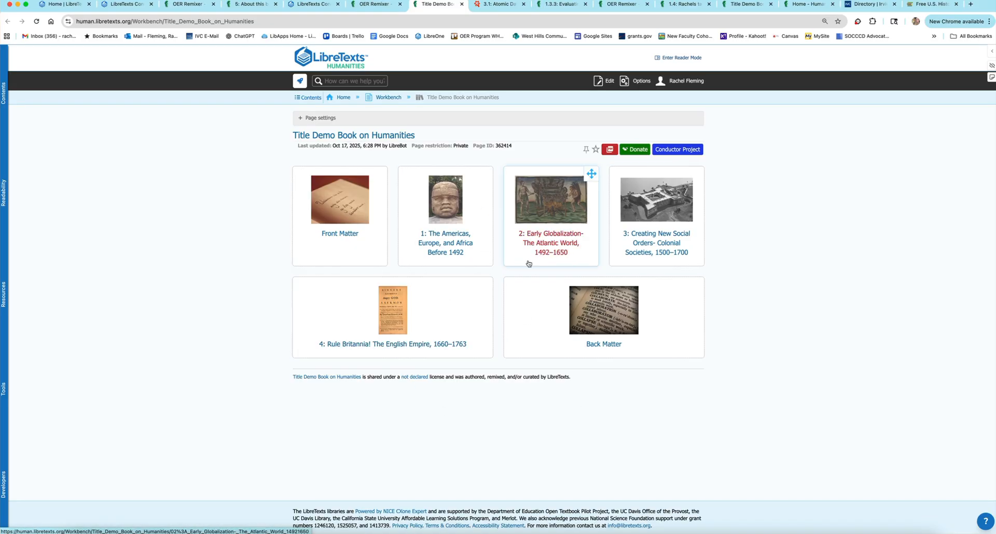
- Open page 2.5: Book III in chapter 2, Early Globalization, and look through its text
{"action": "left_click", "coordinate": [539, 248]}
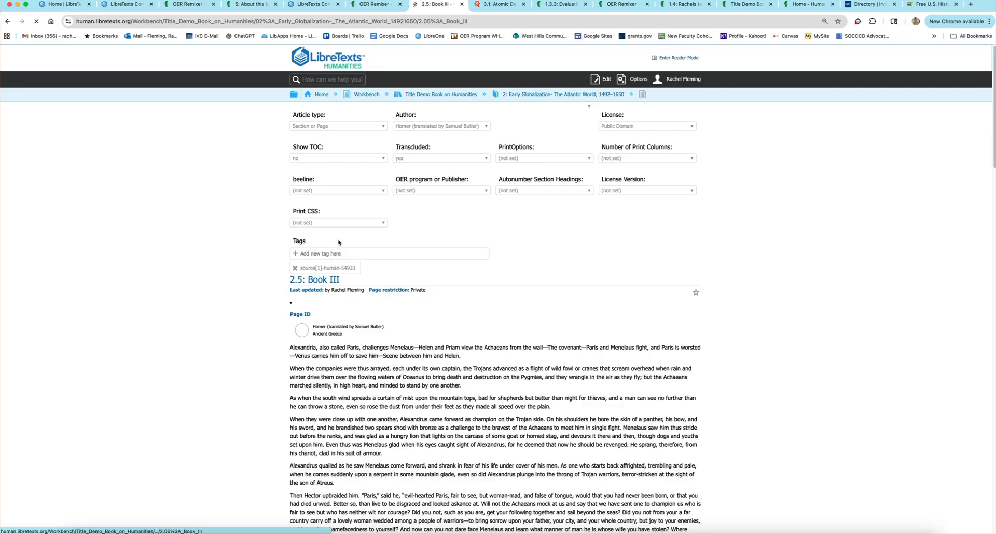
{"action": "scroll", "coordinate": [471, 315], "scroll_direction": "down", "scroll_amount": 20}
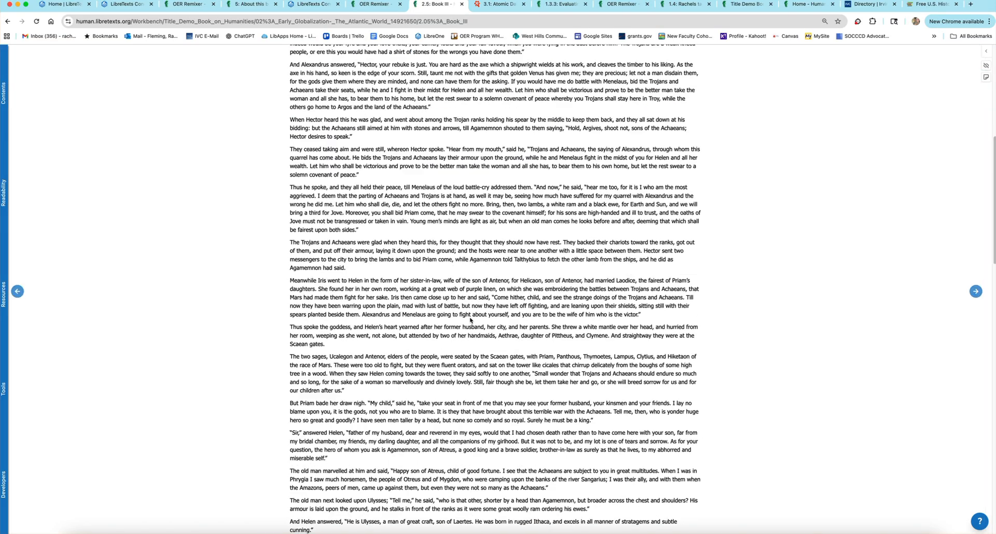
{"action": "scroll", "coordinate": [470, 316], "scroll_direction": "up", "scroll_amount": 20}
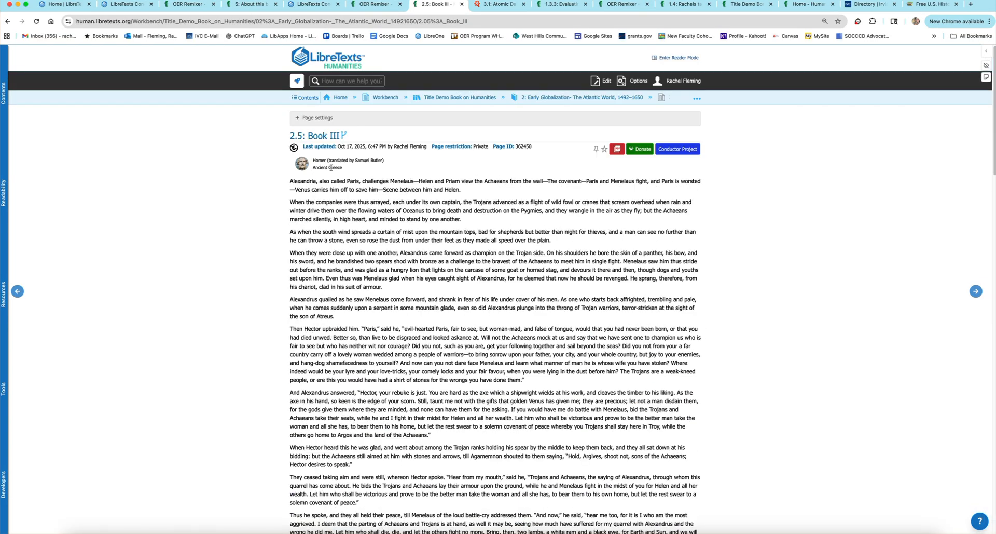
- Open page 2.5: Book III for editing and fork its reused content into an independent copy
{"action": "left_click", "coordinate": [606, 80]}
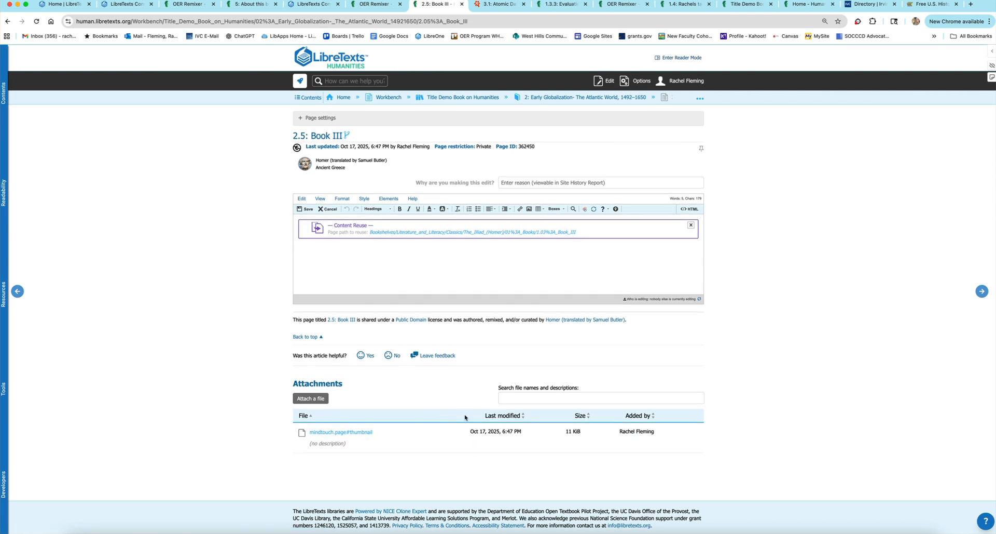
{"action": "left_click", "coordinate": [347, 136]}
{"action": "left_click", "coordinate": [564, 95]}
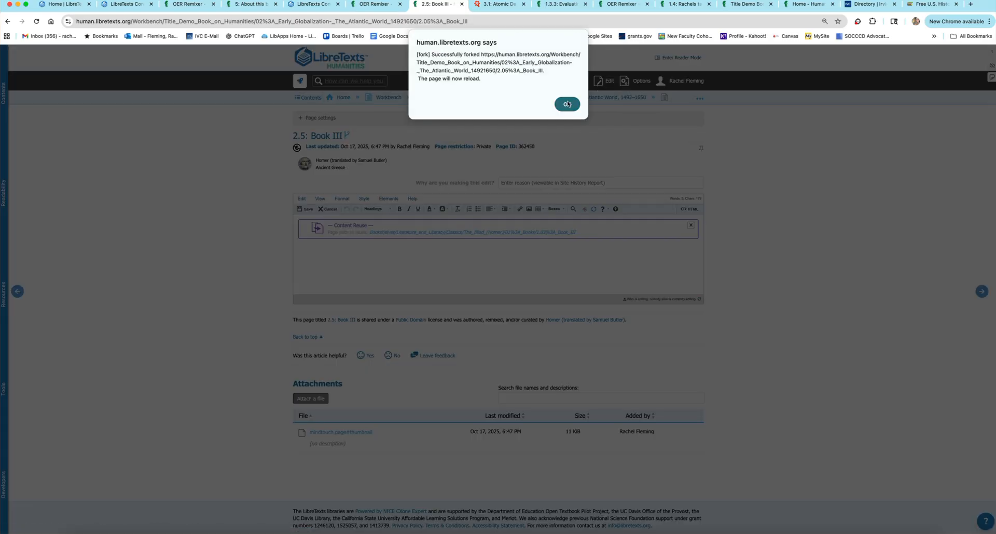
{"action": "left_click", "coordinate": [568, 106]}
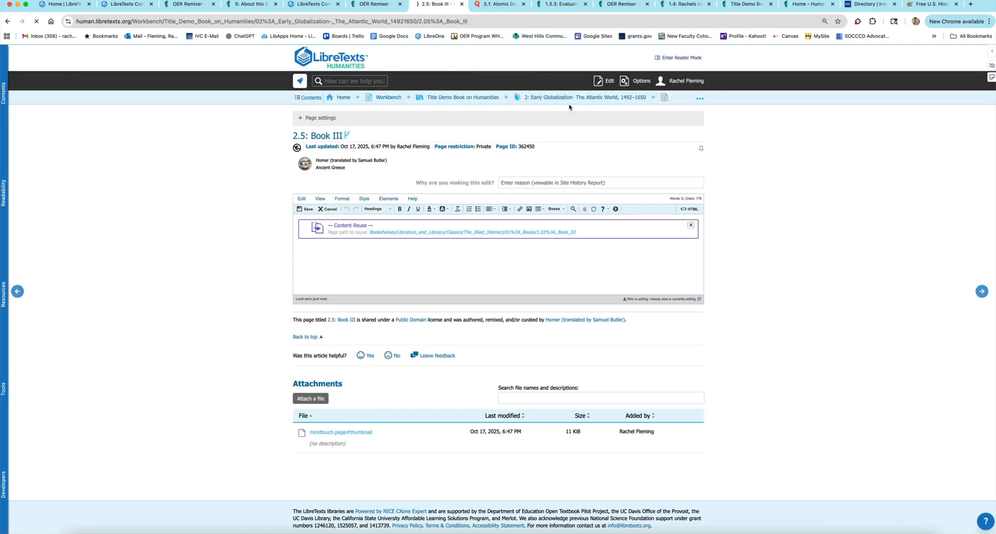
- Load version 2 of Book III in the editor and select the passage from "sight of Alexandrus" to "Hector desires to speak."
{"action": "left_click", "coordinate": [607, 81]}
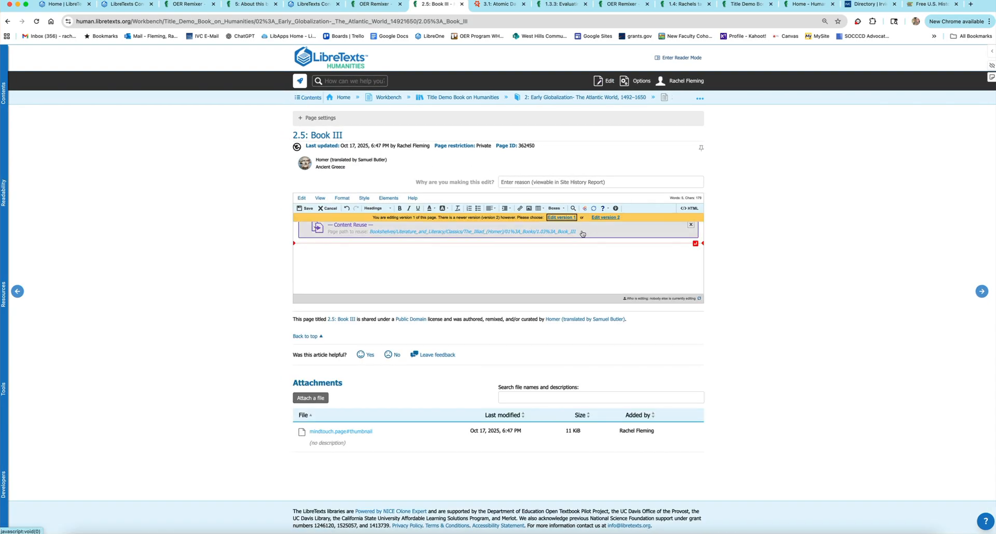
{"action": "left_click", "coordinate": [602, 217]}
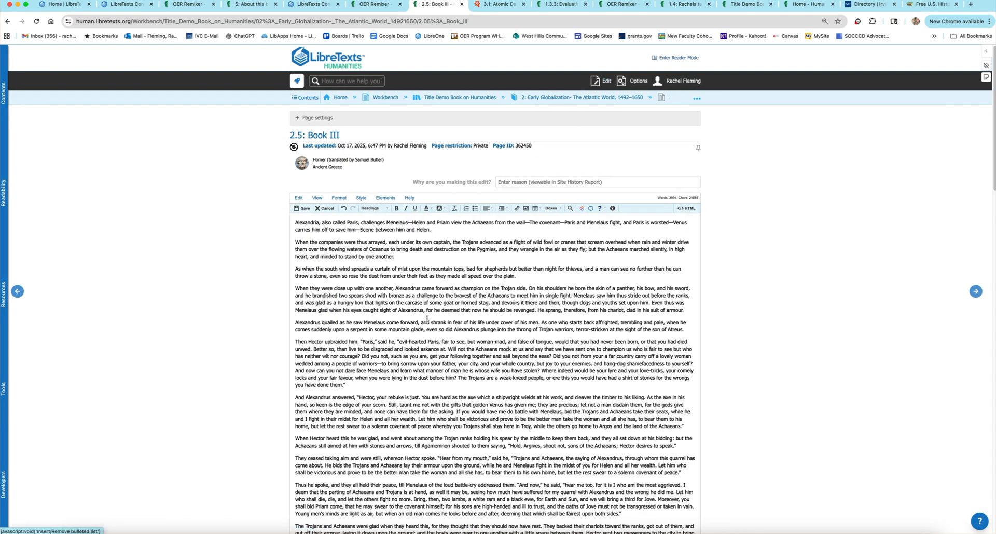
{"action": "scroll", "coordinate": [438, 324], "scroll_direction": "down", "scroll_amount": 3}
{"action": "left_click_drag", "start_coordinate": [444, 317], "coordinate": [379, 174]}
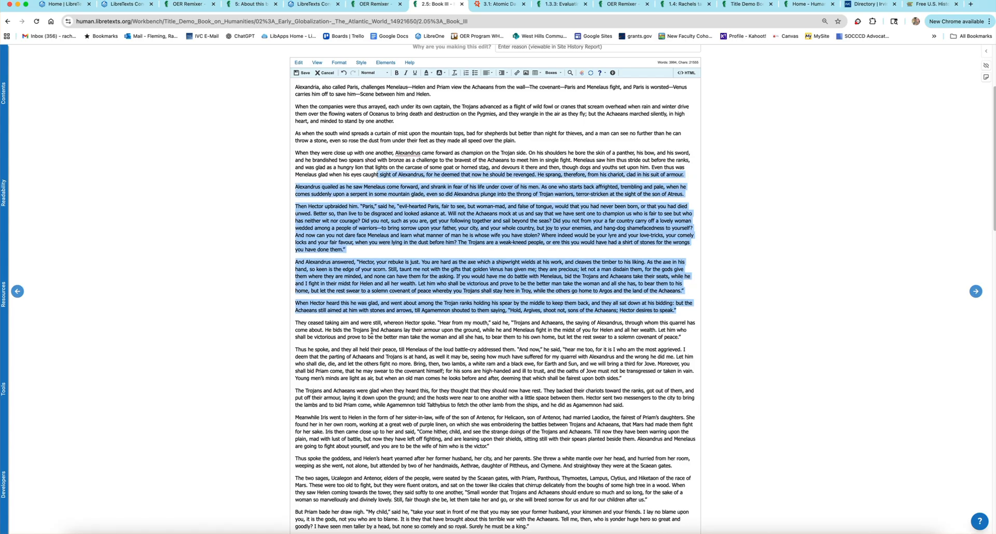
{"action": "scroll", "coordinate": [420, 384], "scroll_direction": "up", "scroll_amount": 3}
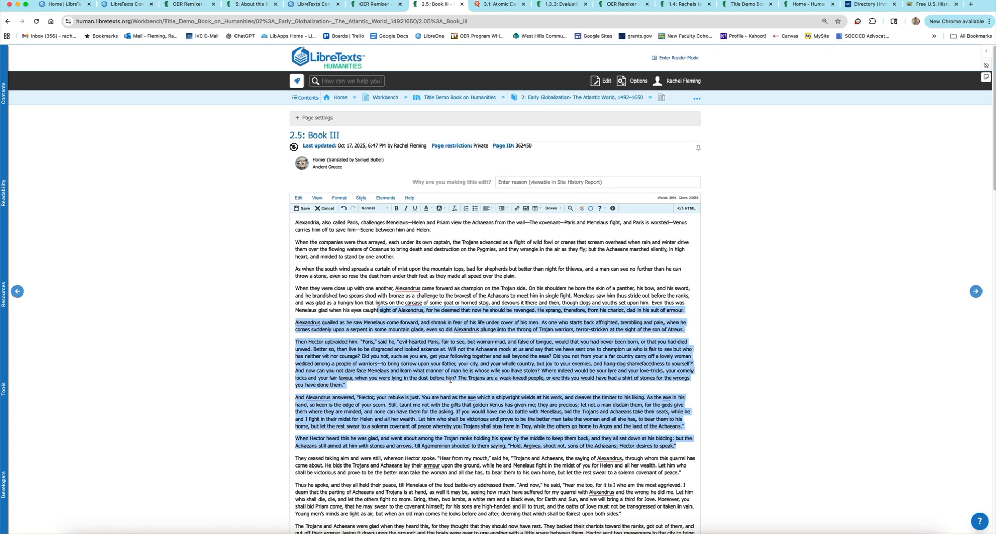
{"action": "scroll", "coordinate": [427, 367], "scroll_direction": "down", "scroll_amount": 3}
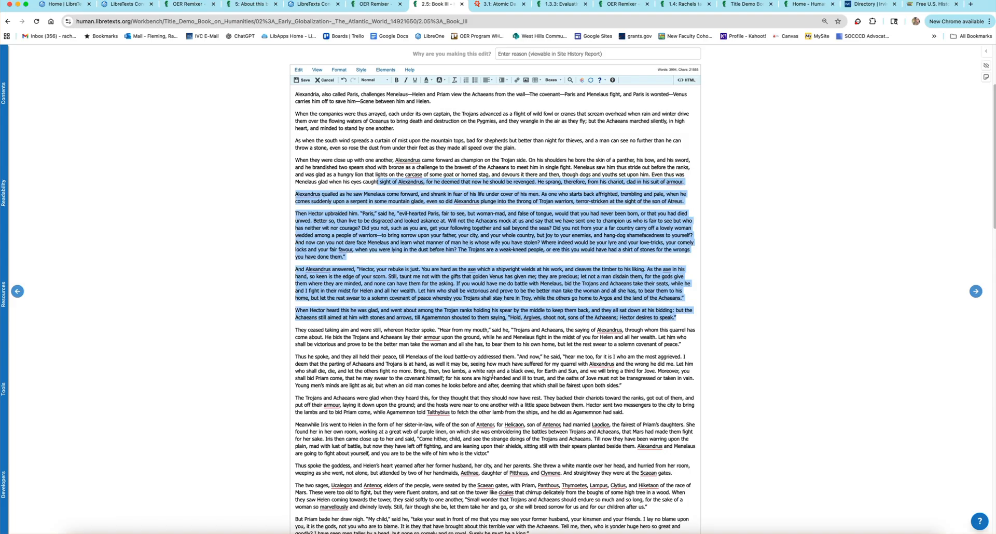
- Look through the editable text of Book III and save the page
{"action": "left_click_drag", "start_coordinate": [443, 282], "coordinate": [442, 356]}
{"action": "scroll", "coordinate": [423, 363], "scroll_direction": "down", "scroll_amount": 1}
{"action": "scroll", "coordinate": [423, 363], "scroll_direction": "down", "scroll_amount": 3}
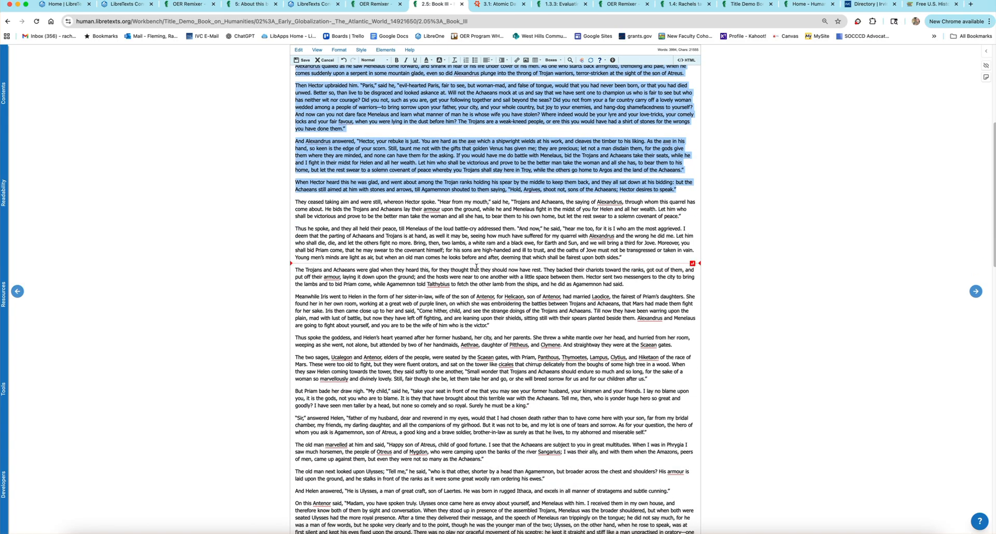
{"action": "scroll", "coordinate": [509, 342], "scroll_direction": "up", "scroll_amount": 6}
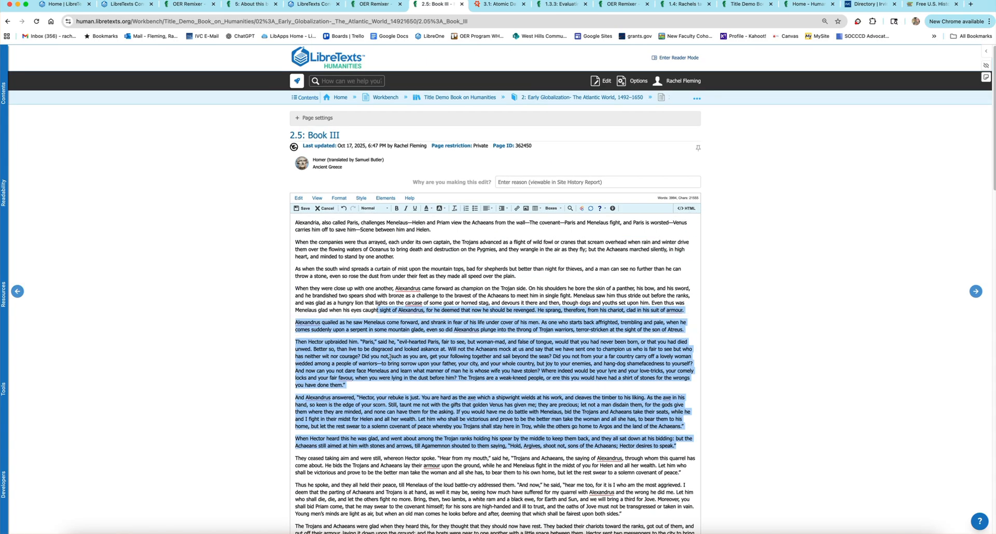
{"action": "left_click", "coordinate": [302, 209]}
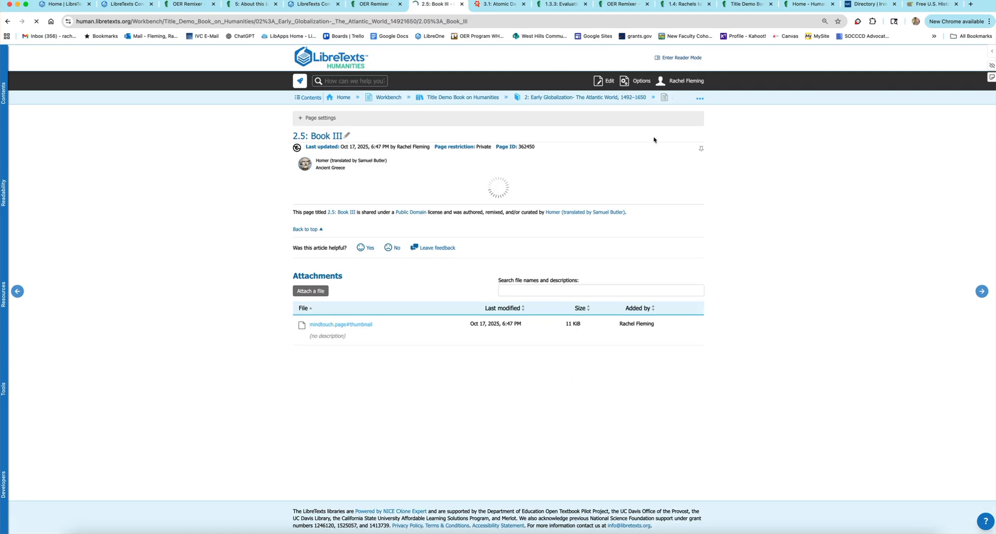
- Return to the Conductor project, open the LibreOne home page and go to the LibreTexts Support Center
{"action": "left_click", "coordinate": [318, 5]}
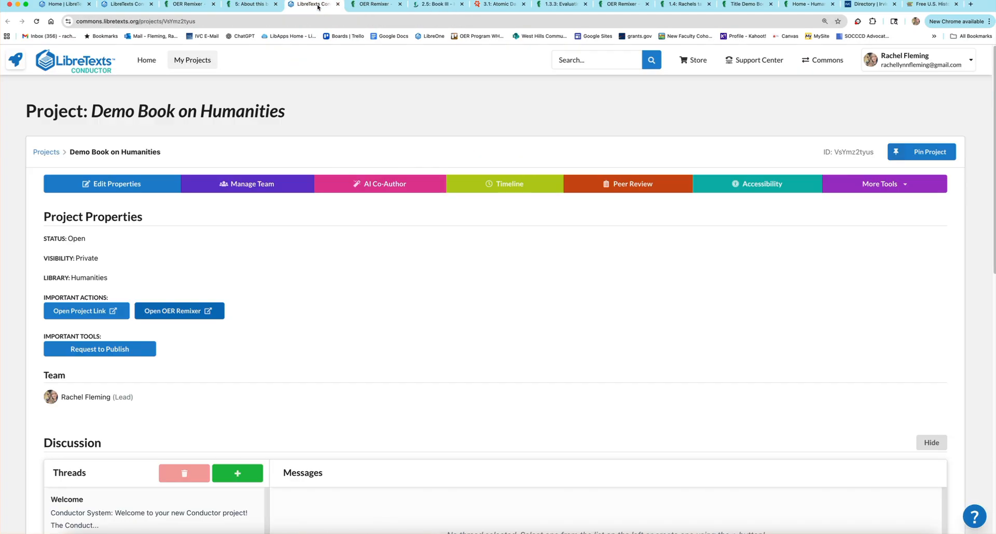
{"action": "left_click", "coordinate": [15, 62]}
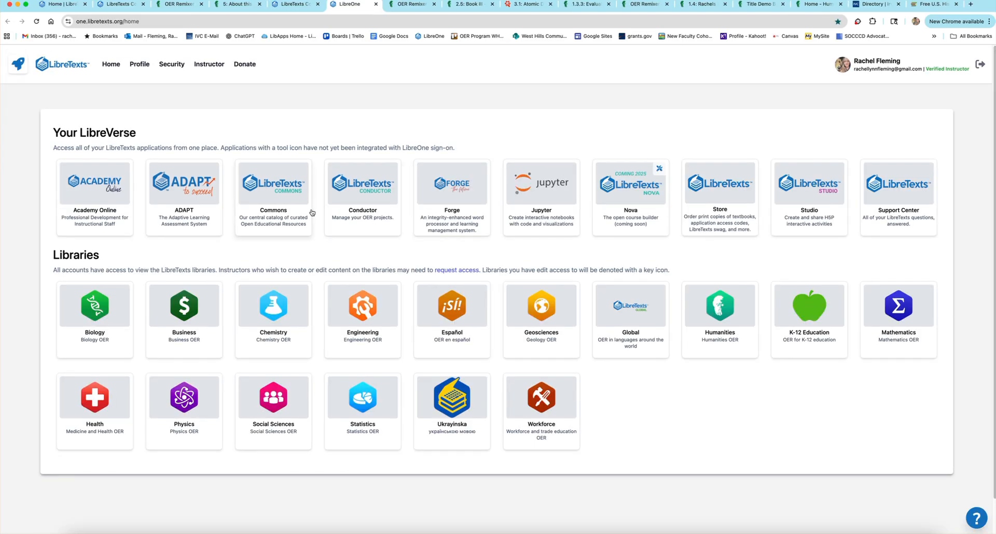
{"action": "left_click", "coordinate": [356, 214]}
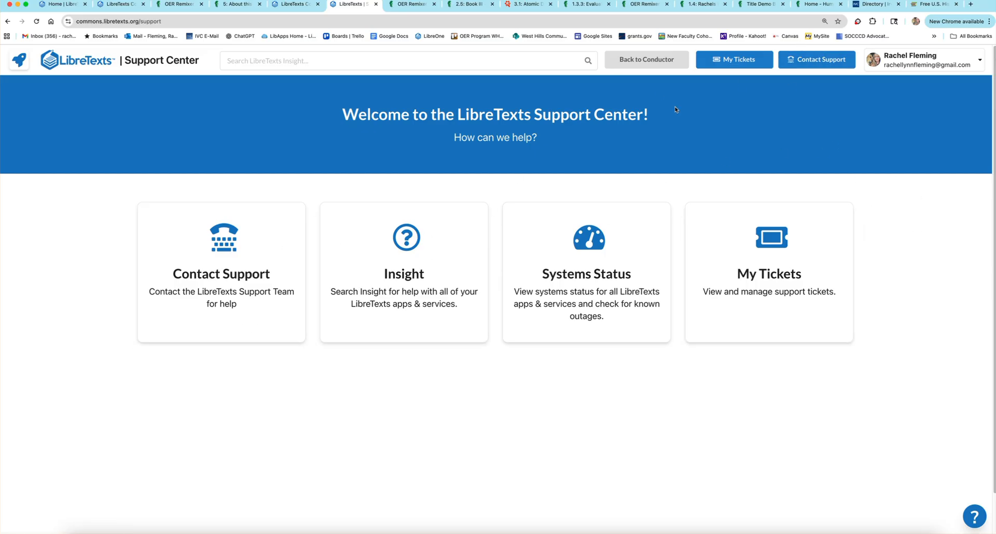
- Search Google for "libretext office hours" in a new browser tab
{"action": "left_click", "coordinate": [971, 4]}
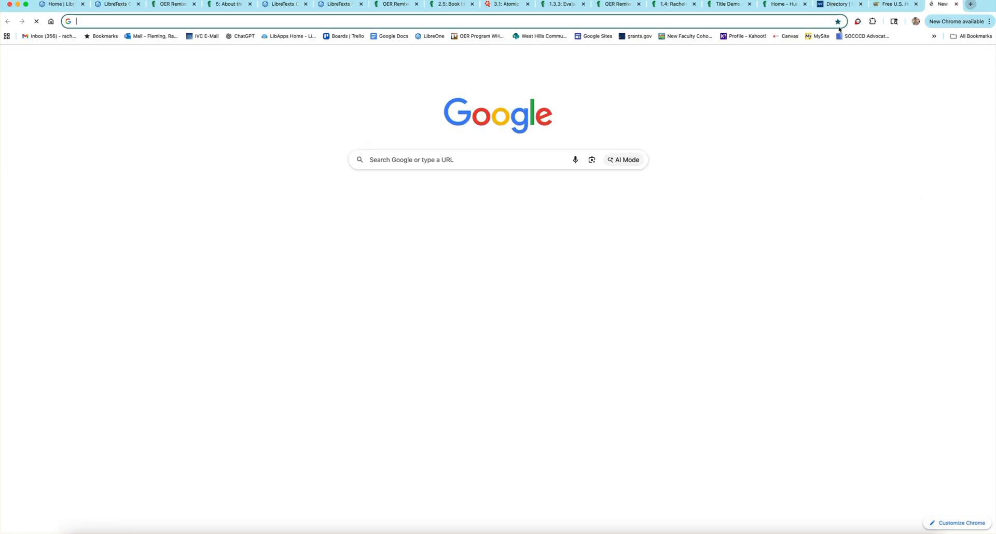
{"action": "type", "text": "libr"}
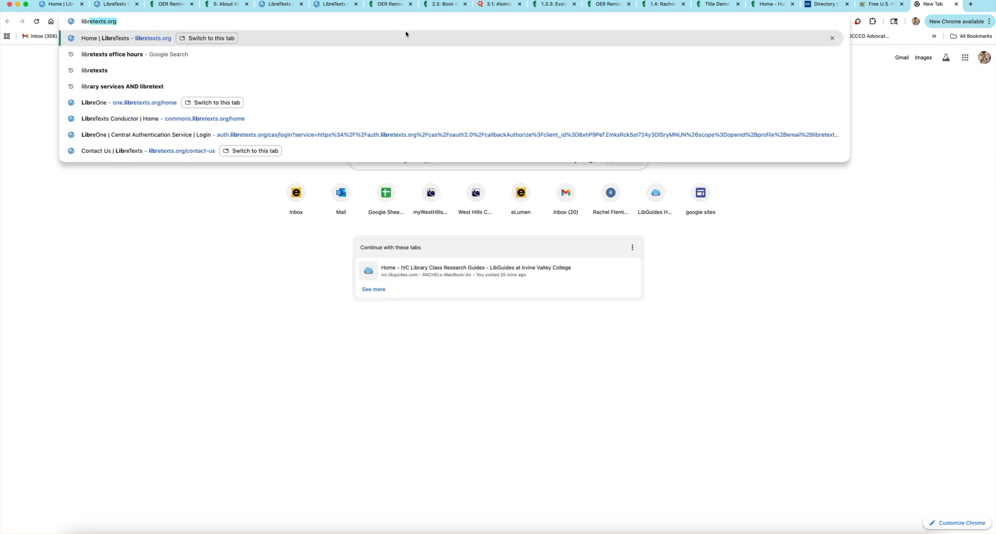
{"action": "type", "text": "etext office hours"}
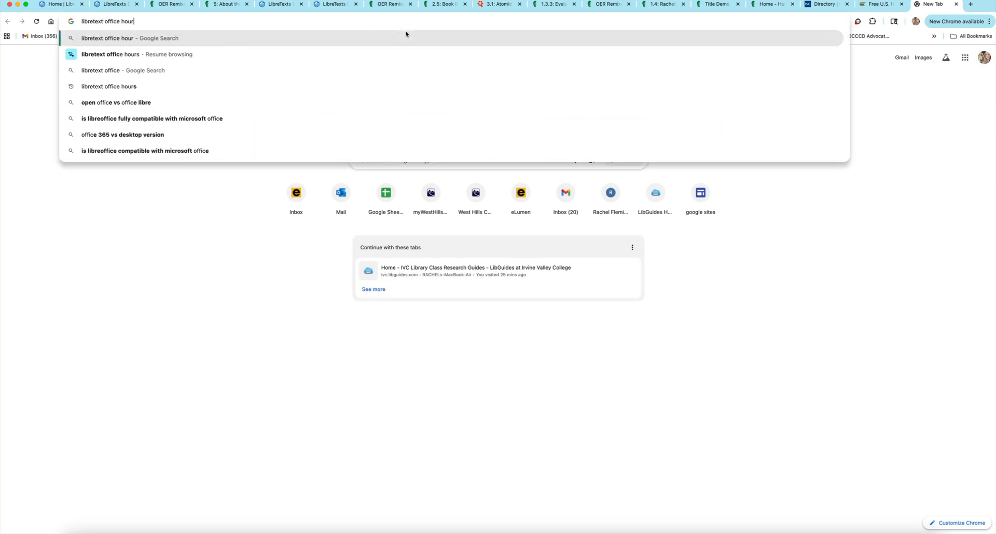
{"action": "key", "text": "Return"}
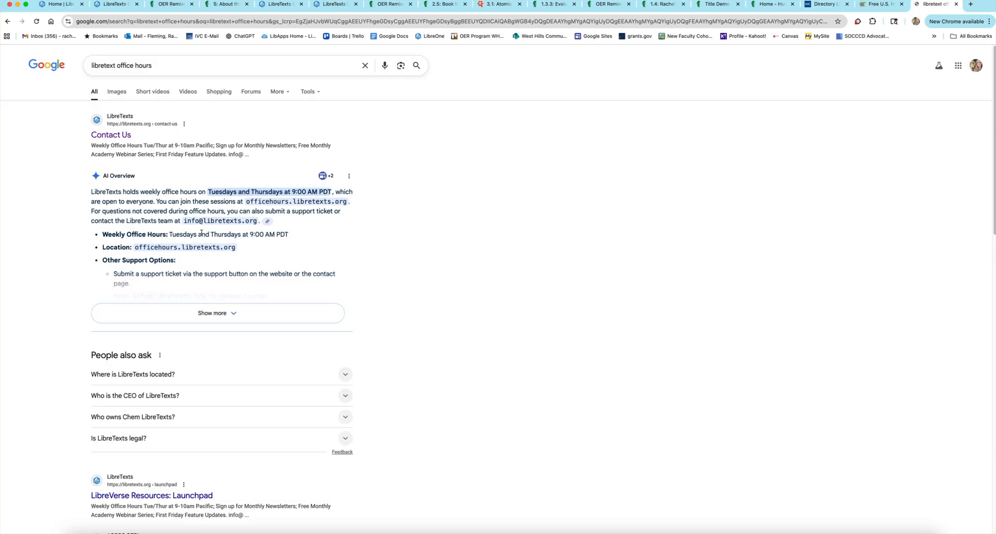